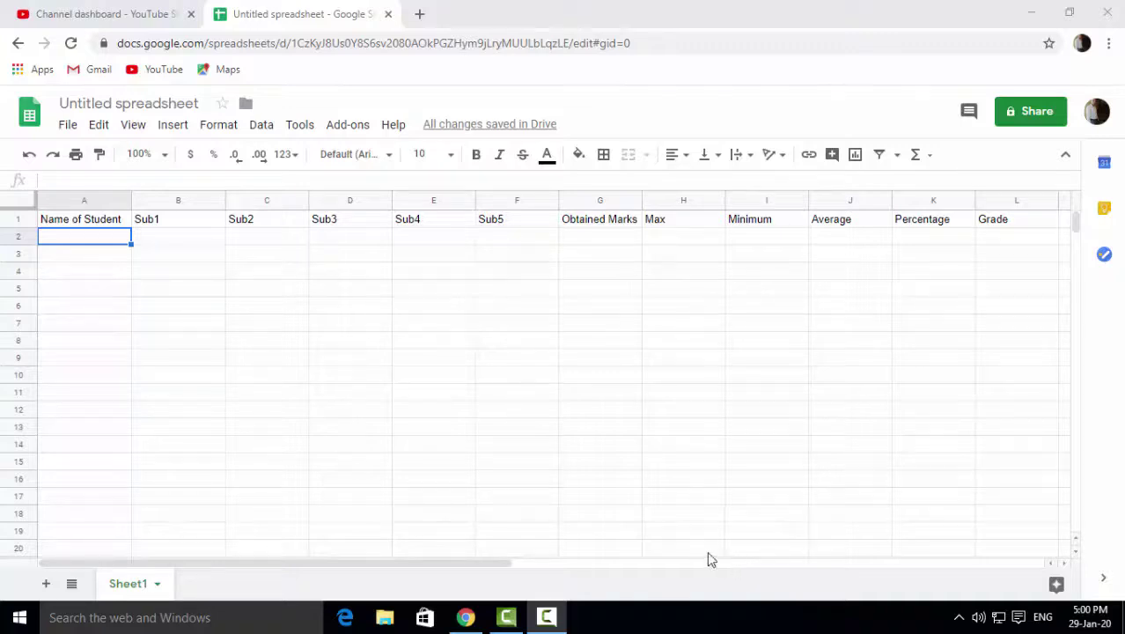
# Select the student name cells A2:A12.
pyautogui.click(77, 243)
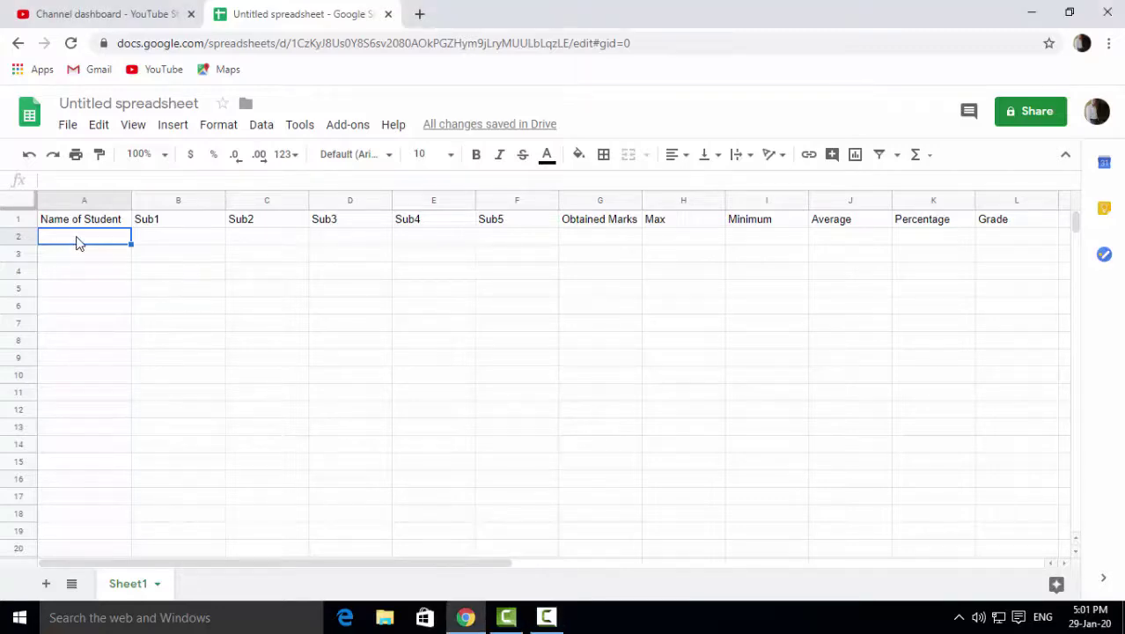
pyautogui.moveTo(75, 247); pyautogui.dragTo(79, 396)
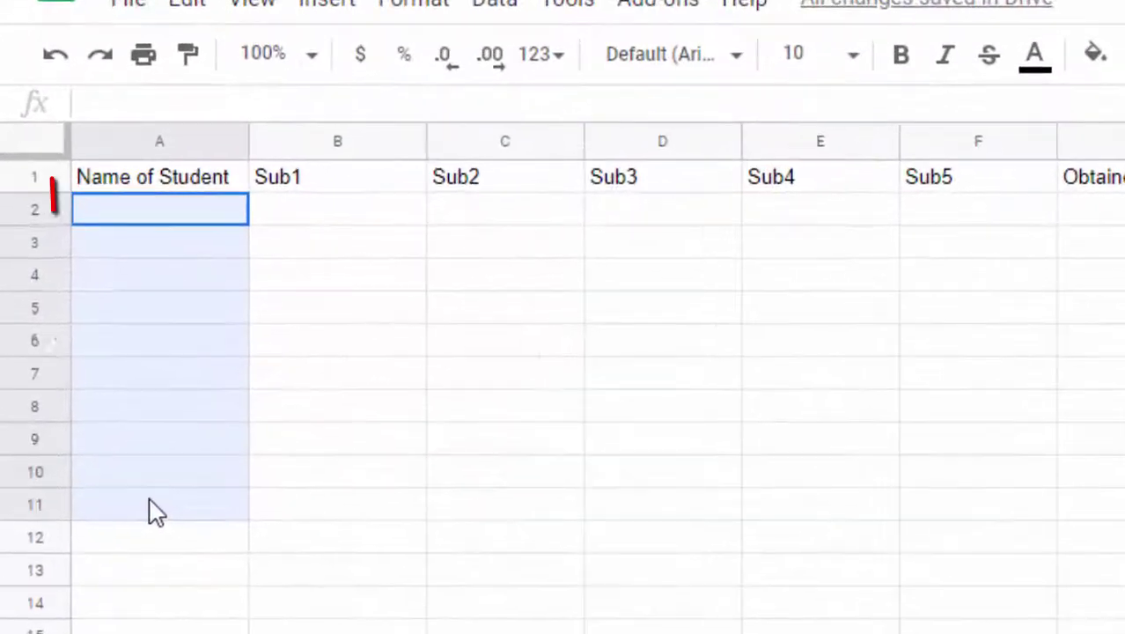
pyautogui.moveTo(150, 512); pyautogui.dragTo(148, 545)
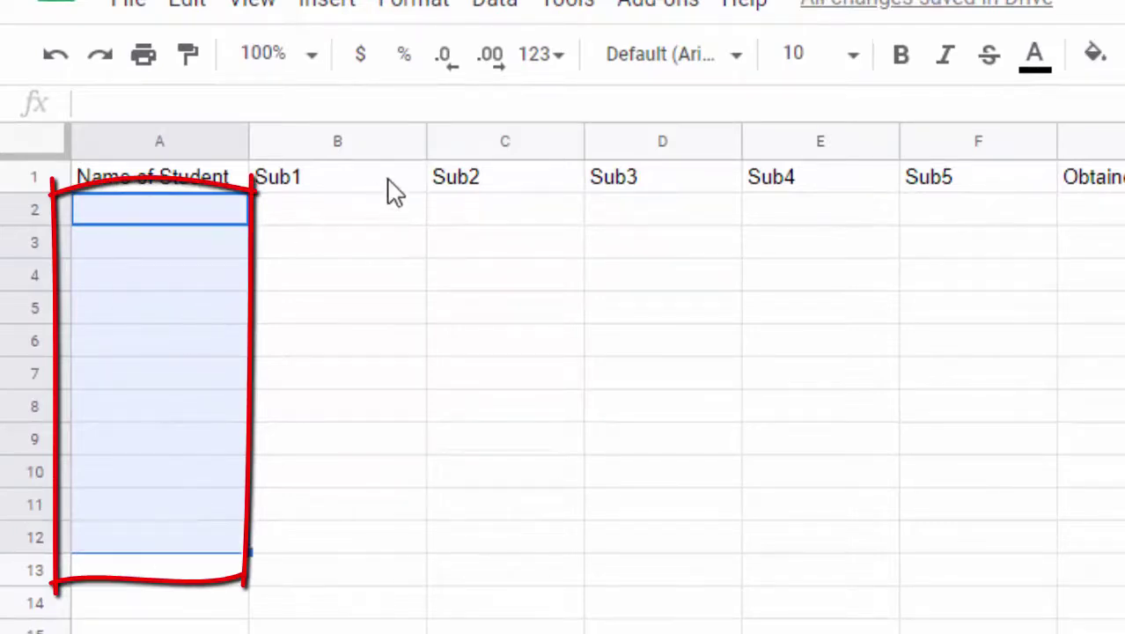
# Bring up Data validation for the selected name range from the Data menu.
pyautogui.click(493, 5)
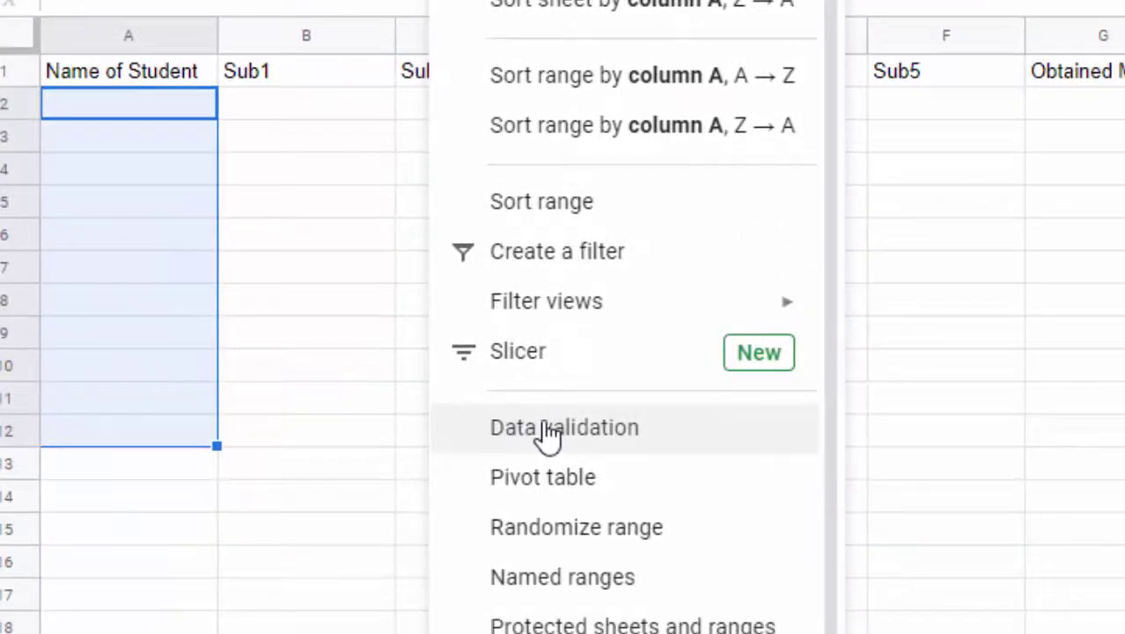
pyautogui.click(547, 431)
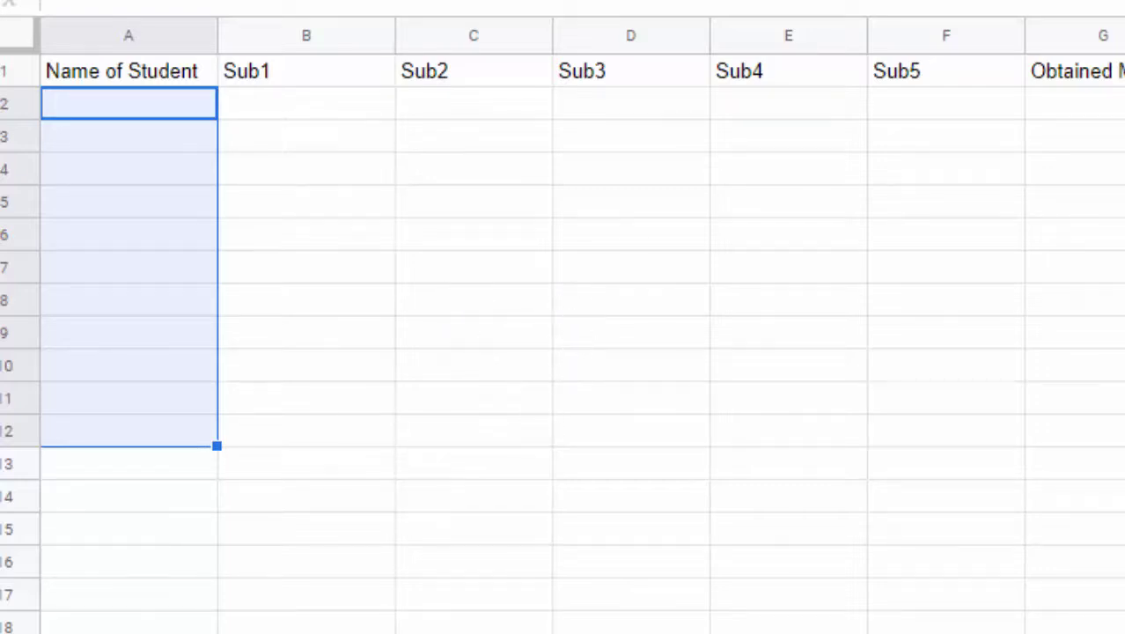
pyautogui.click(519, 1)
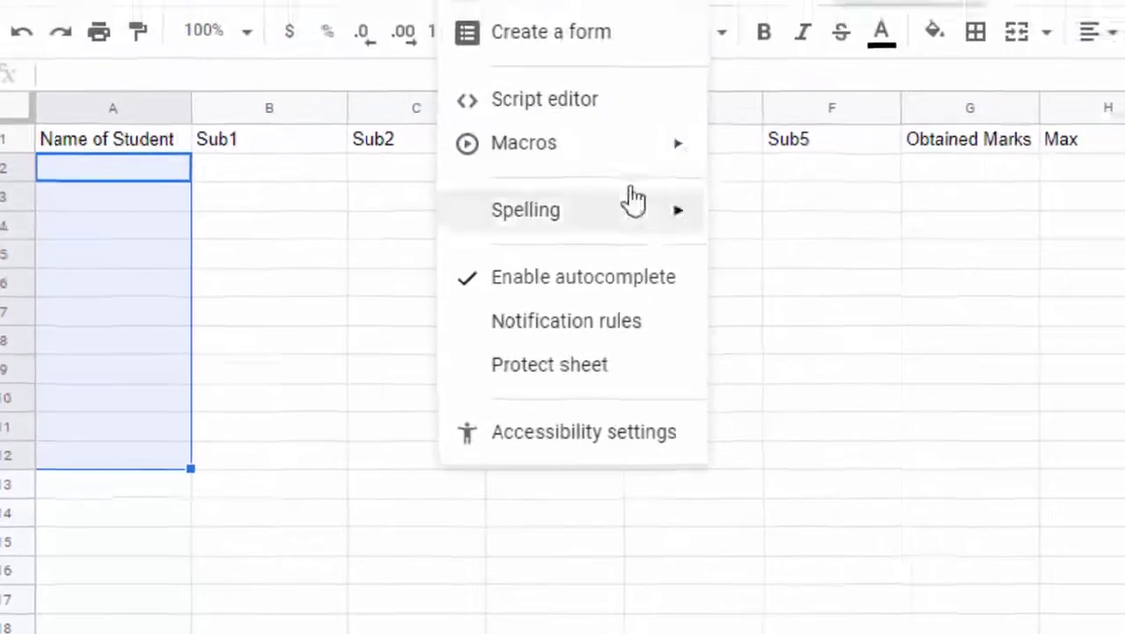
pyautogui.click(402, 2)
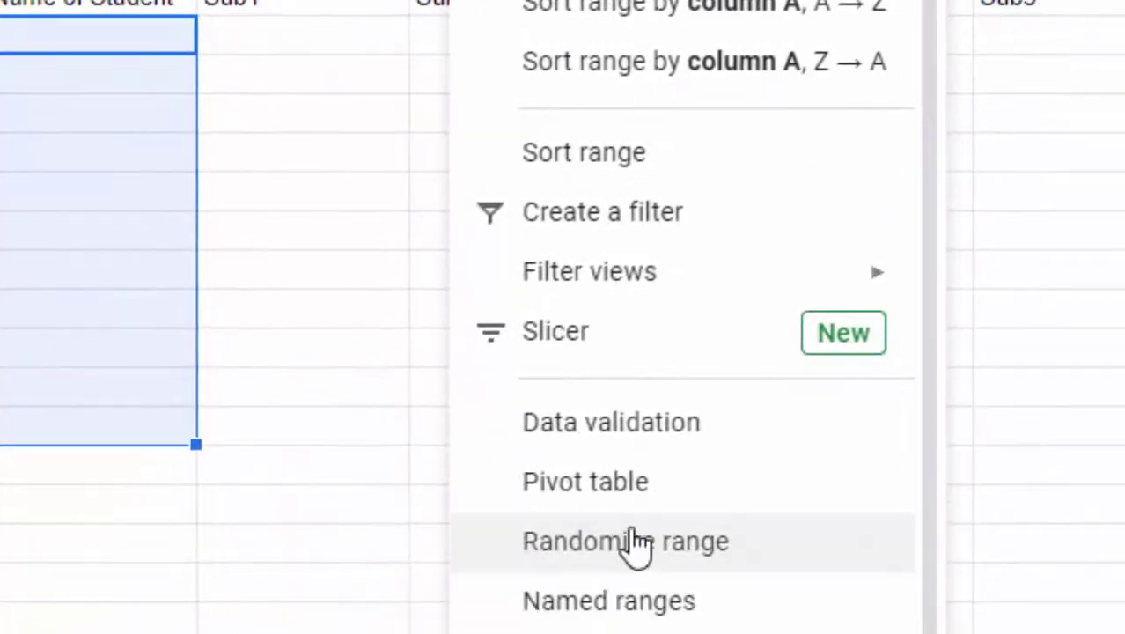
pyautogui.click(616, 427)
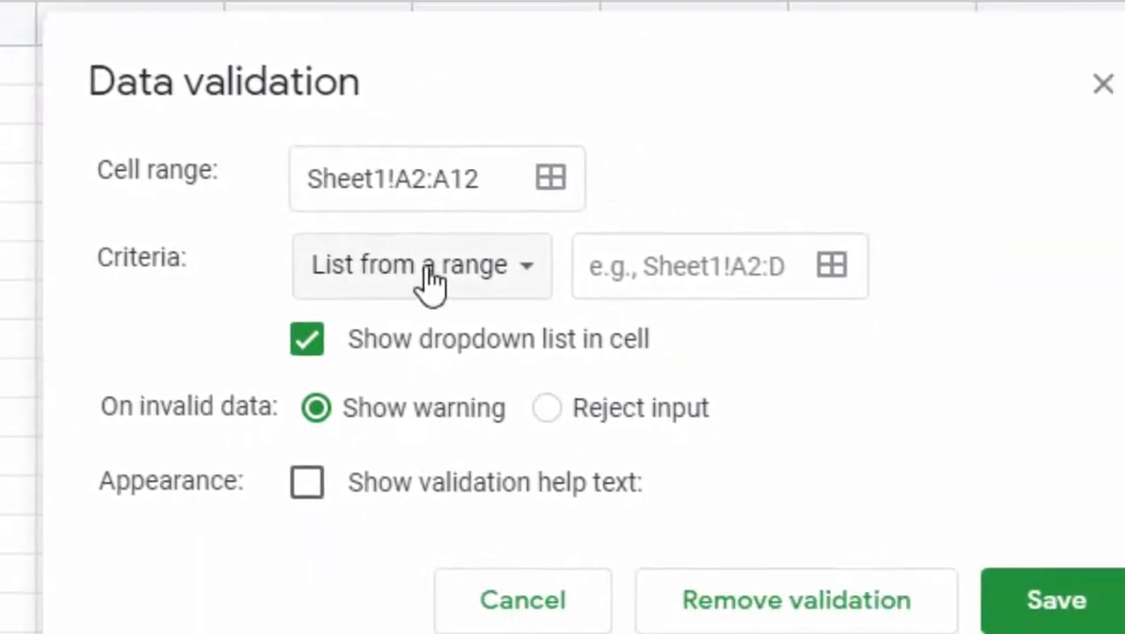
# Switch the validation criteria from List from a range to List of items.
pyautogui.click(435, 283)
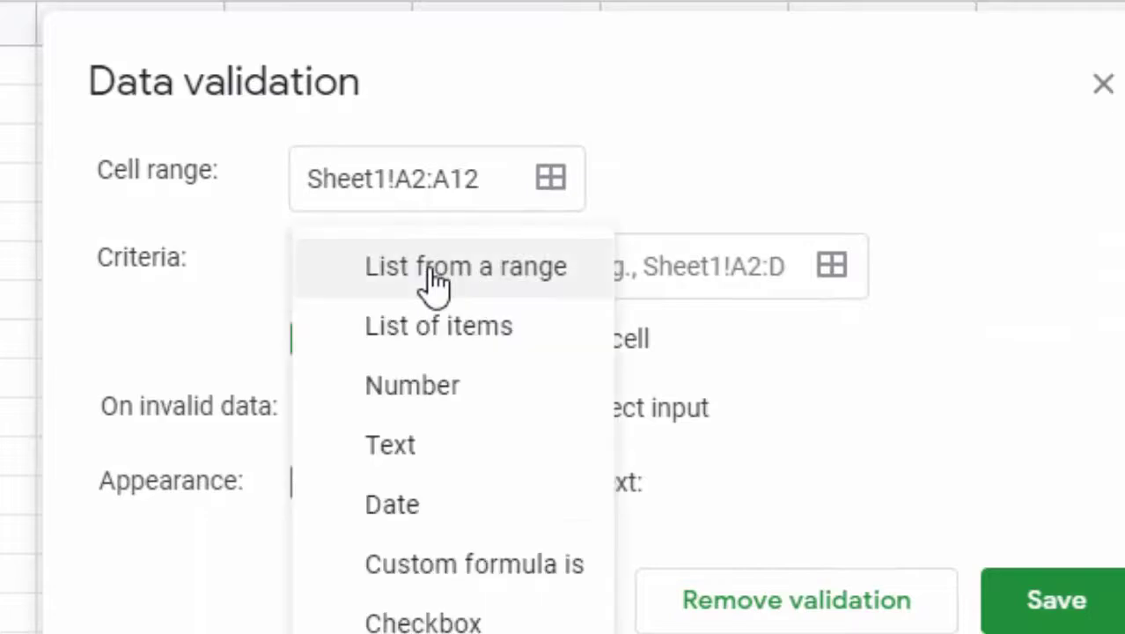
pyautogui.click(431, 335)
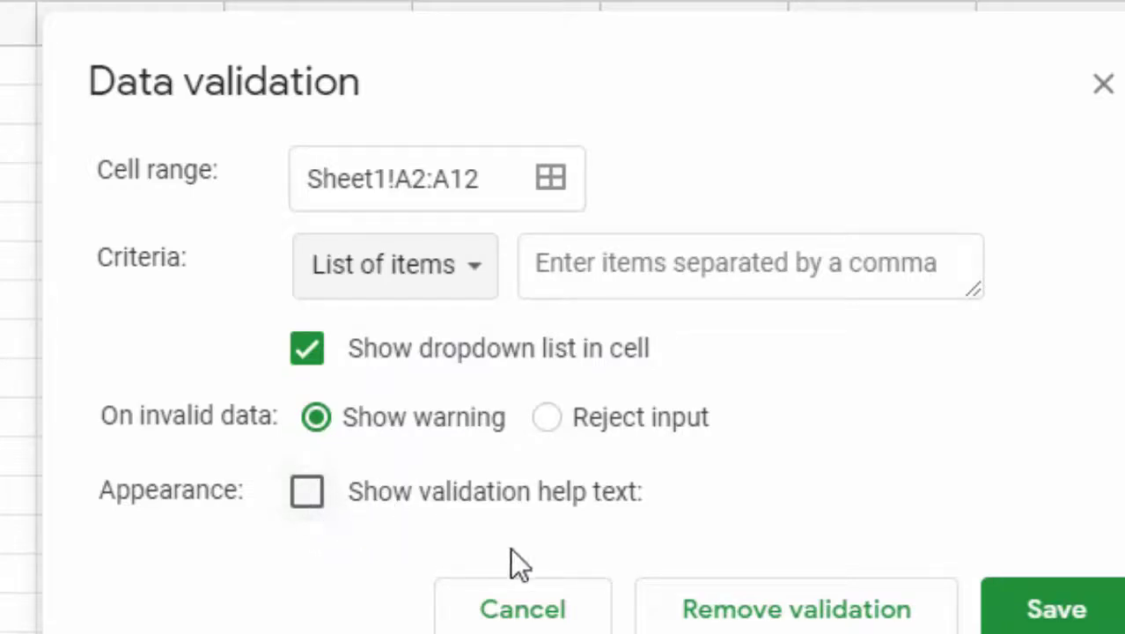
pyautogui.click(1060, 616)
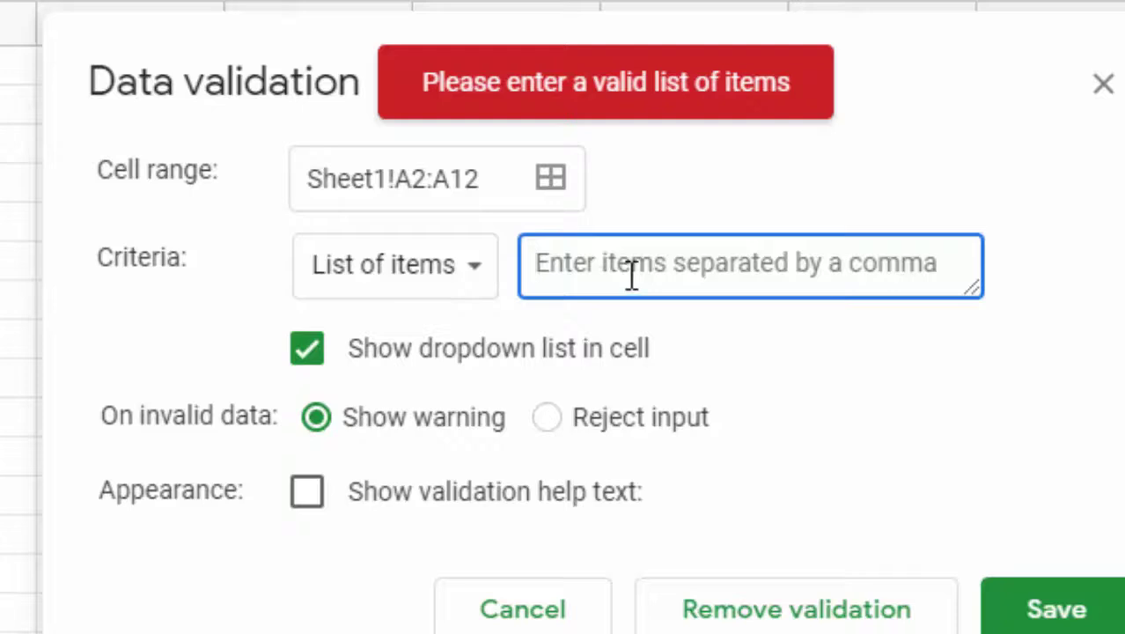
# Enter the class's student names as a comma-separated list of items, fixing a typo.
pyautogui.write('Avin')
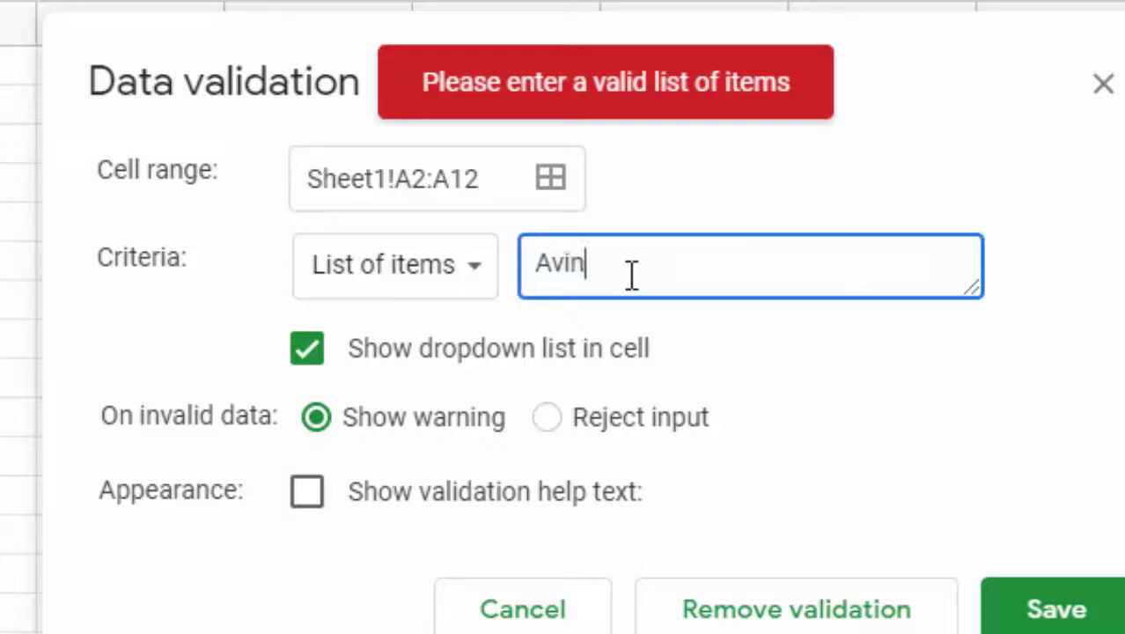
pyautogui.write('ash S')
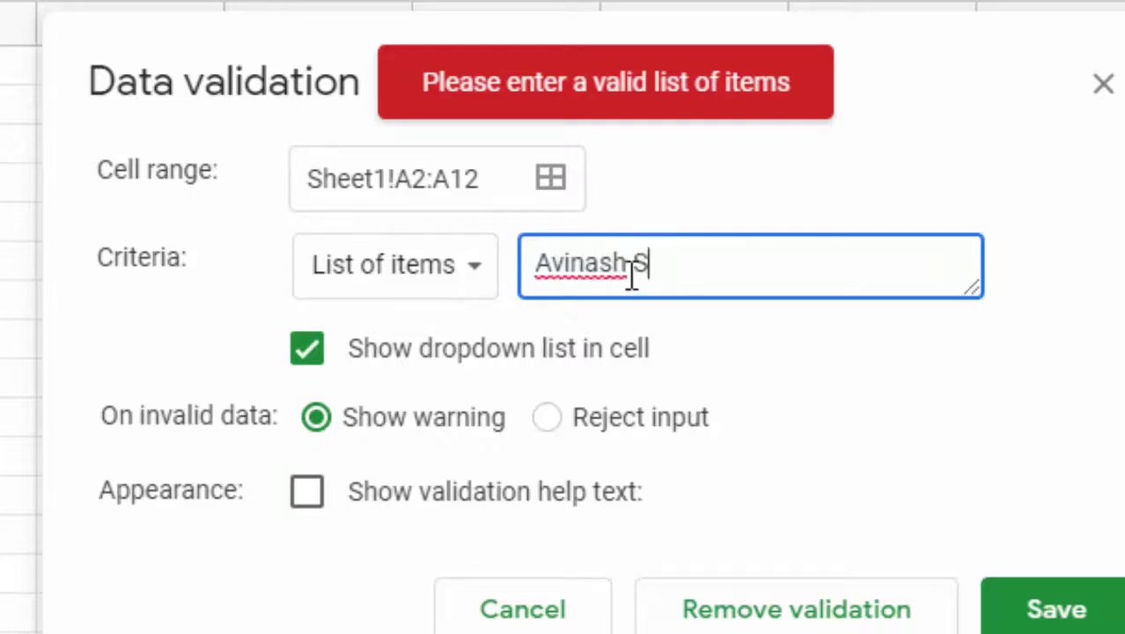
pyautogui.write('hahi')
pyautogui.write(',')
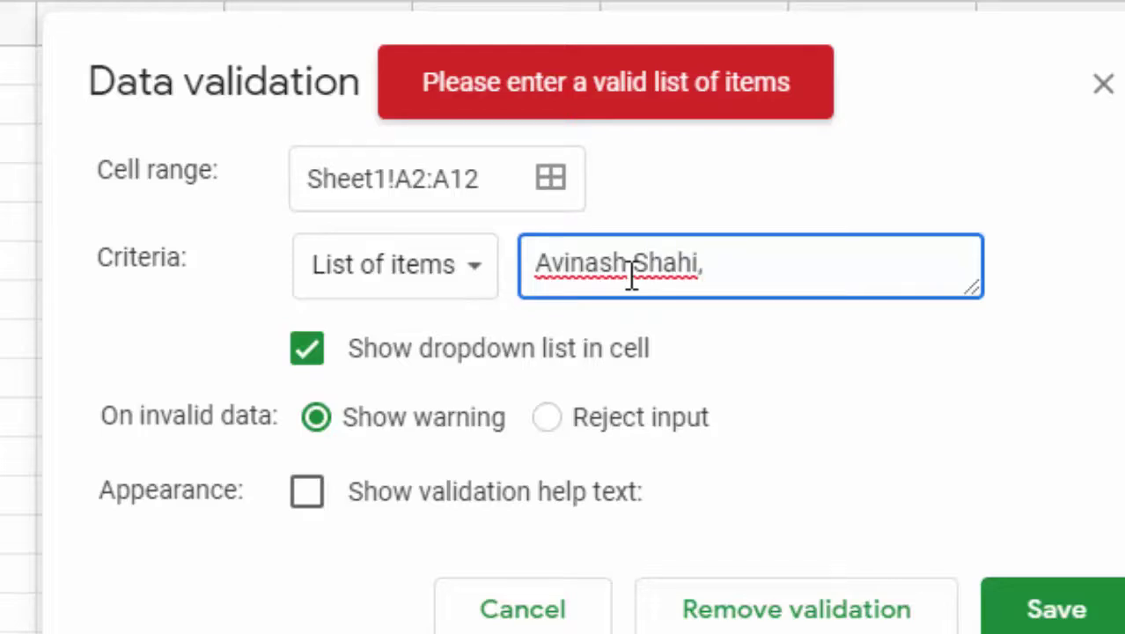
pyautogui.write('Ra')
pyautogui.write('m Sin')
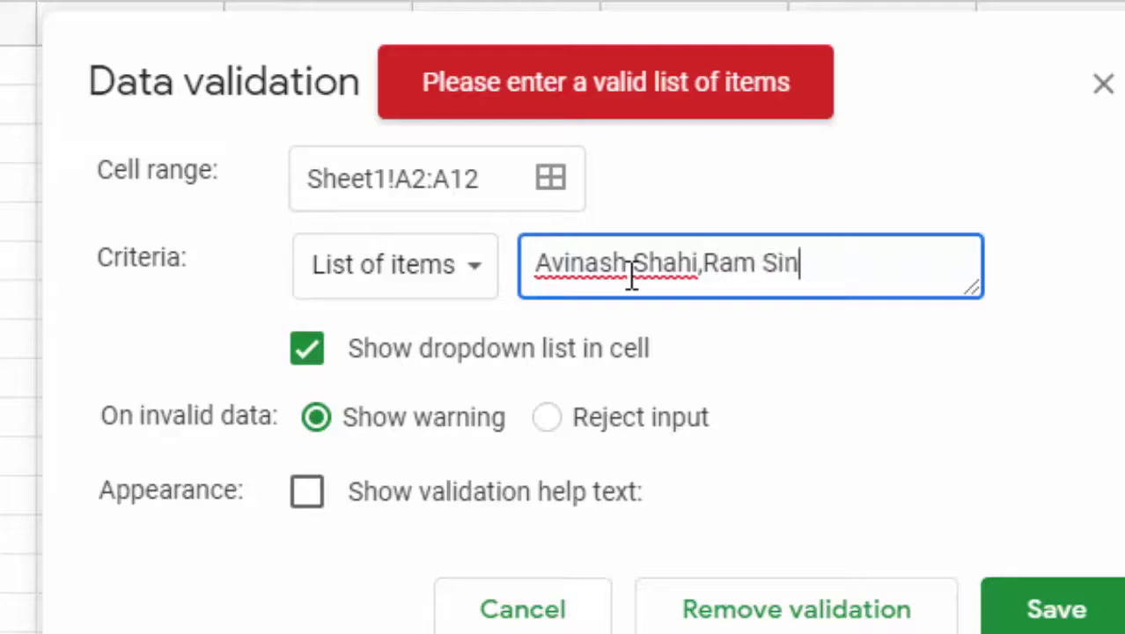
pyautogui.write('gj')
pyautogui.write('h')
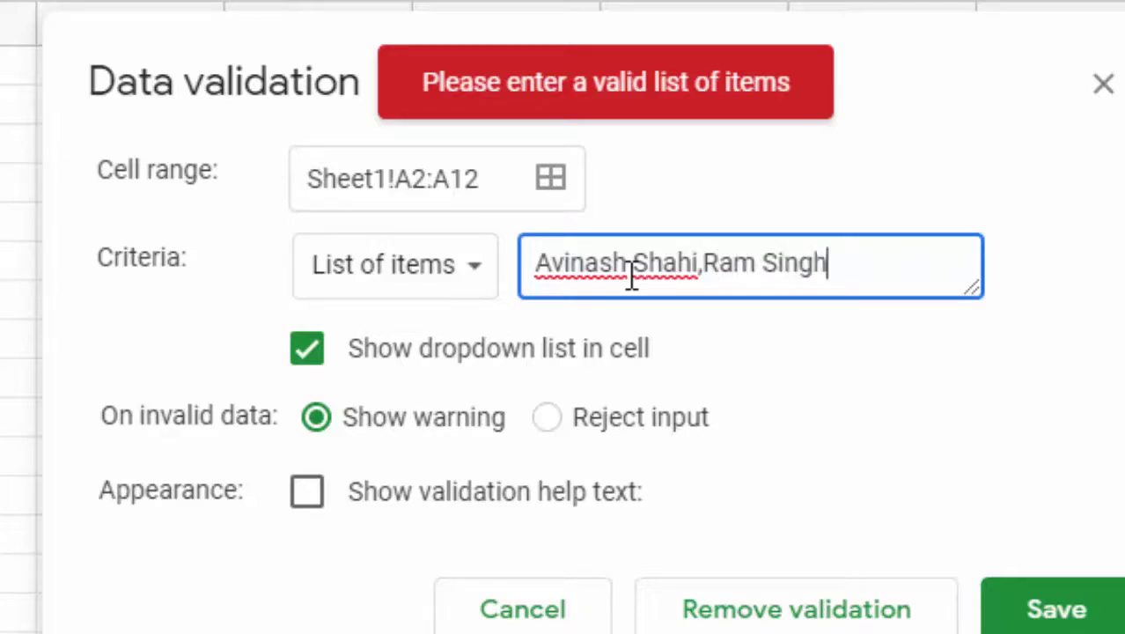
pyautogui.write(',Shy')
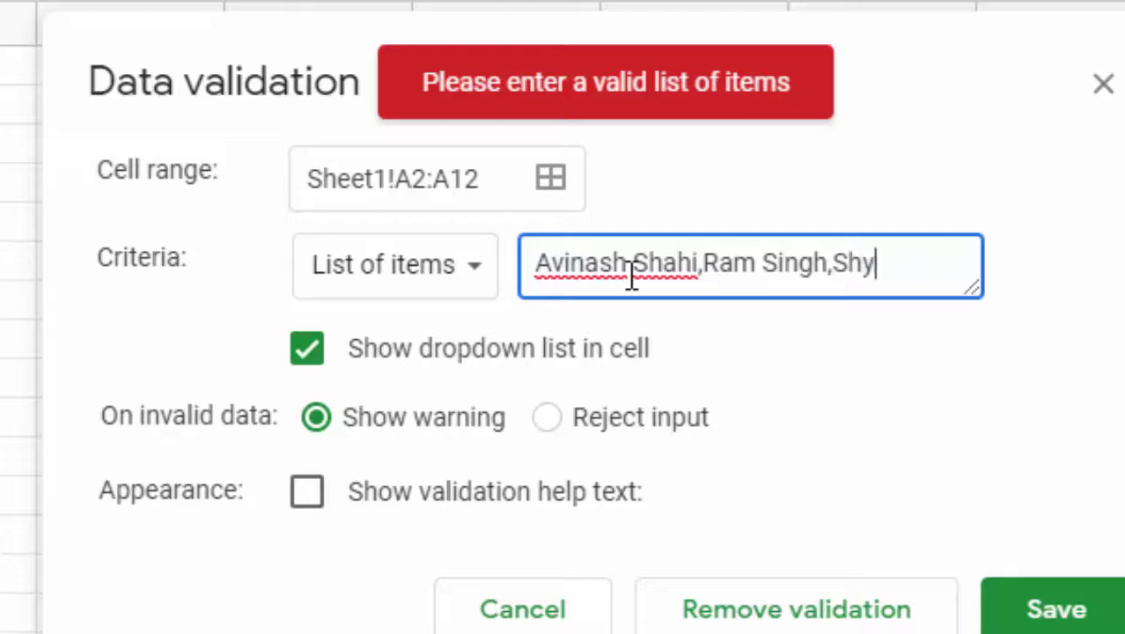
pyautogui.write('an')
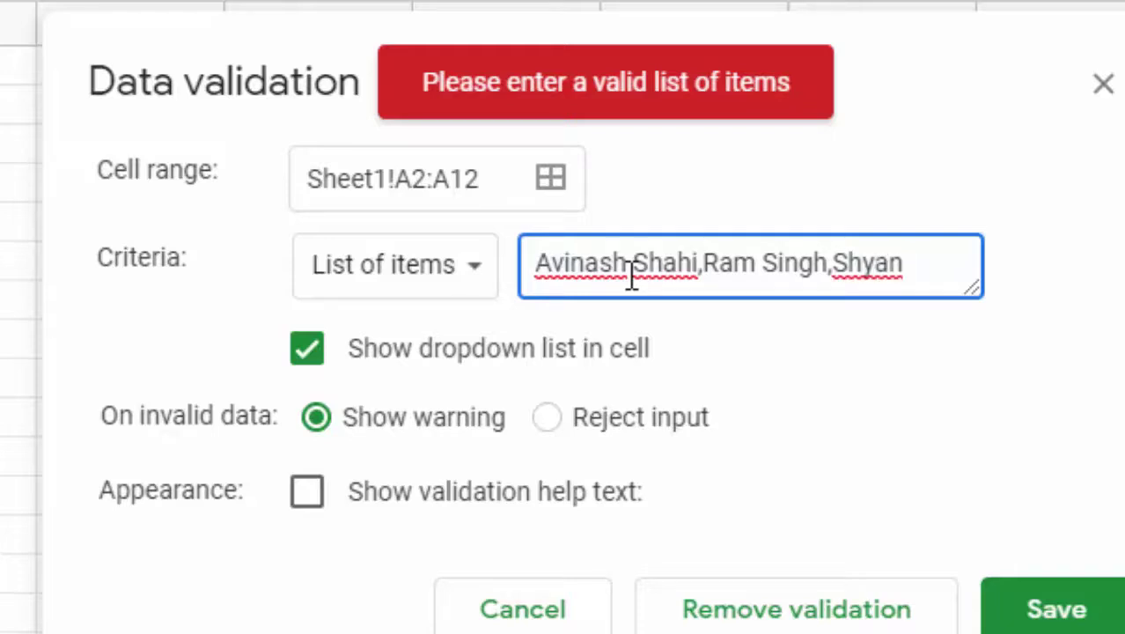
pyautogui.press('BackSpace')
pyautogui.write('m')
pyautogui.write(' Singh')
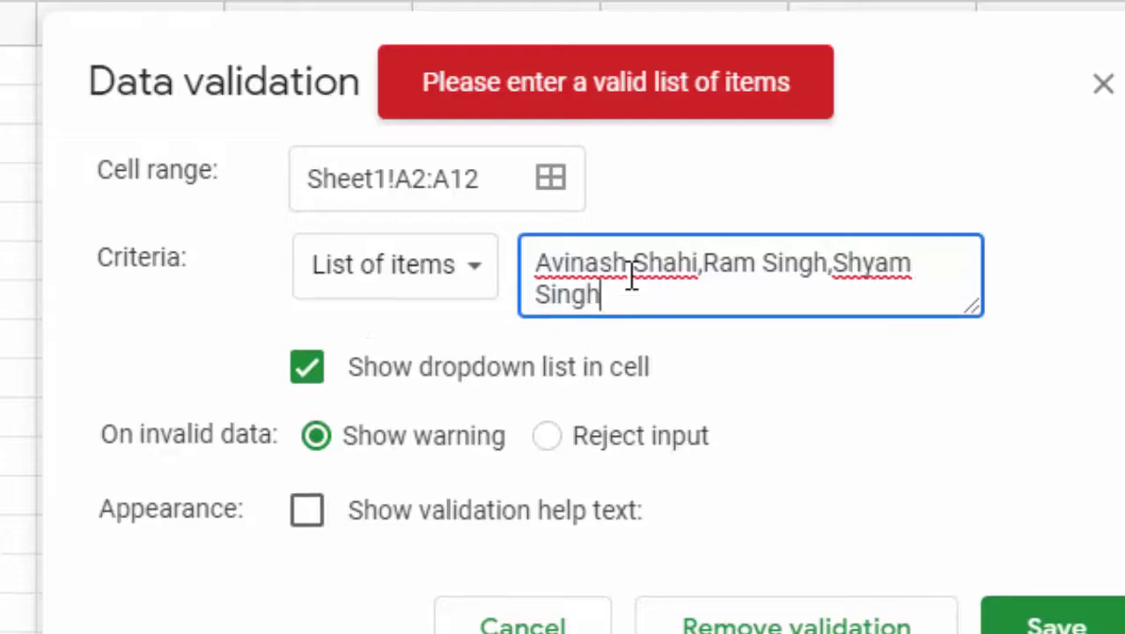
pyautogui.write(',Sac')
pyautogui.write('hin,')
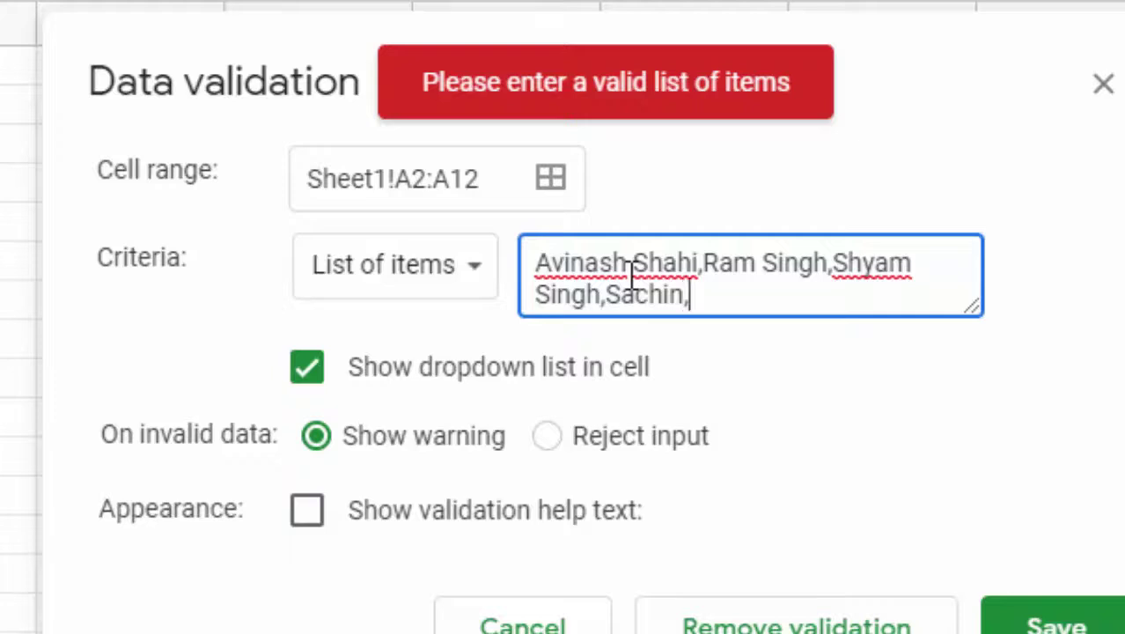
pyautogui.write('S')
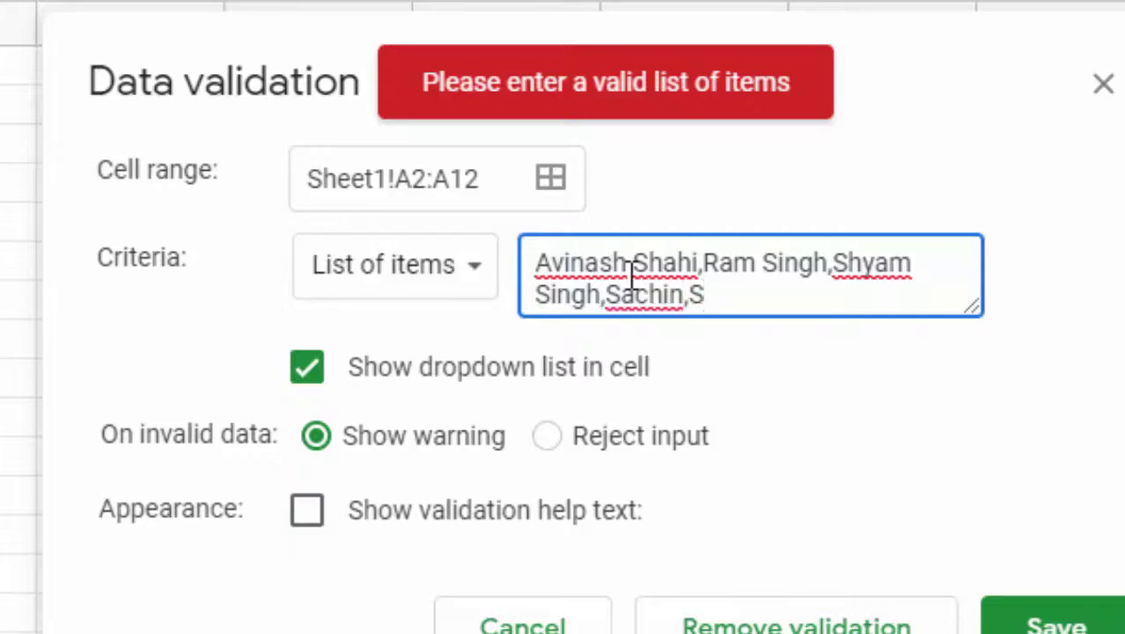
pyautogui.write('umit,')
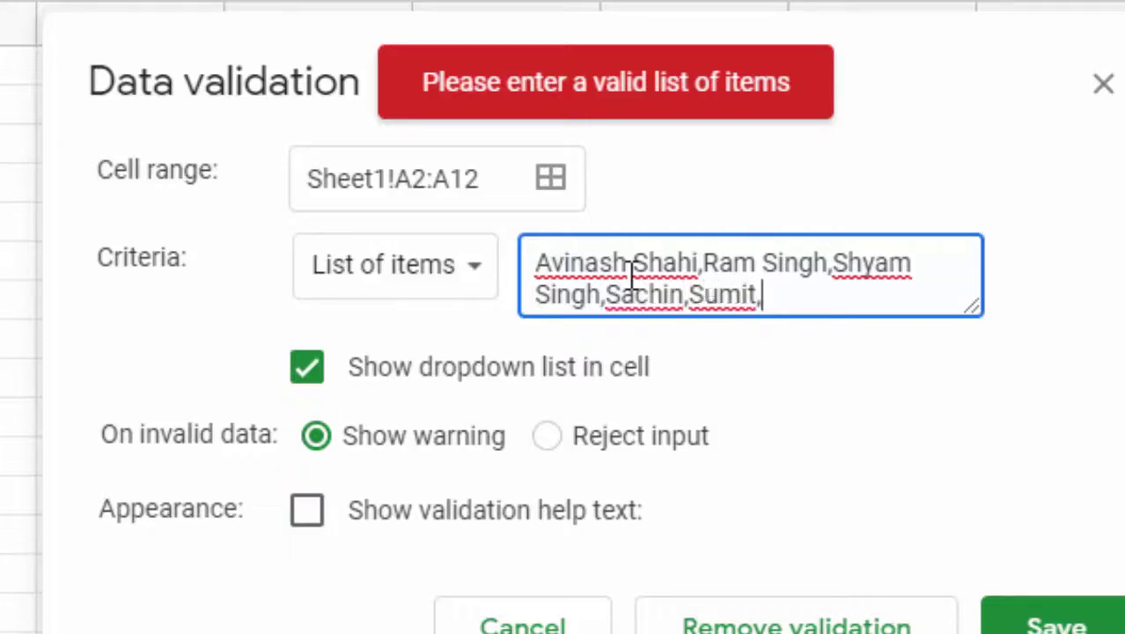
pyautogui.write('Ra')
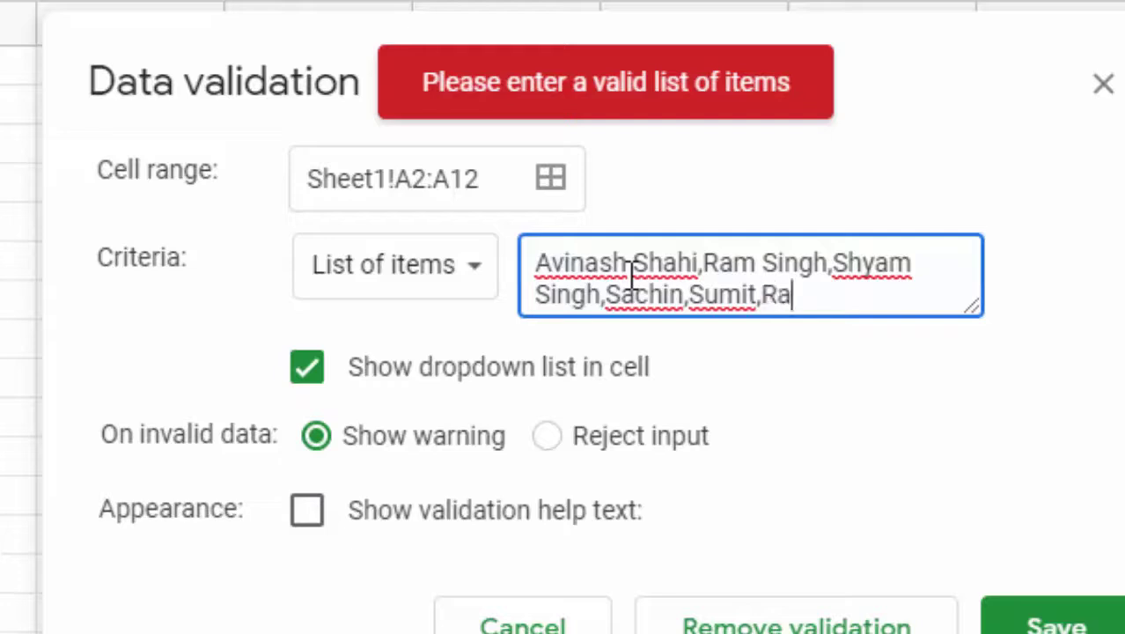
pyautogui.write('j.')
pyautogui.write(',')
pyautogui.write('Sa')
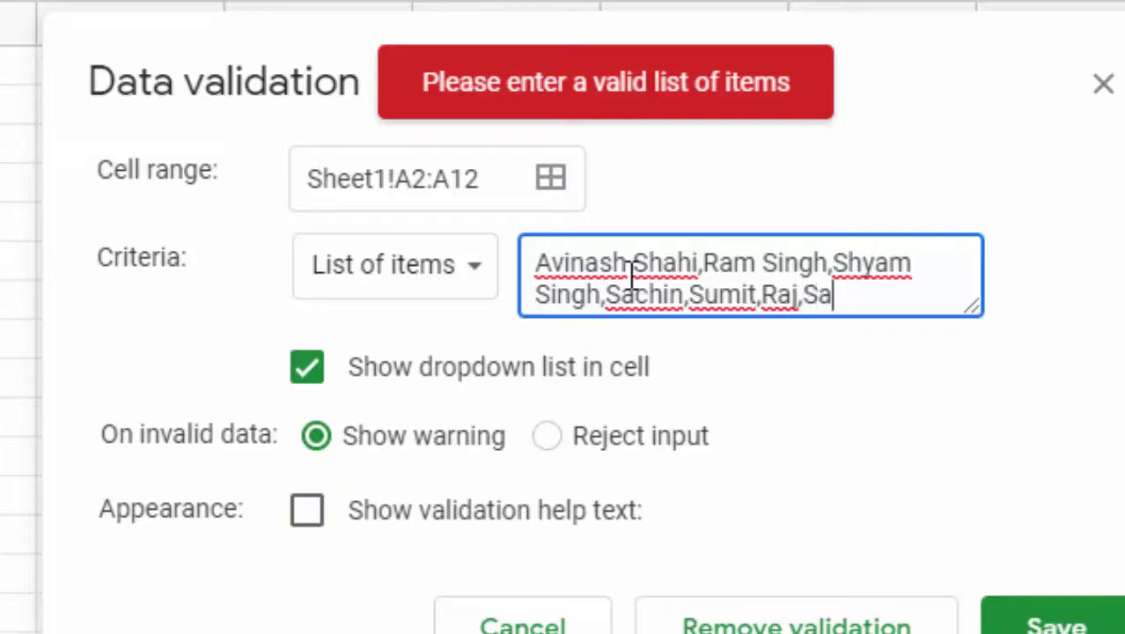
pyautogui.write('niya')
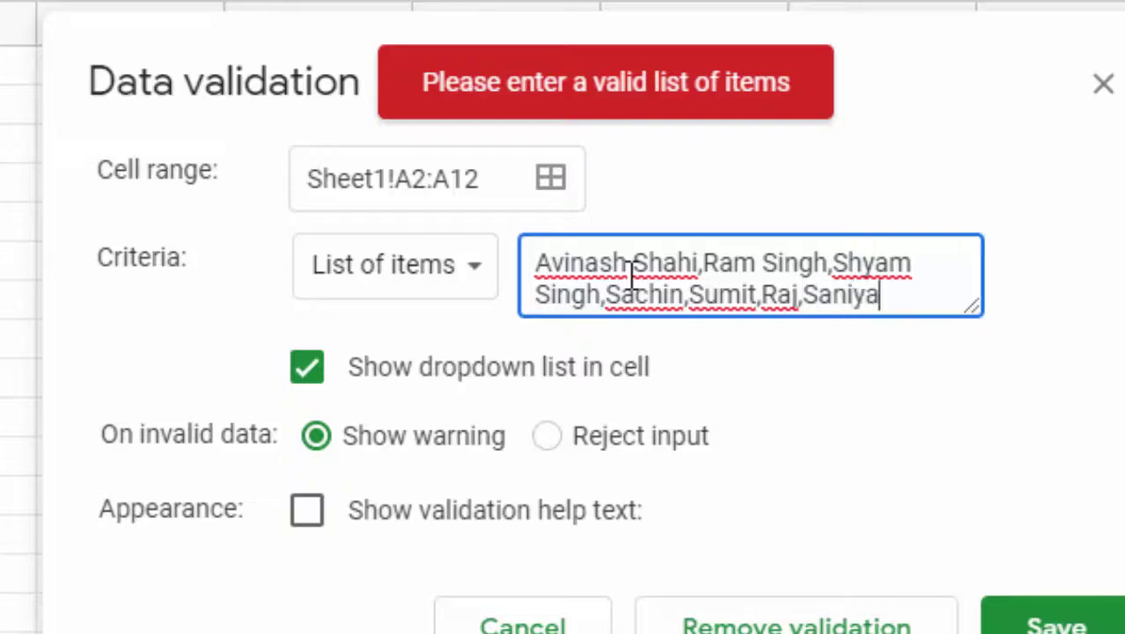
pyautogui.write(',Wa')
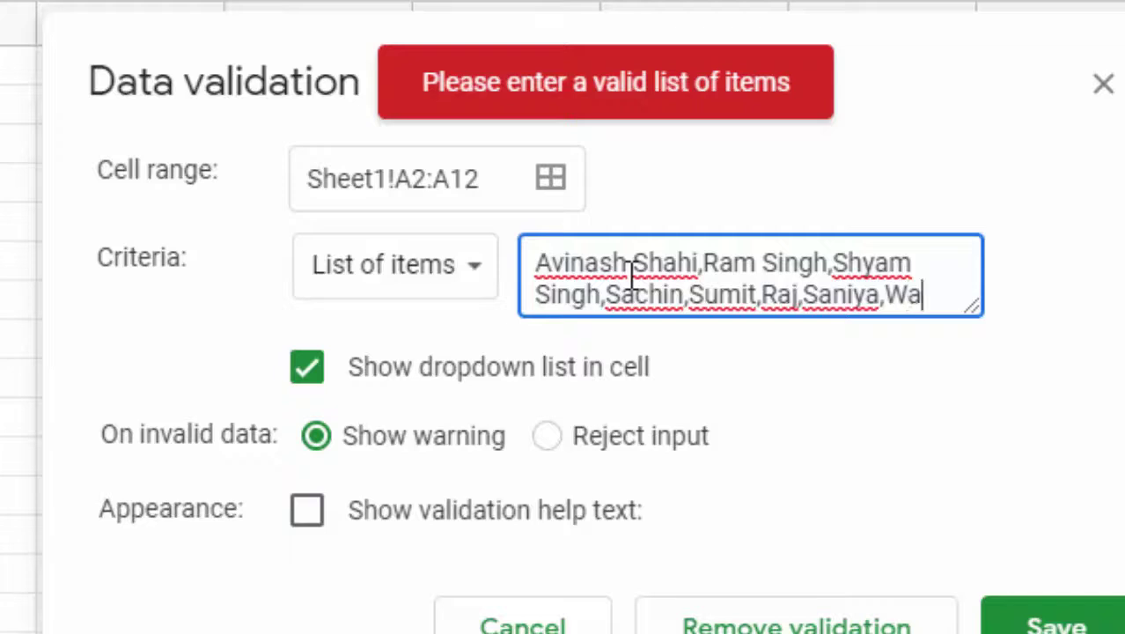
pyautogui.write('seem,')
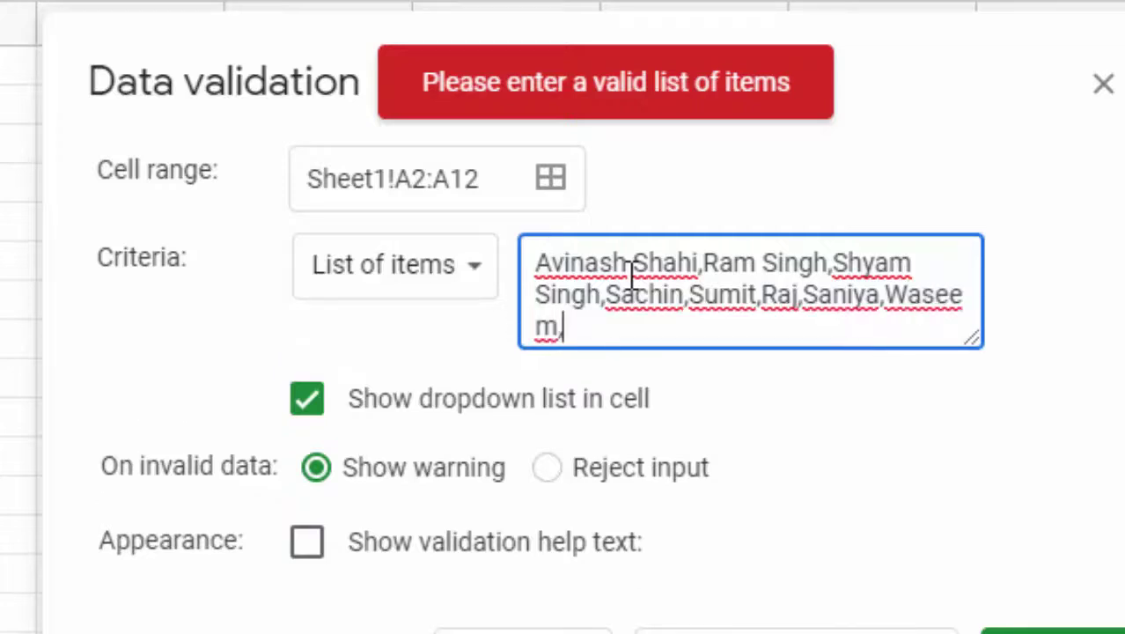
pyautogui.write('Ja')
pyautogui.write('ved,')
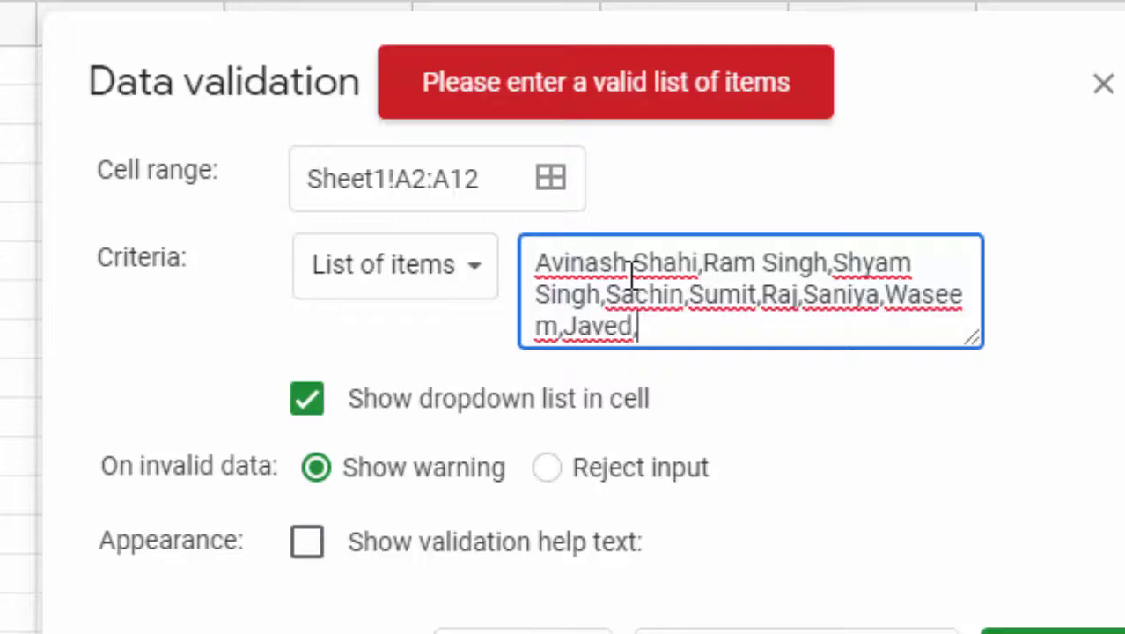
pyautogui.write('Sita')
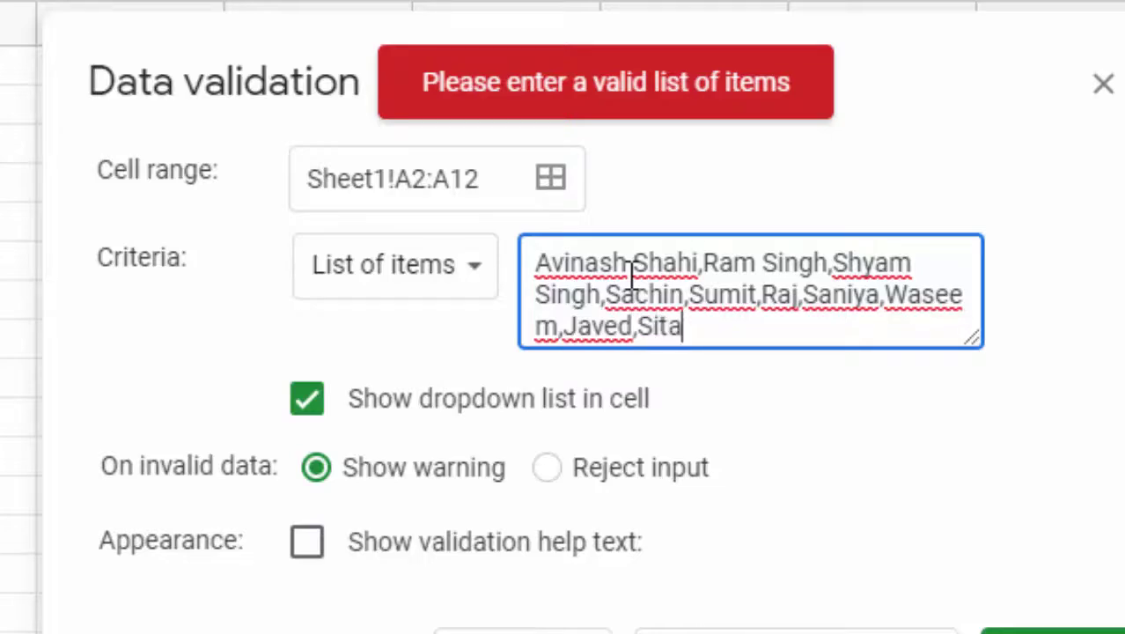
pyautogui.write(',Geeta')
# Save the name dropdown rule, then preview A2's name list without choosing anyone.
pyautogui.click(306, 541)
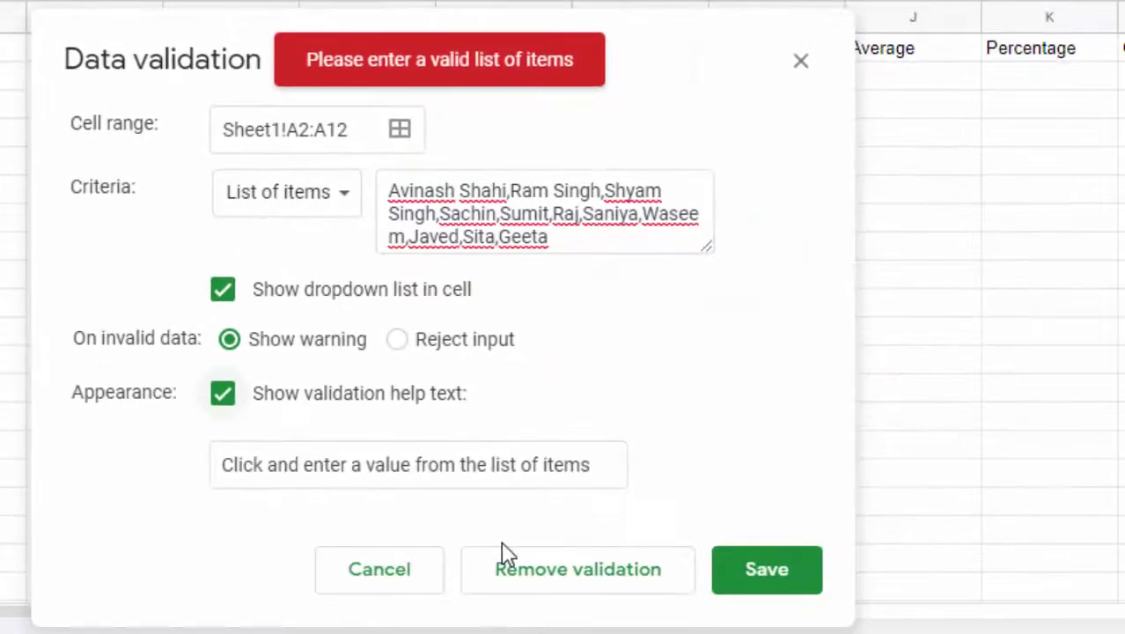
pyautogui.click(720, 581)
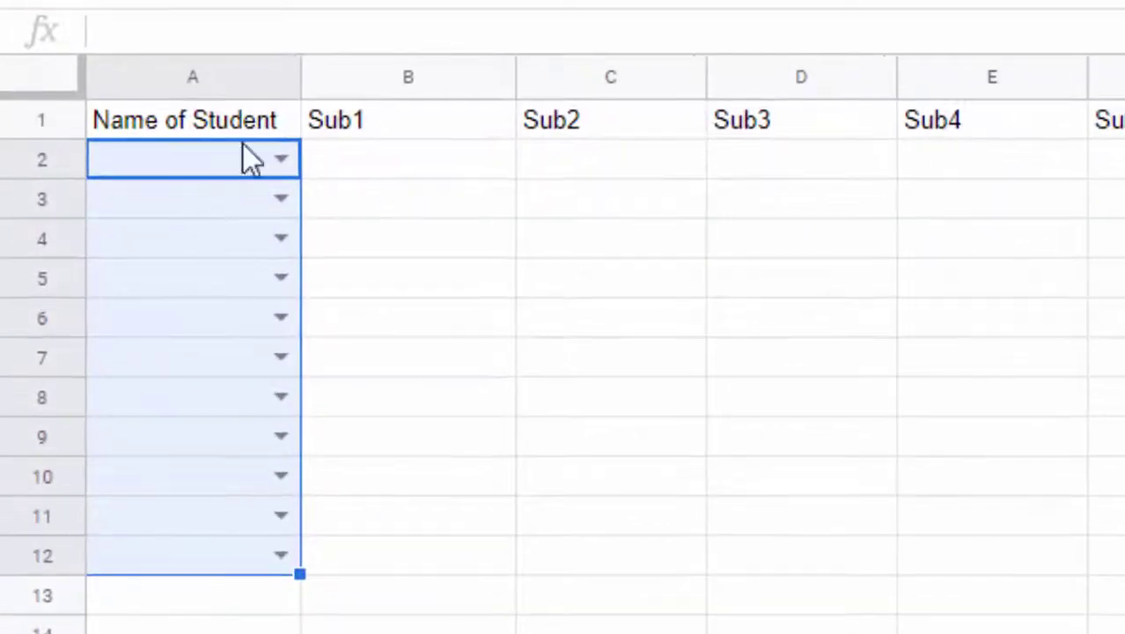
pyautogui.click(258, 160)
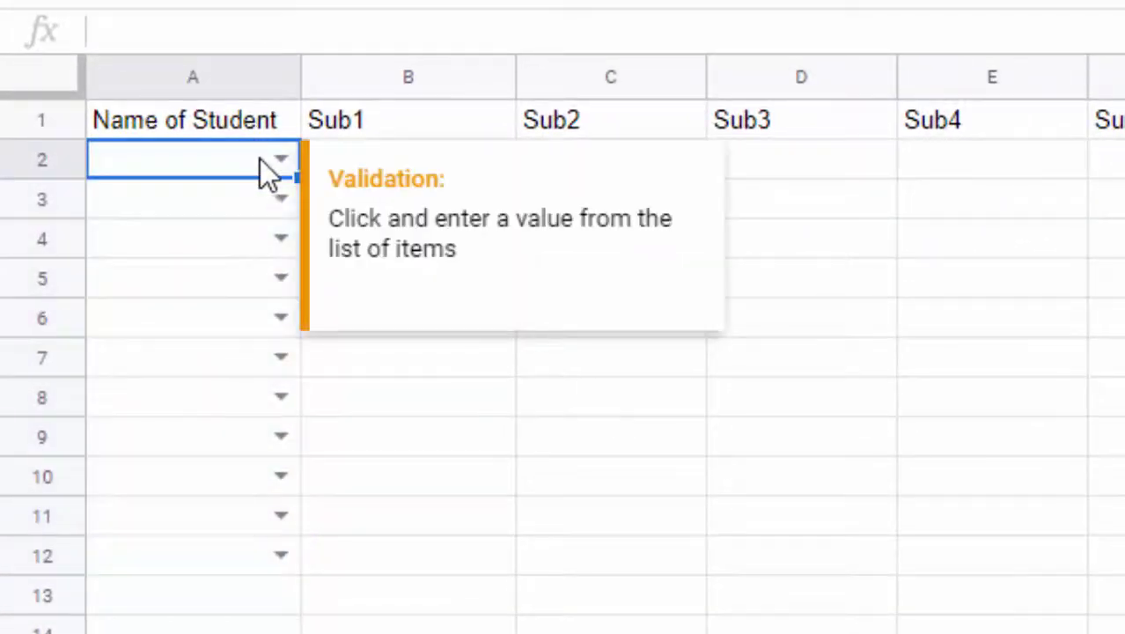
pyautogui.click(269, 159)
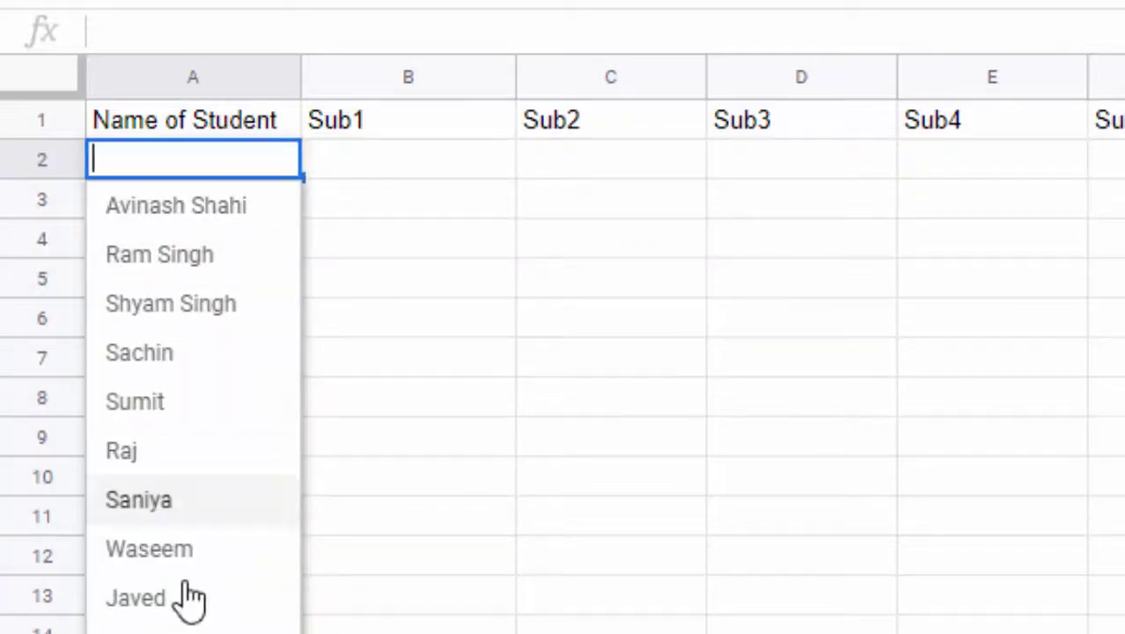
pyautogui.click(366, 400)
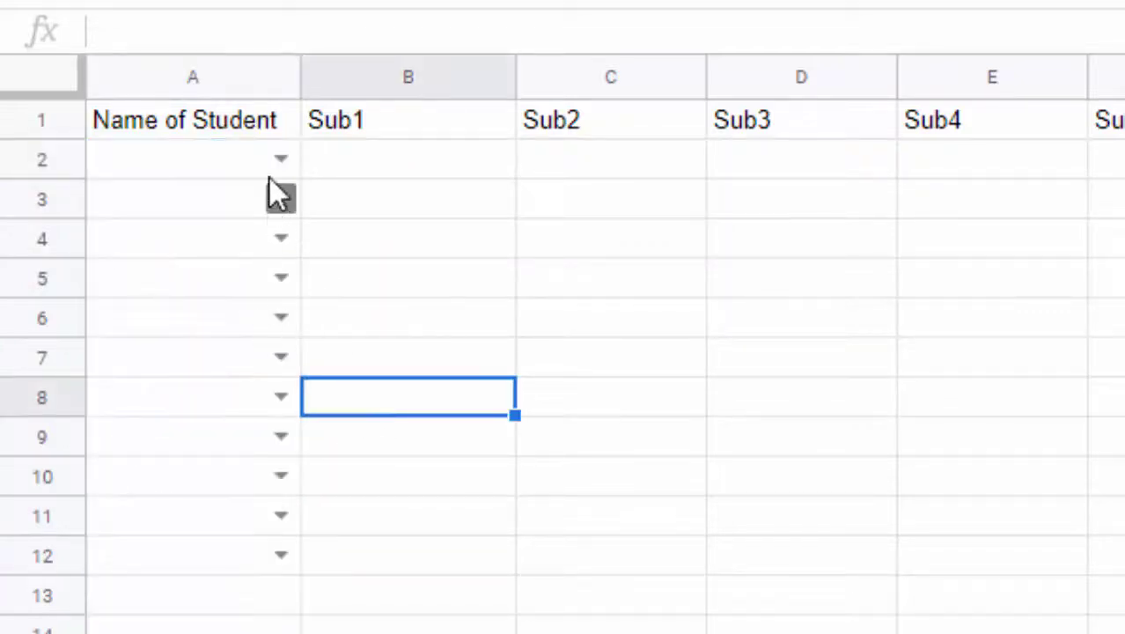
pyautogui.click(359, 157)
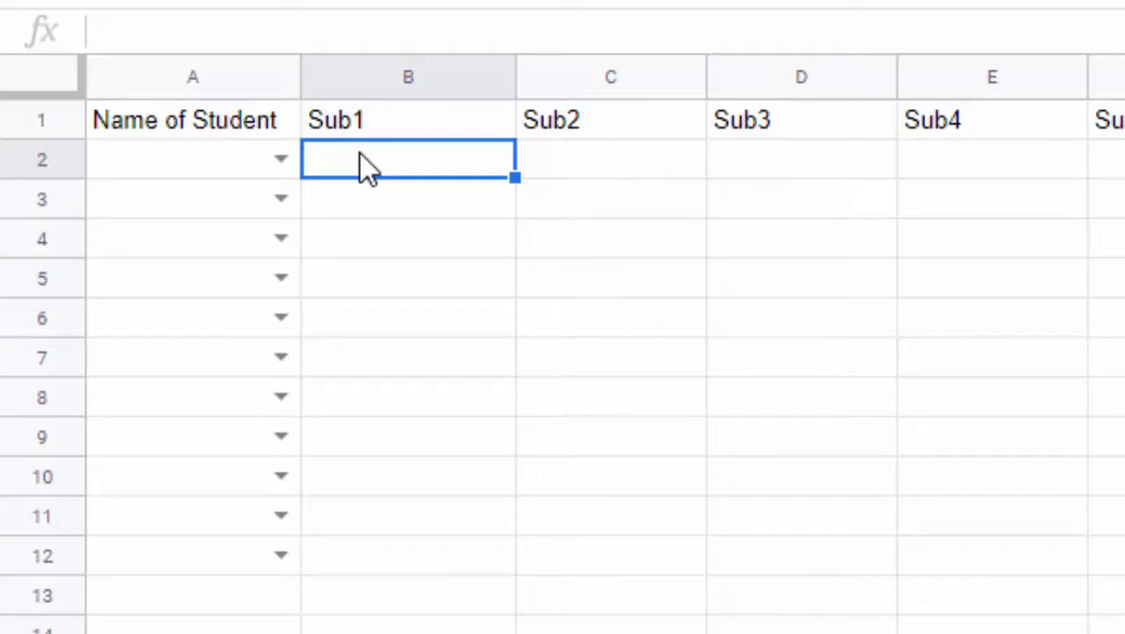
# Enter =RANDBETWEEN(6,89) in B2 for a random Sub1 mark of 64.
pyautogui.write('=')
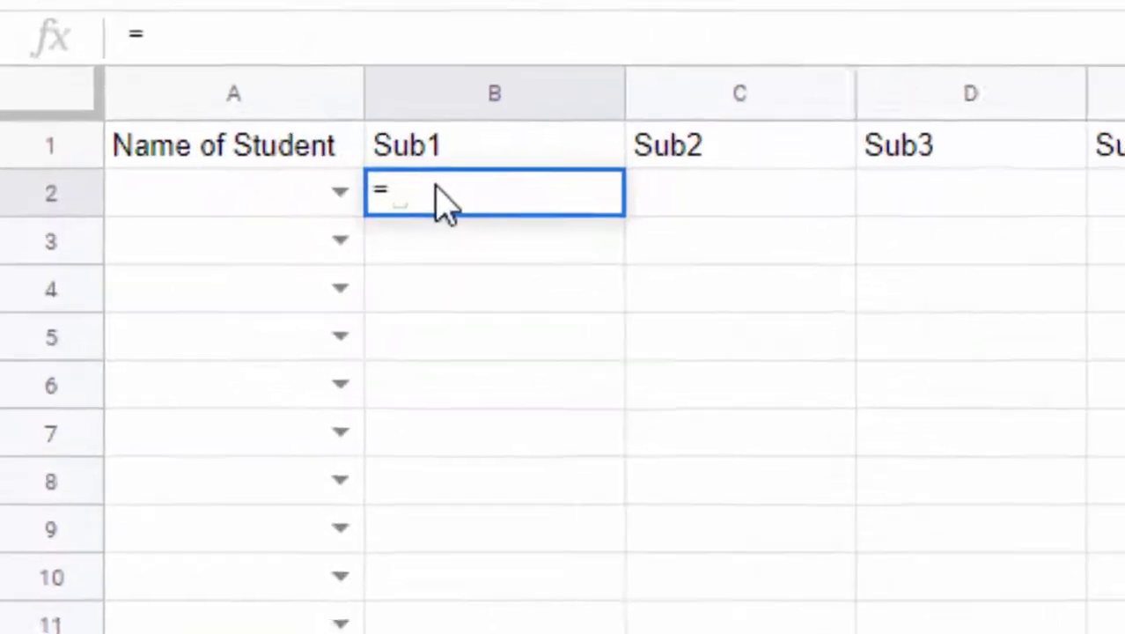
pyautogui.write('r')
pyautogui.write('an')
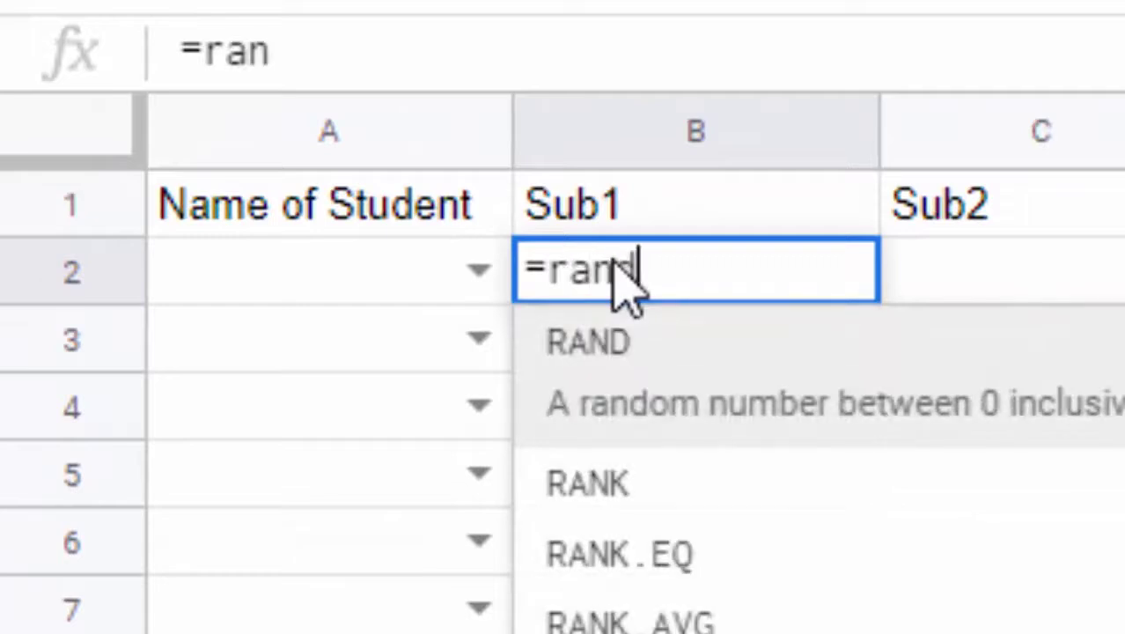
pyautogui.write('d')
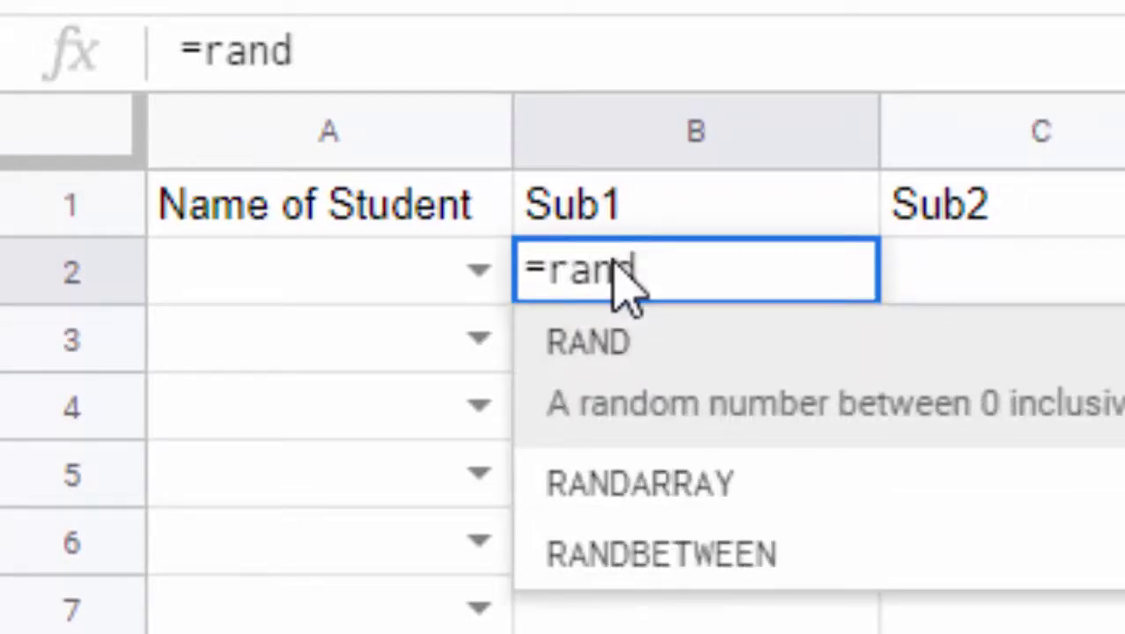
pyautogui.press('Down')
pyautogui.press('Down')
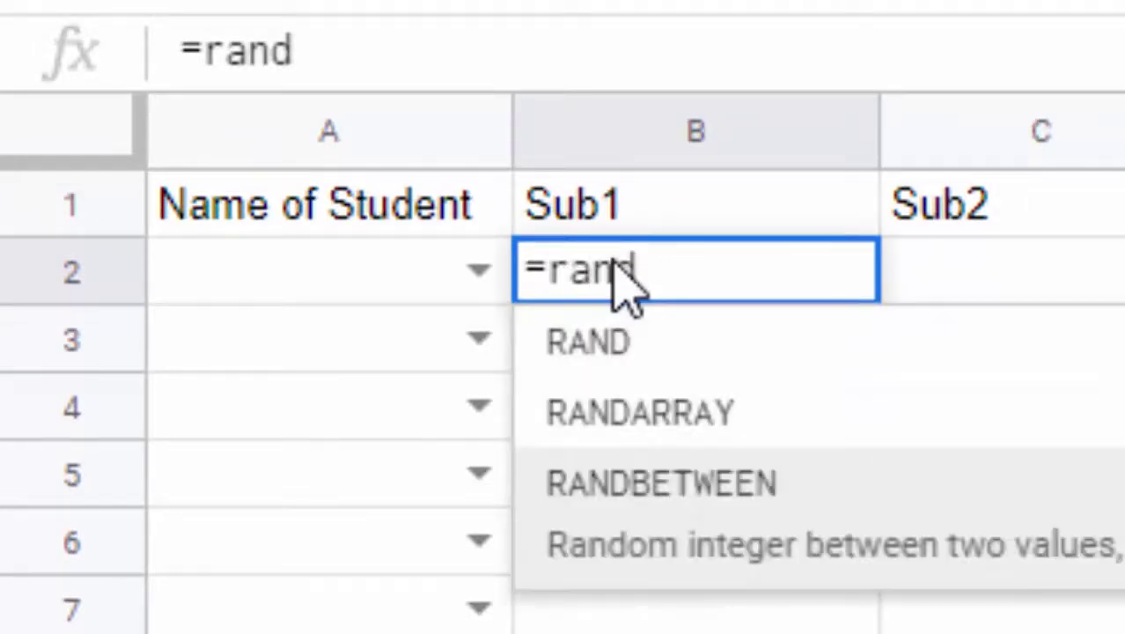
pyautogui.write('(')
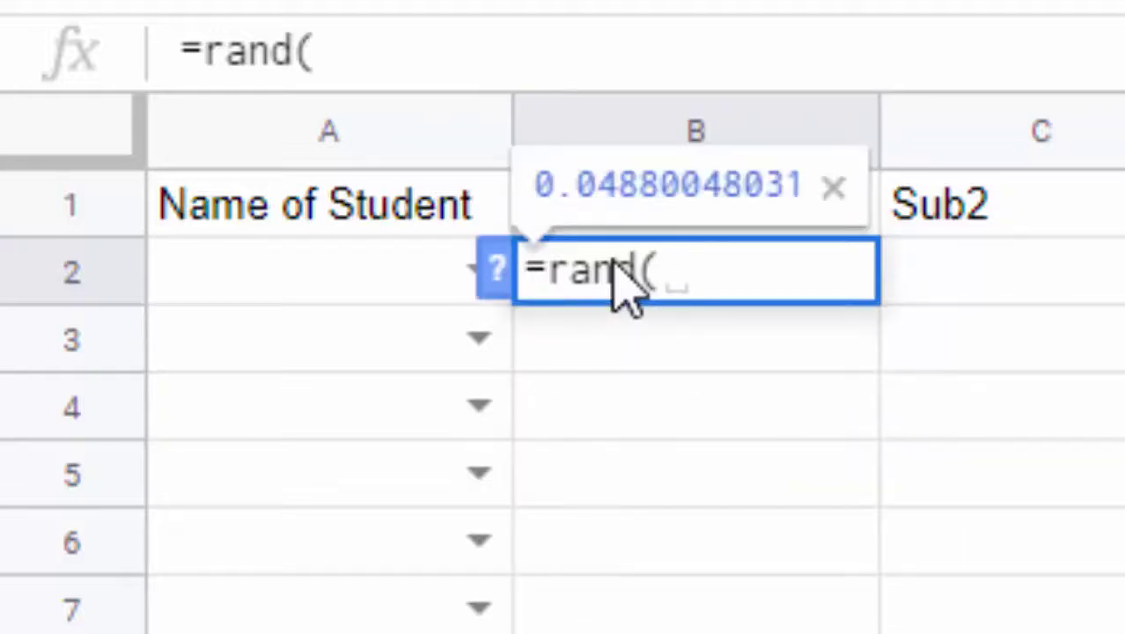
pyautogui.press('BackSpace')
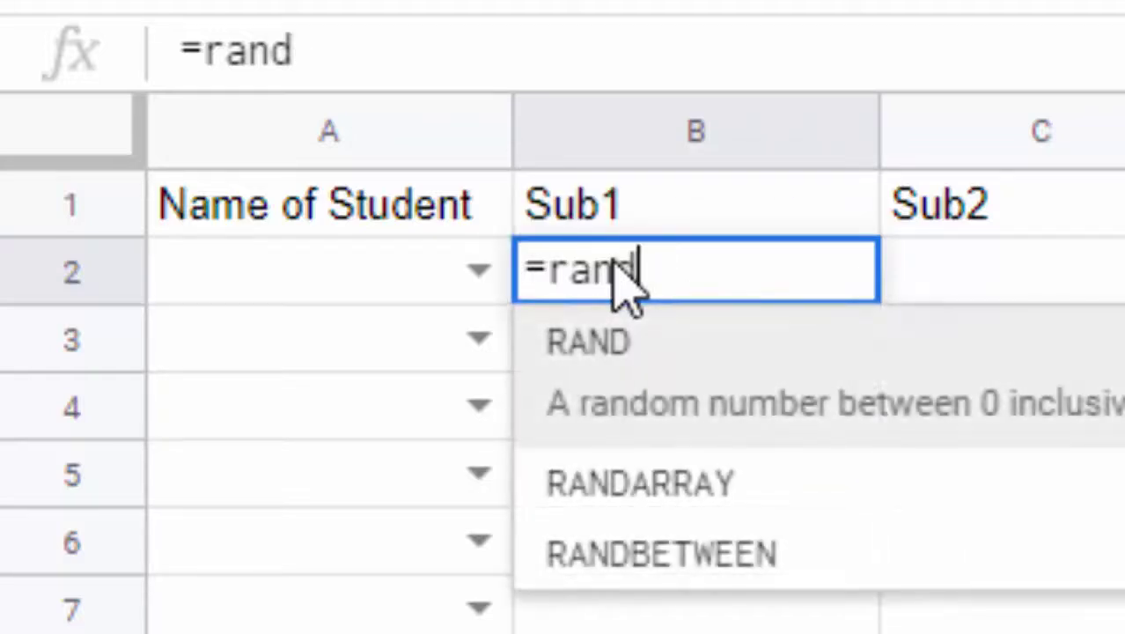
pyautogui.press('Down')
pyautogui.press('Down')
pyautogui.press('Tab')
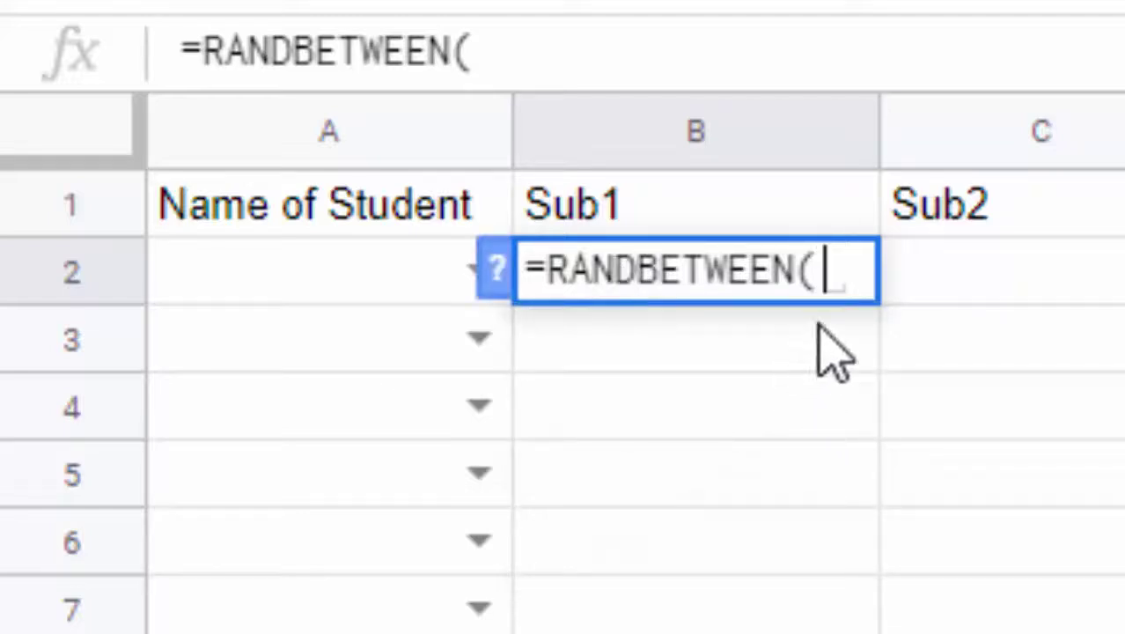
pyautogui.write('6')
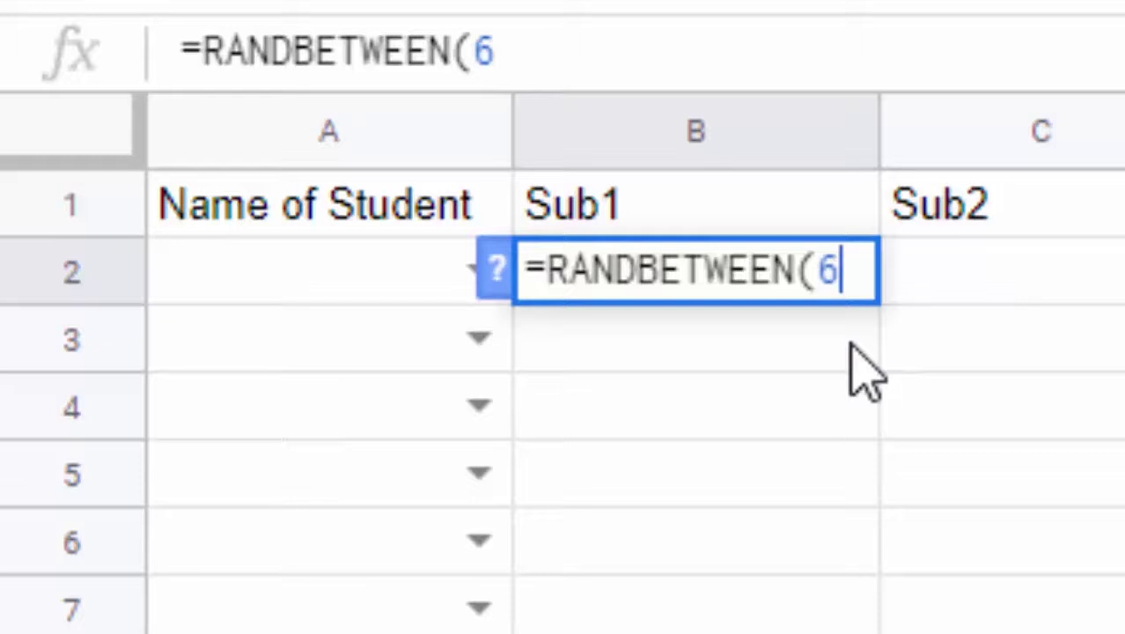
pyautogui.write(',89')
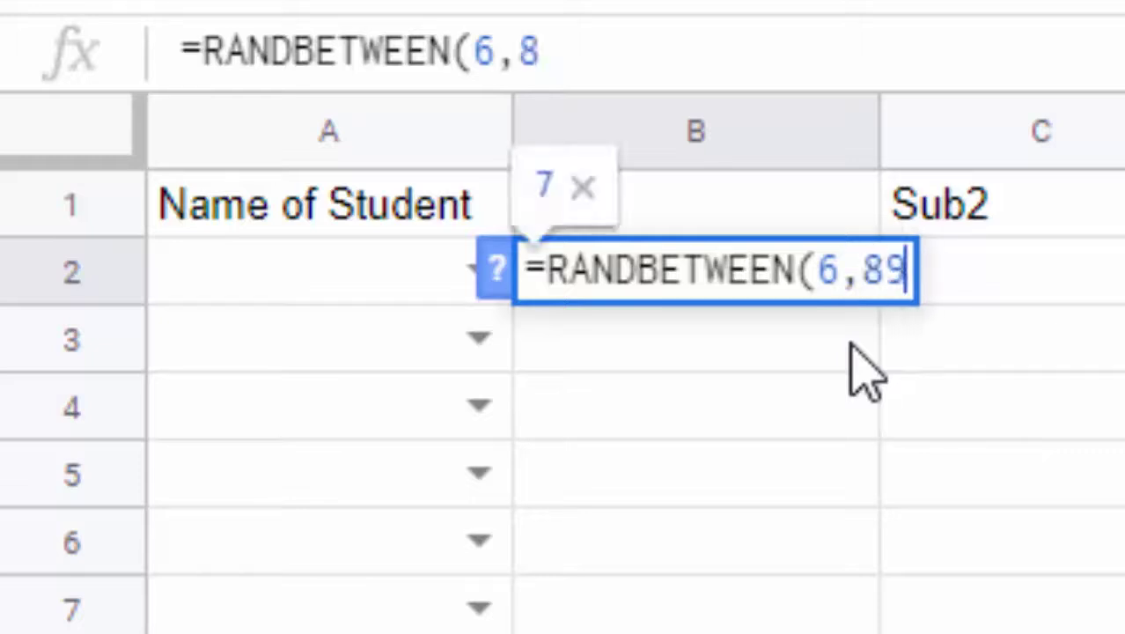
pyautogui.write(')')
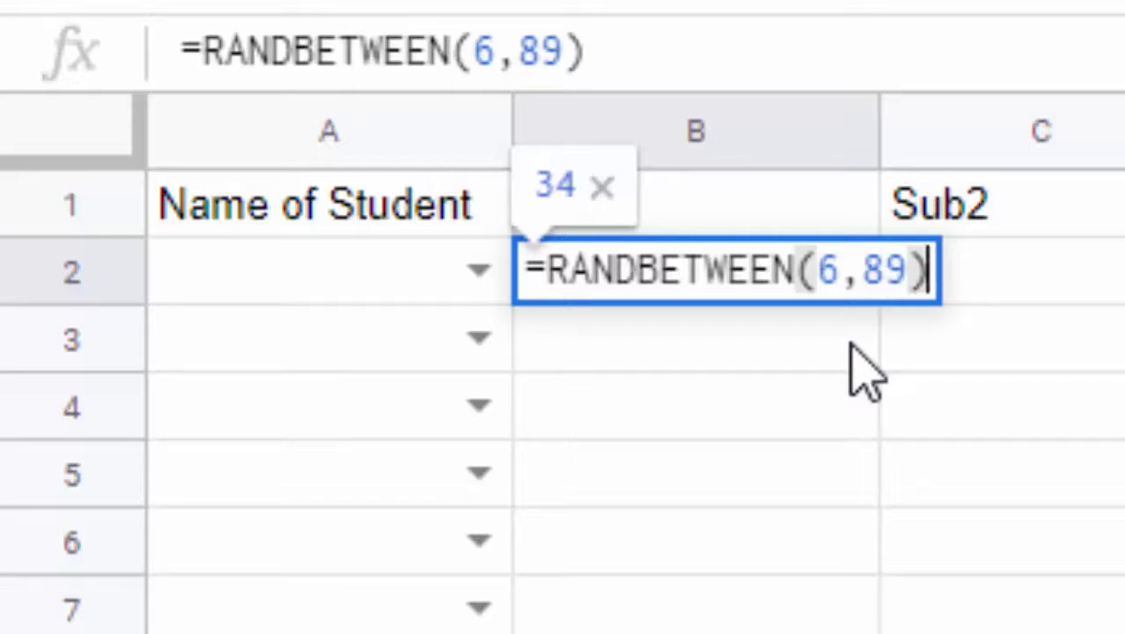
pyautogui.press('Return')
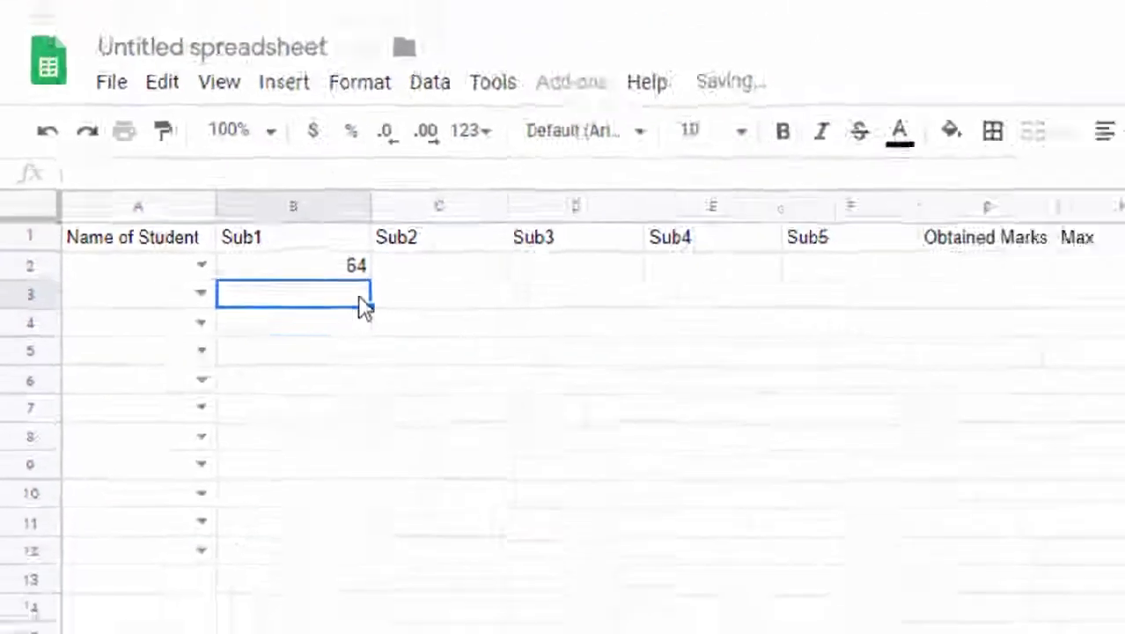
# Fill B2's random mark formula across to F2 and down to row 12.
pyautogui.click(356, 266)
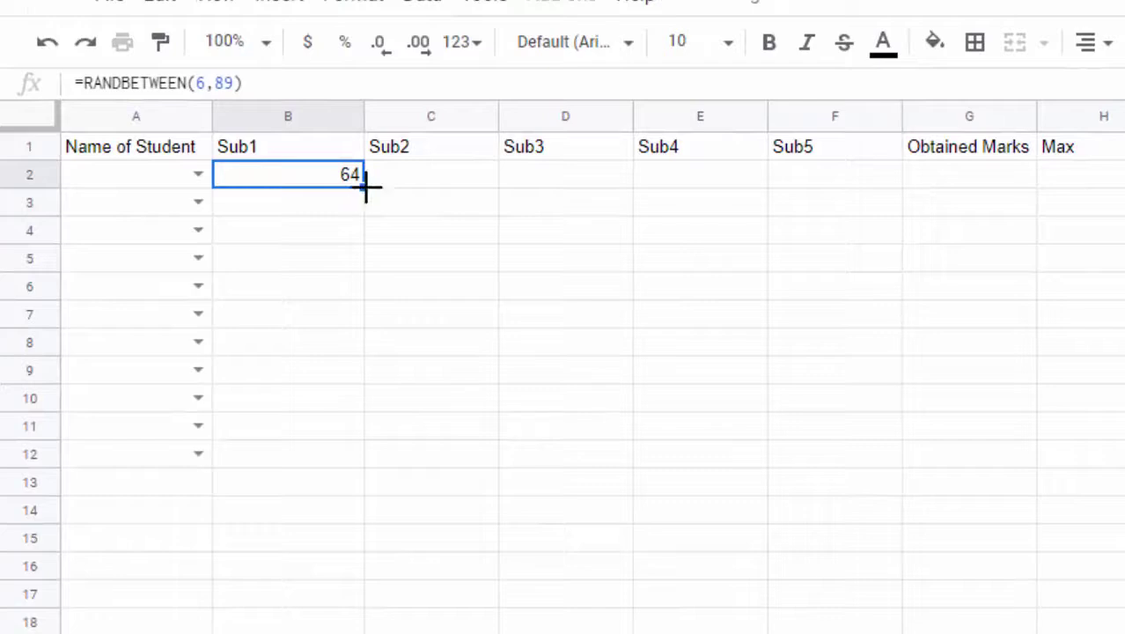
pyautogui.moveTo(365, 185); pyautogui.dragTo(890, 183)
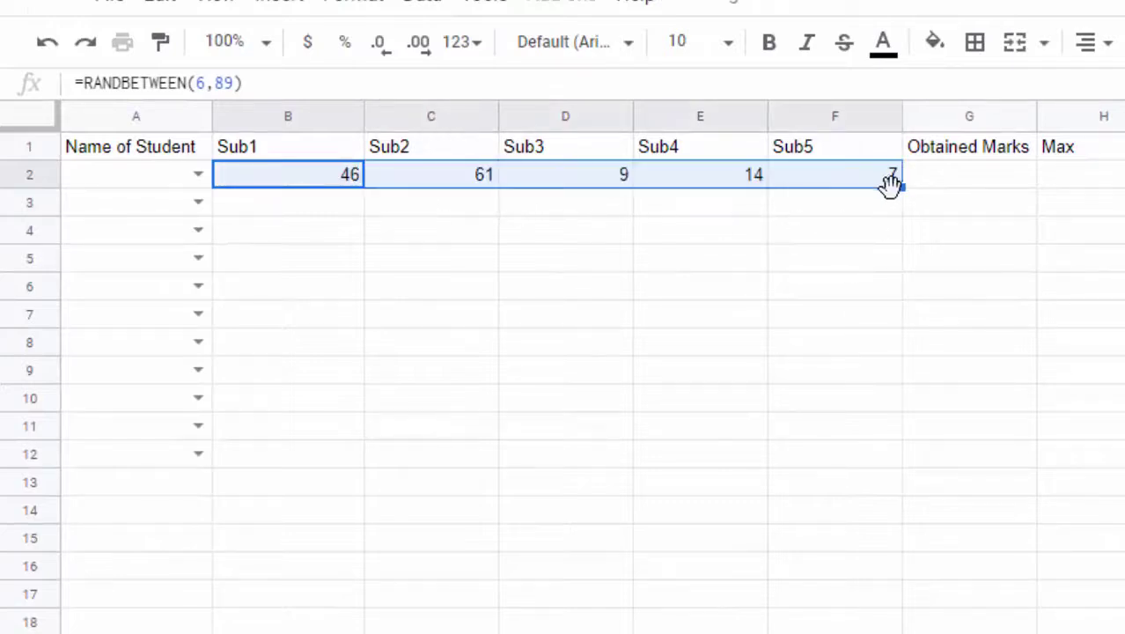
pyautogui.moveTo(897, 185); pyautogui.dragTo(885, 451)
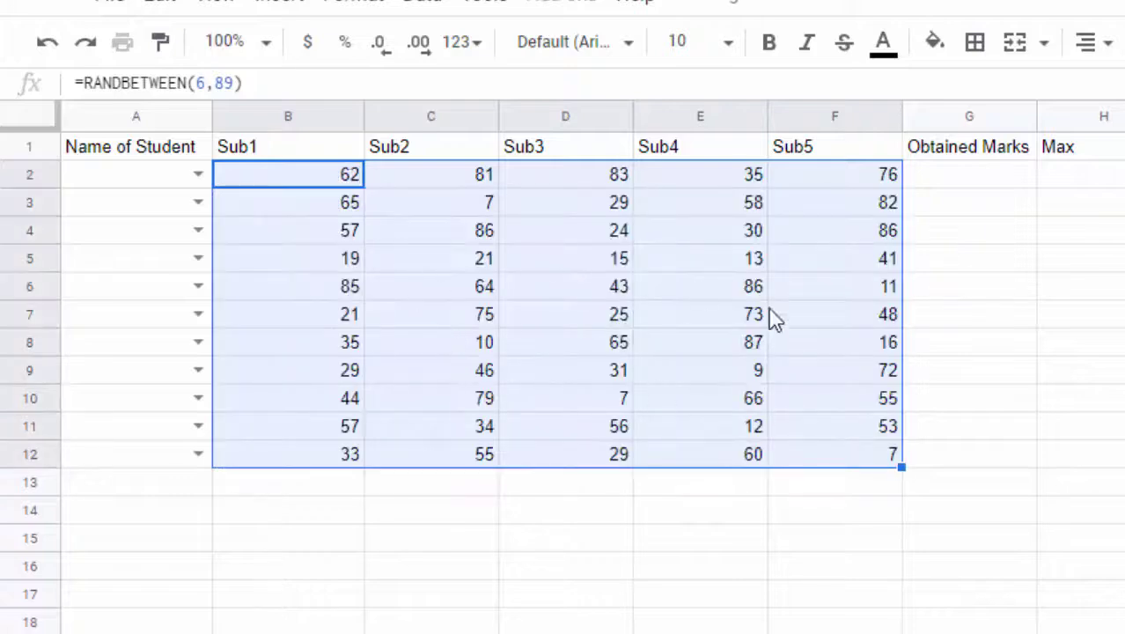
# Copy B2:F12 and paste it back as values only to fix the marks.
pyautogui.rightClick(471, 251)
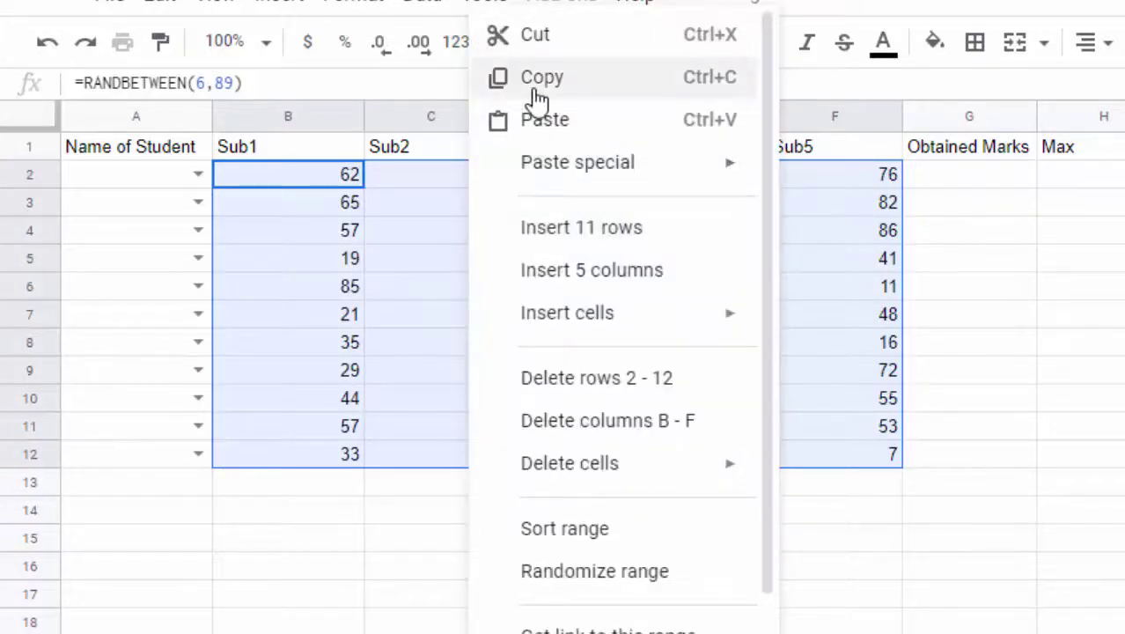
pyautogui.click(501, 81)
pyautogui.rightClick(493, 234)
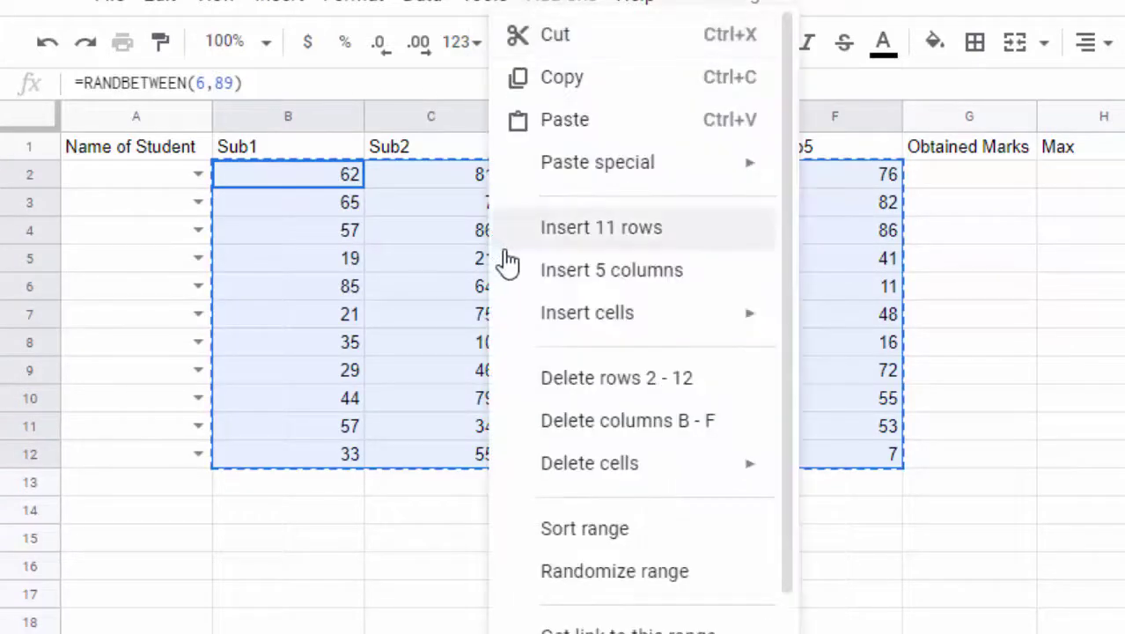
pyautogui.moveTo(580, 174)
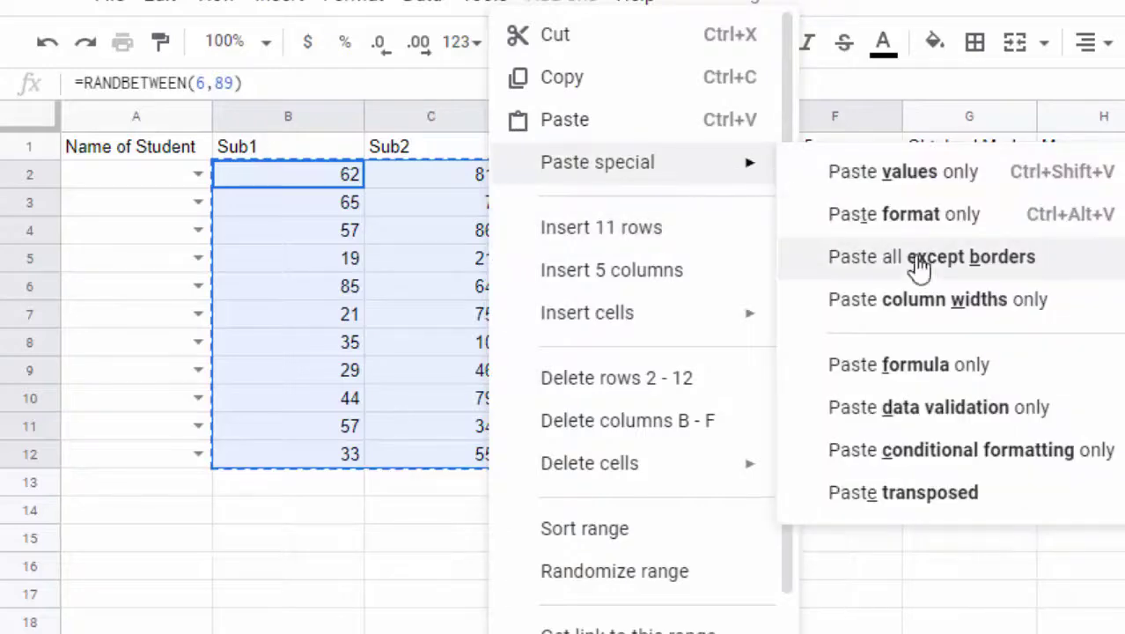
pyautogui.click(949, 186)
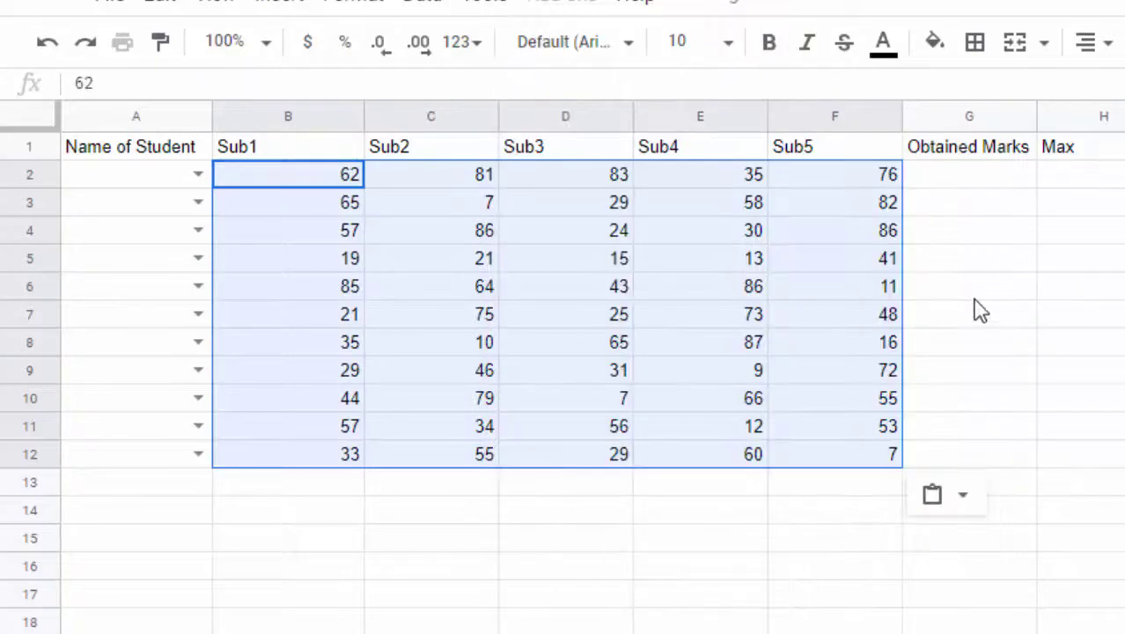
pyautogui.click(1009, 321)
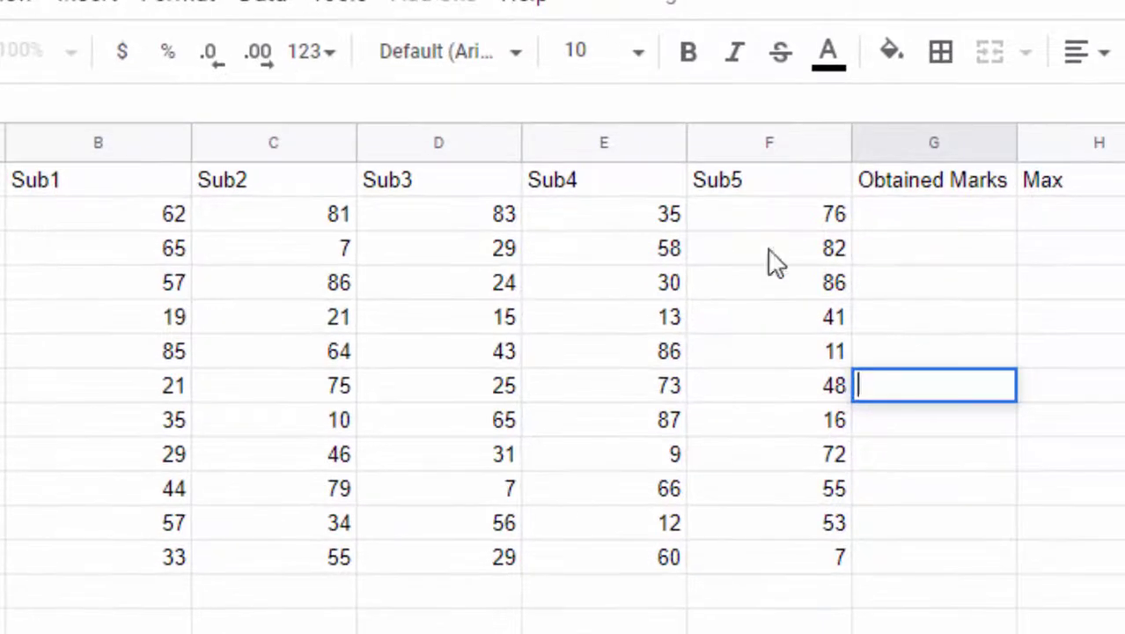
# Enter =SUM(b2:f2) in G2 to total the first student's marks, 337.
pyautogui.click(973, 222)
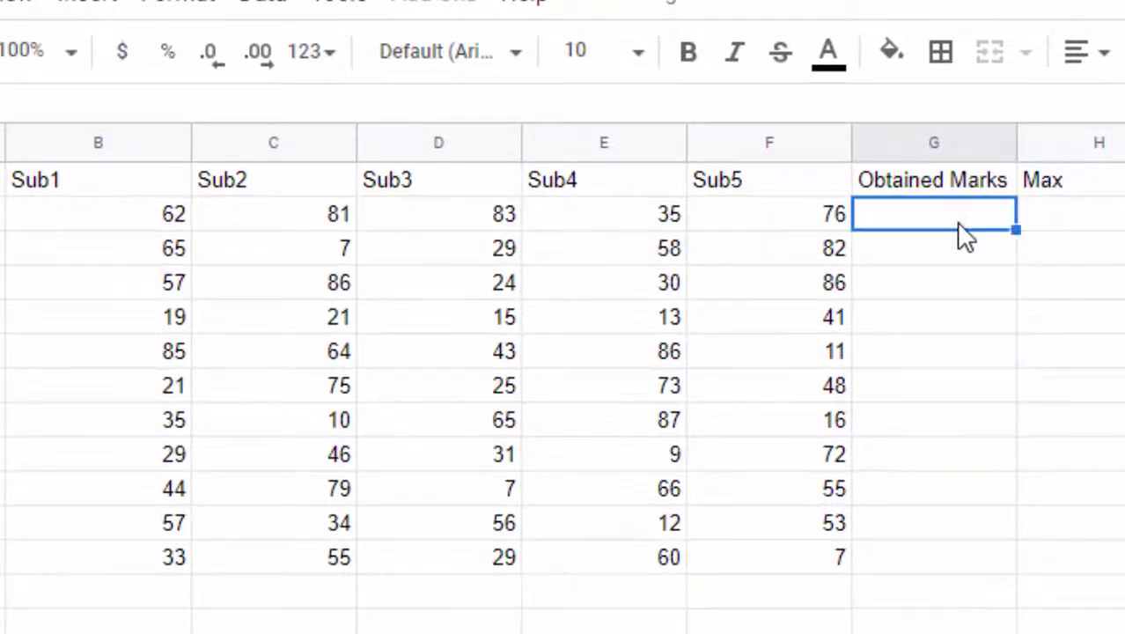
pyautogui.write('=')
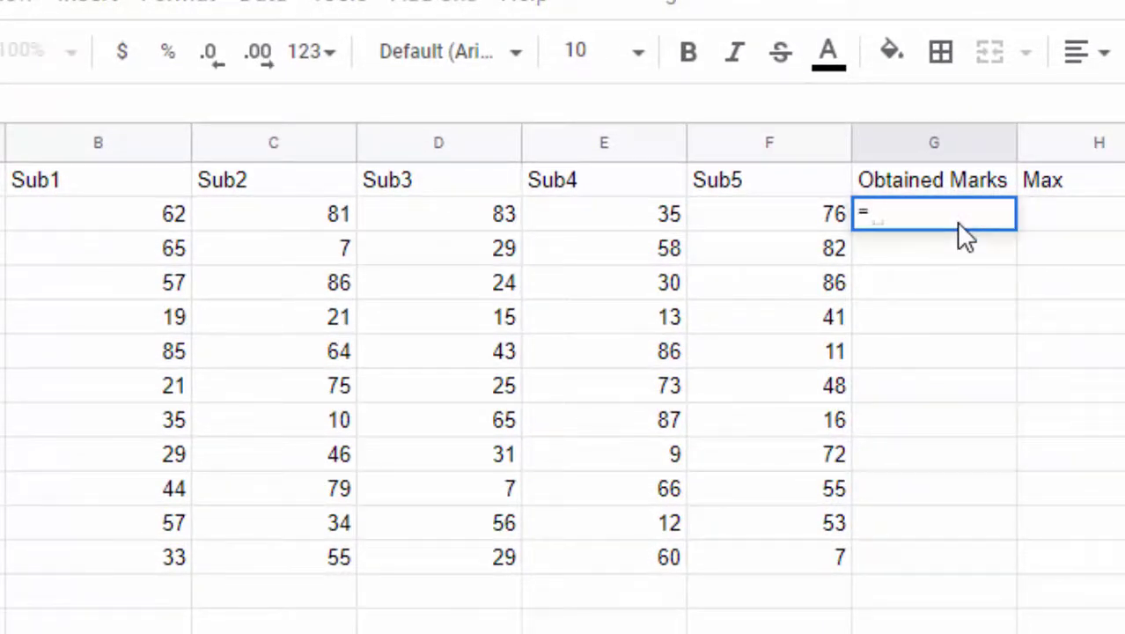
pyautogui.write('sum')
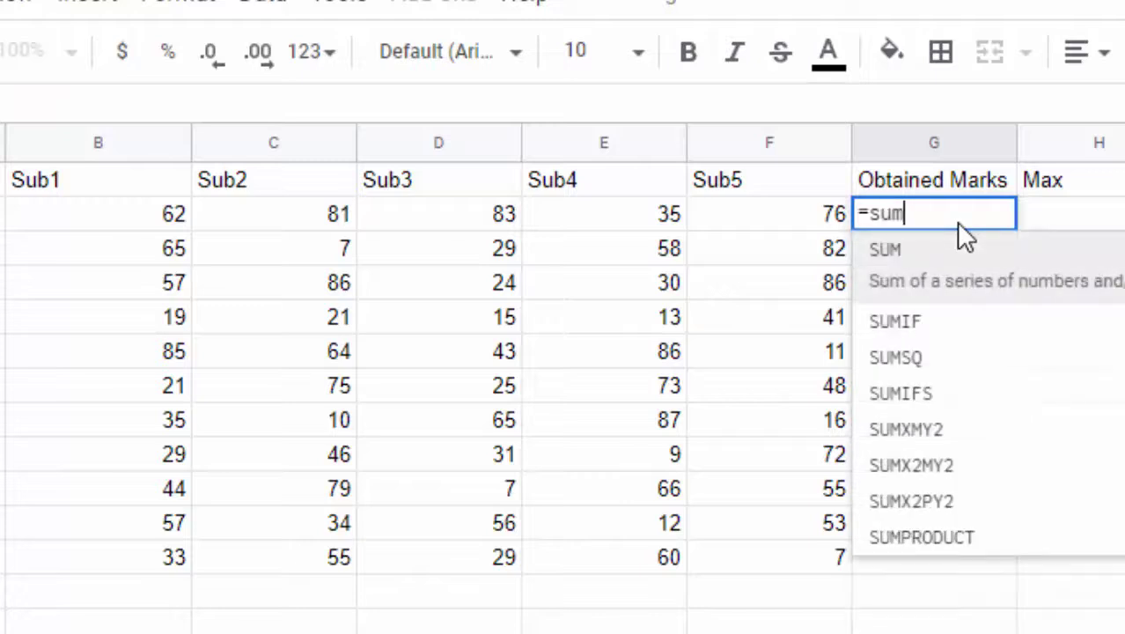
pyautogui.press('Tab')
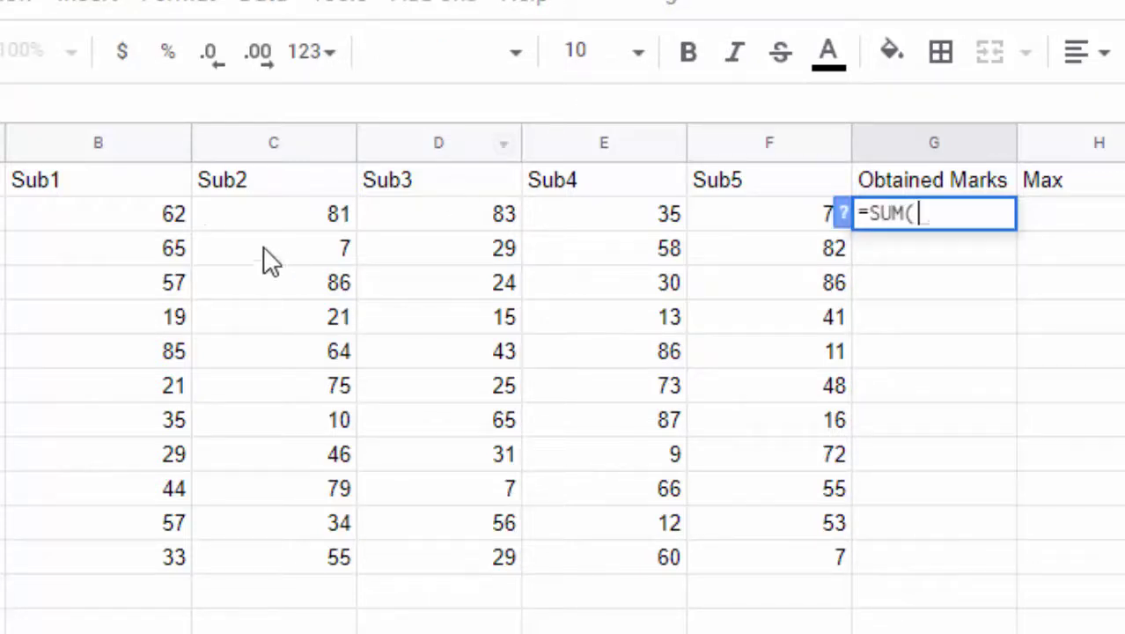
pyautogui.click(141, 218)
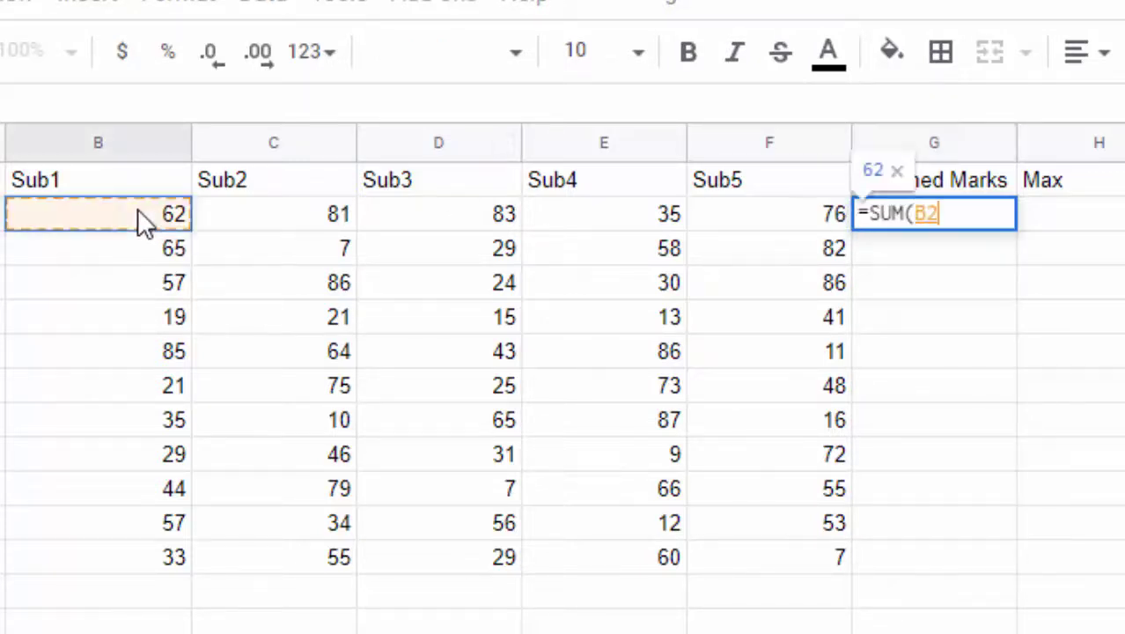
pyautogui.moveTo(137, 209); pyautogui.dragTo(754, 214)
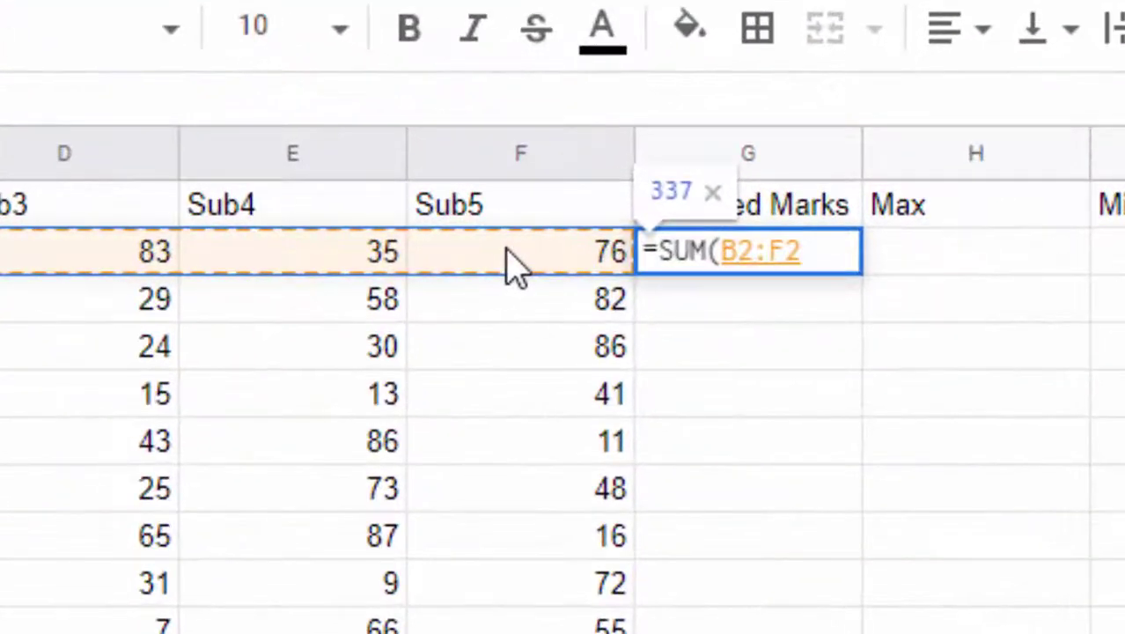
pyautogui.press('BackSpace')
pyautogui.press('BackSpace')
pyautogui.press('BackSpace')
pyautogui.press('BackSpace')
pyautogui.press('BackSpace')
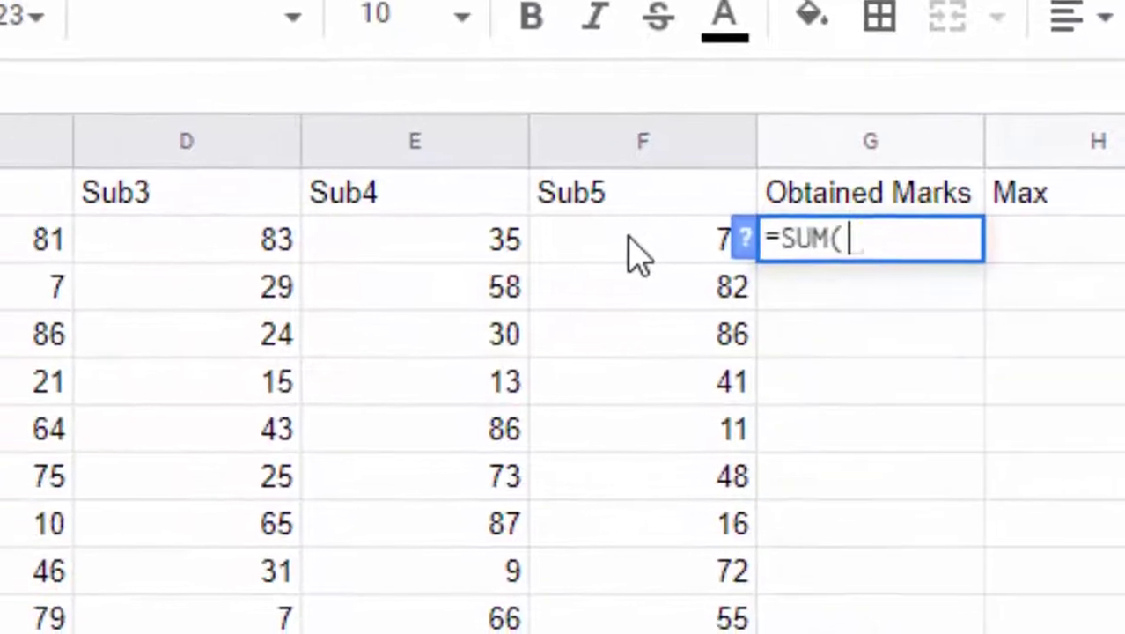
pyautogui.write('b2')
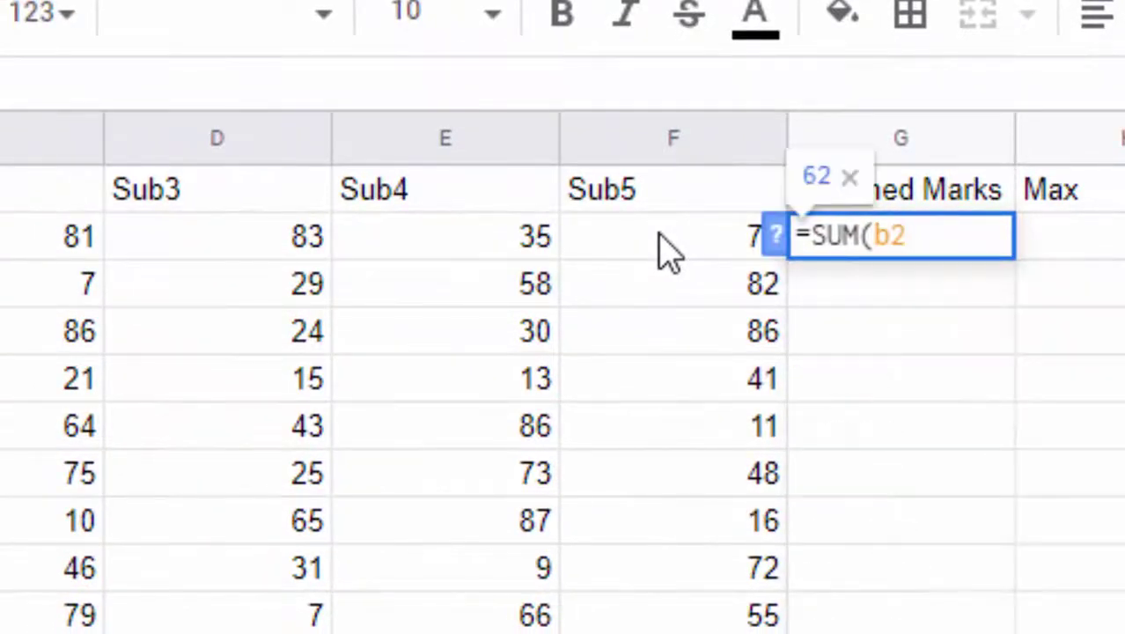
pyautogui.write(':f')
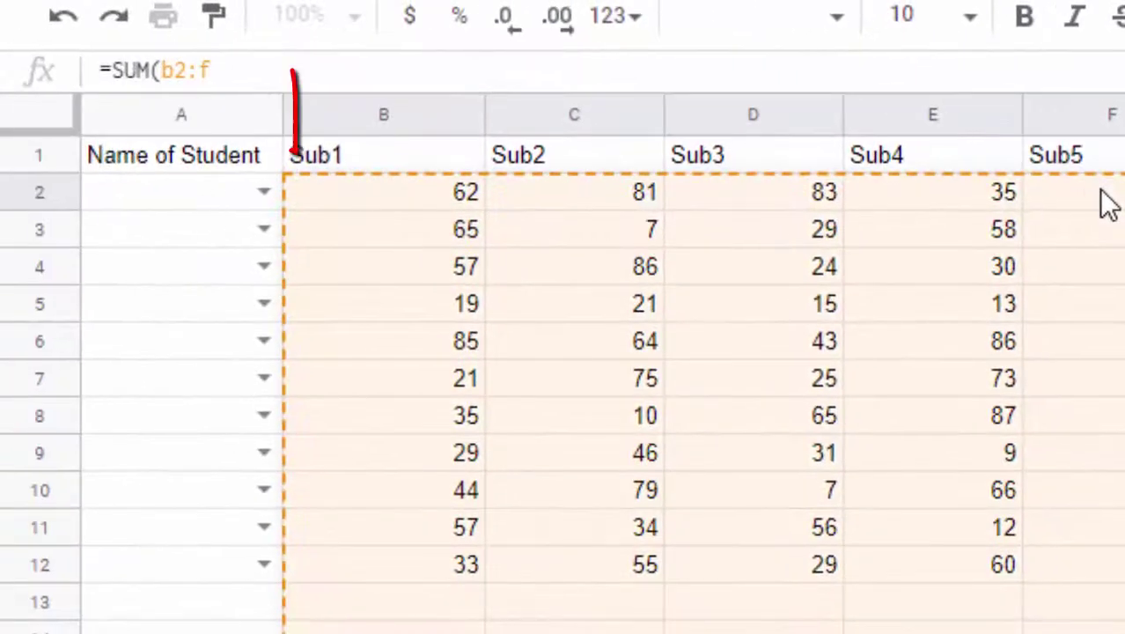
pyautogui.write('2)')
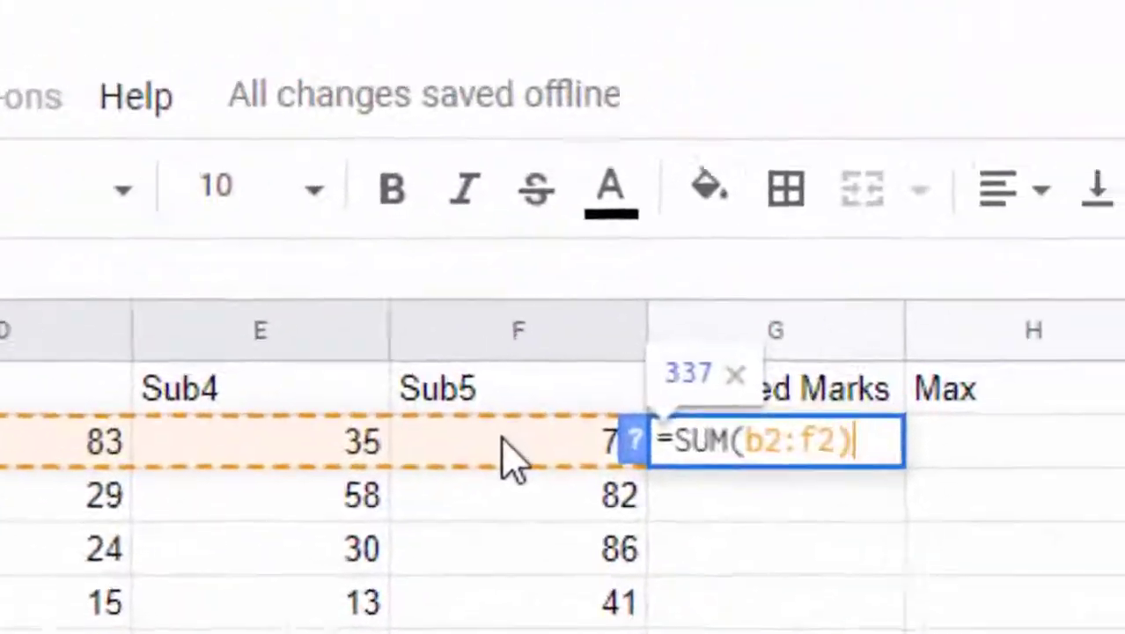
pyautogui.press('Return')
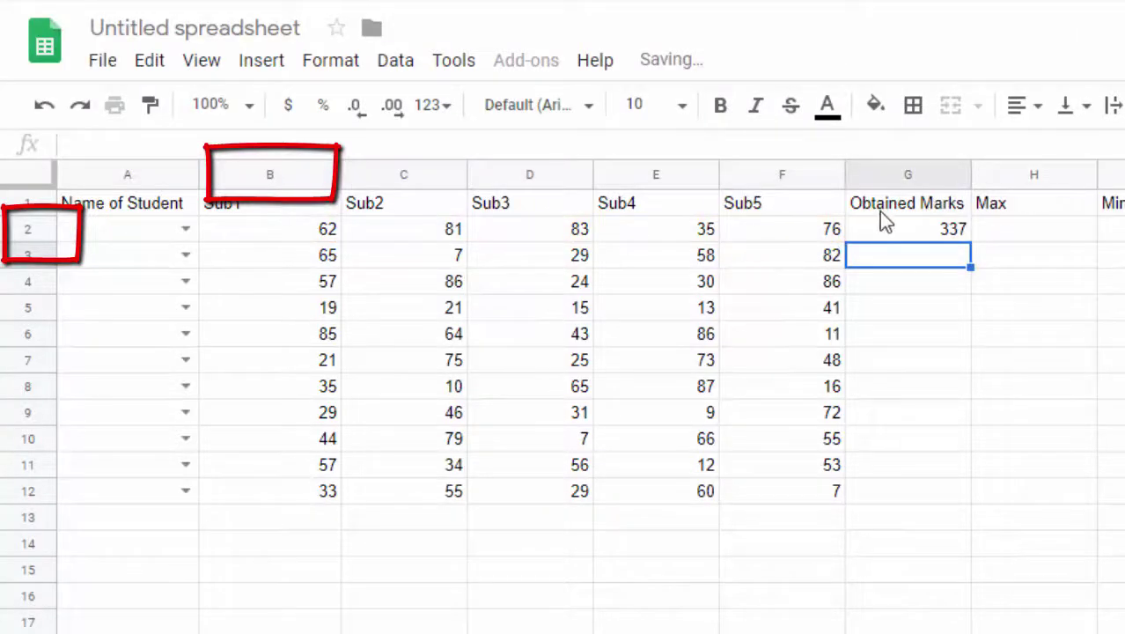
# Enter =MAX(B2:F2) in H2, giving a maximum of 83.
pyautogui.click(1000, 229)
pyautogui.write('=')
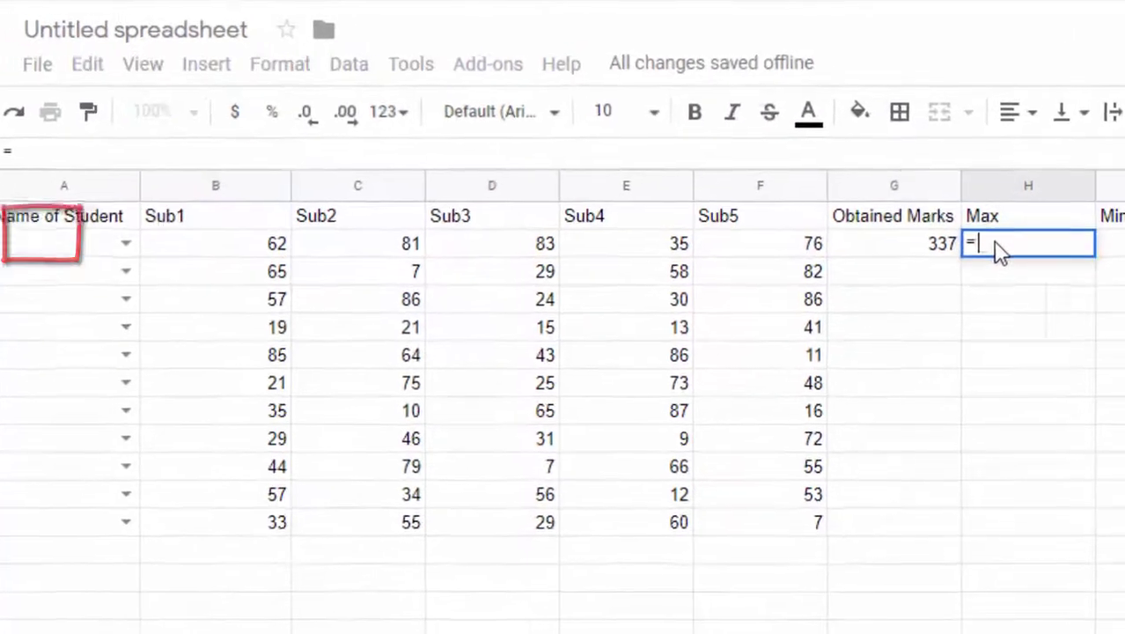
pyautogui.write('MAX(')
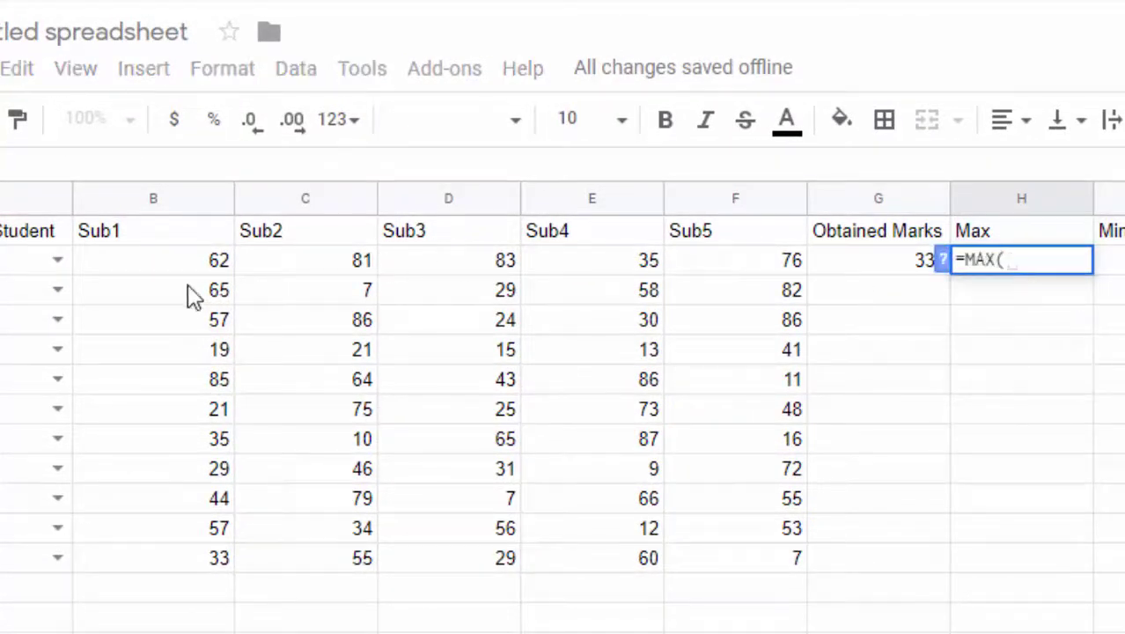
pyautogui.moveTo(194, 264); pyautogui.dragTo(723, 264)
pyautogui.write(')')
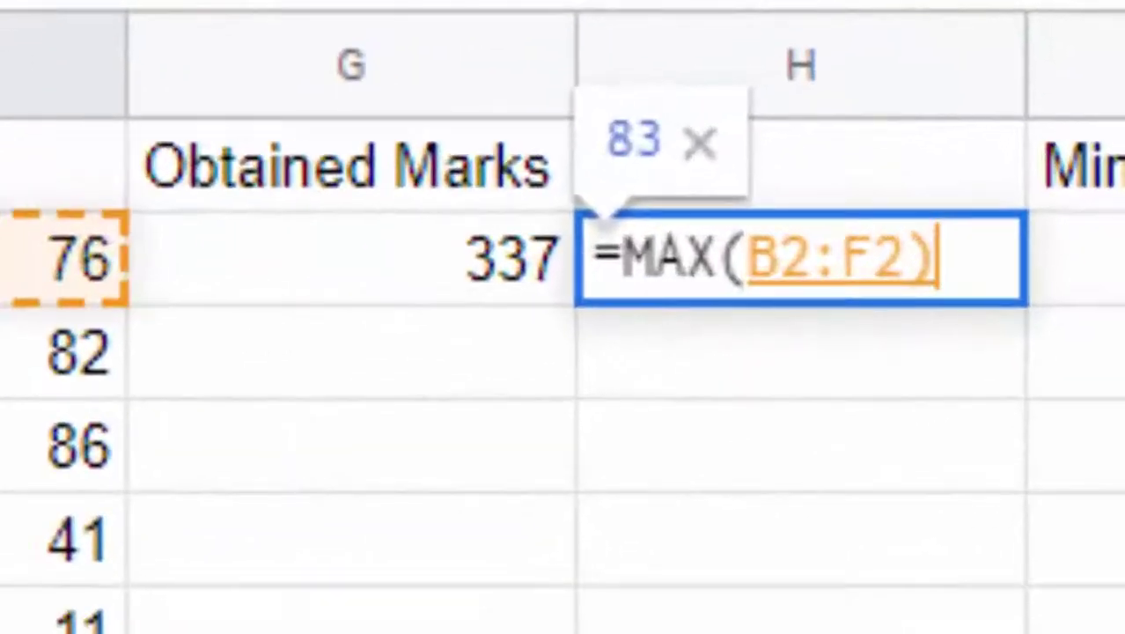
pyautogui.press('Return')
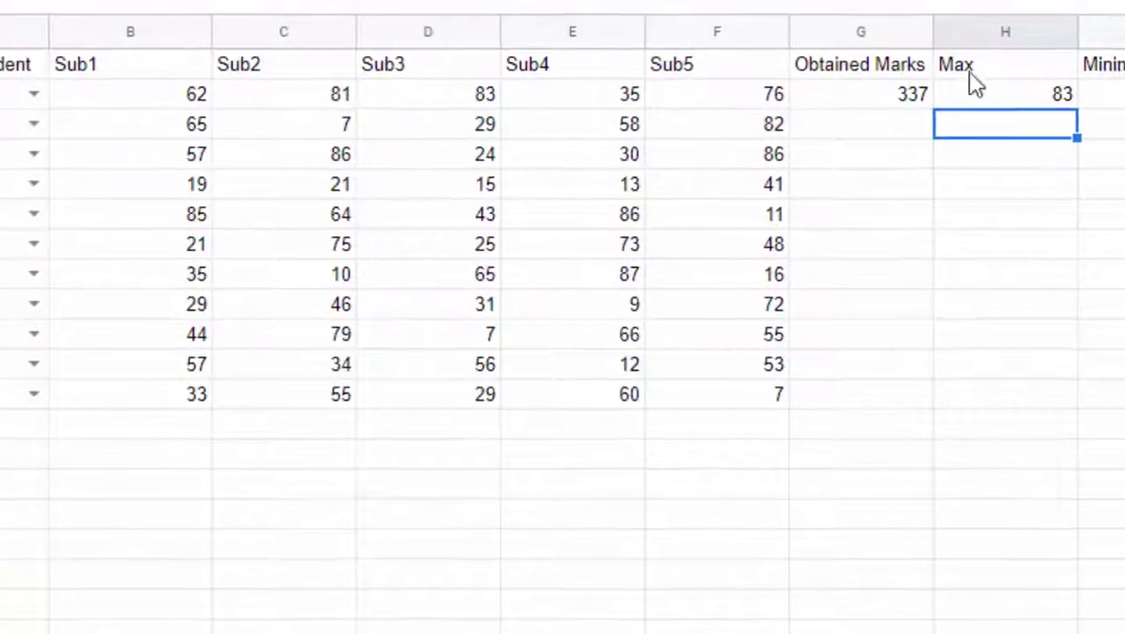
# Enter =MIN(B2:F2) in I2, giving a minimum of 35.
pyautogui.click(1100, 101)
pyautogui.write('=')
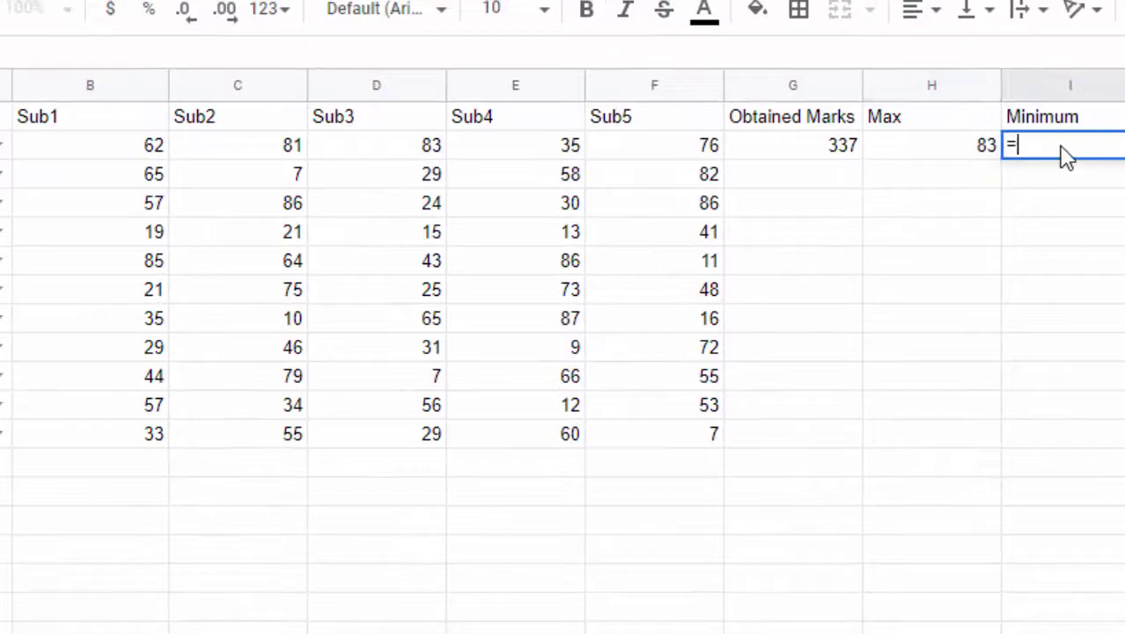
pyautogui.write('min(')
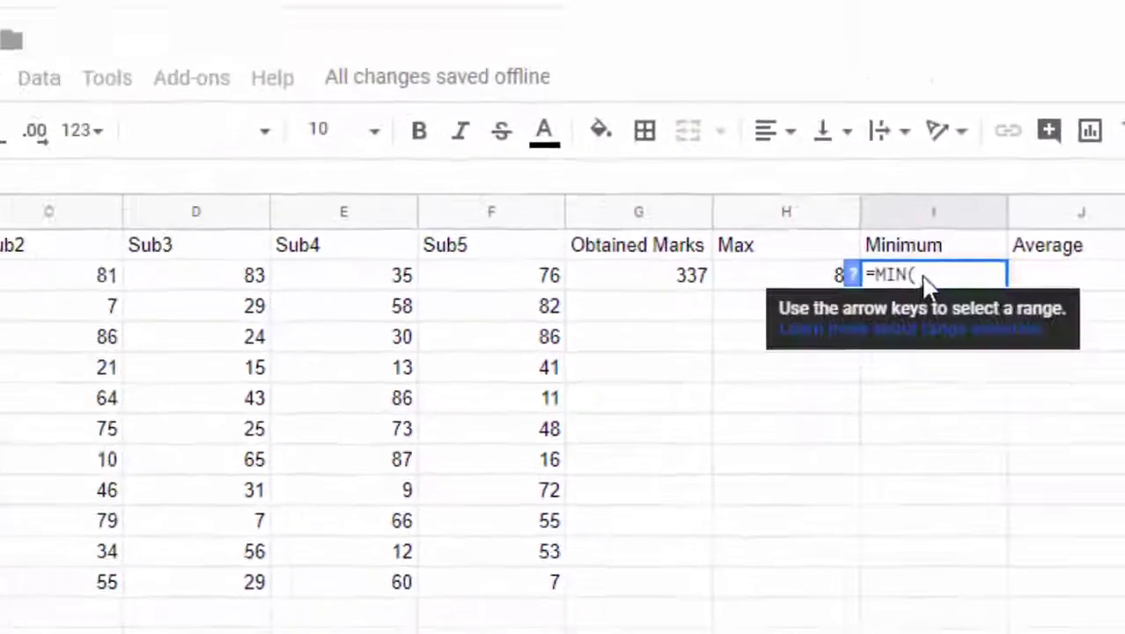
pyautogui.moveTo(65, 278); pyautogui.dragTo(581, 280)
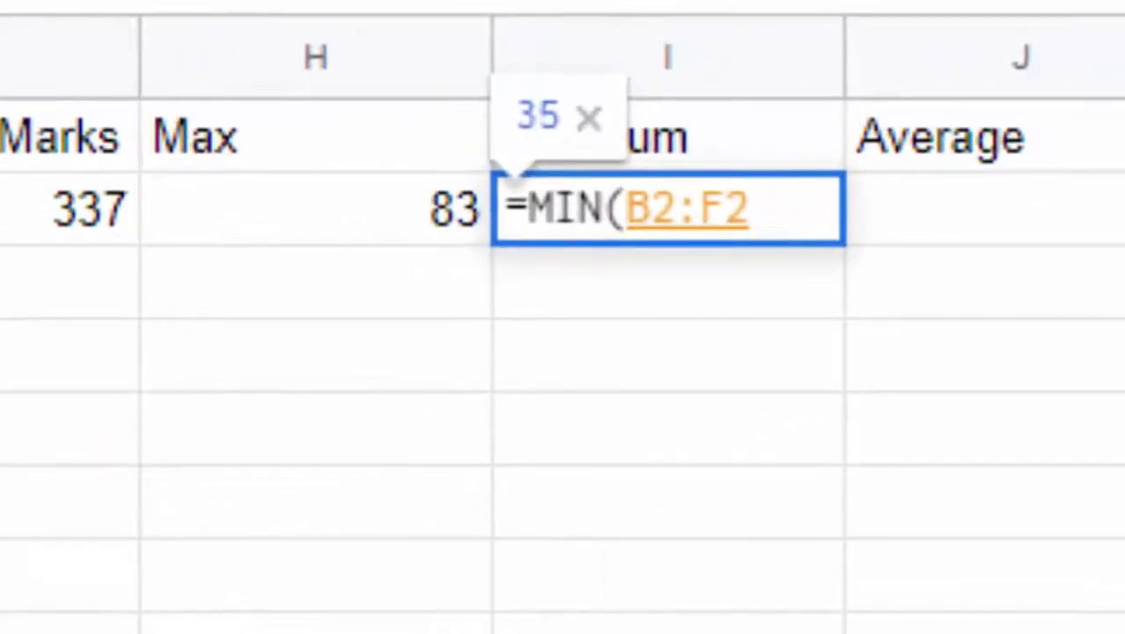
pyautogui.write(')')
pyautogui.press('Return')
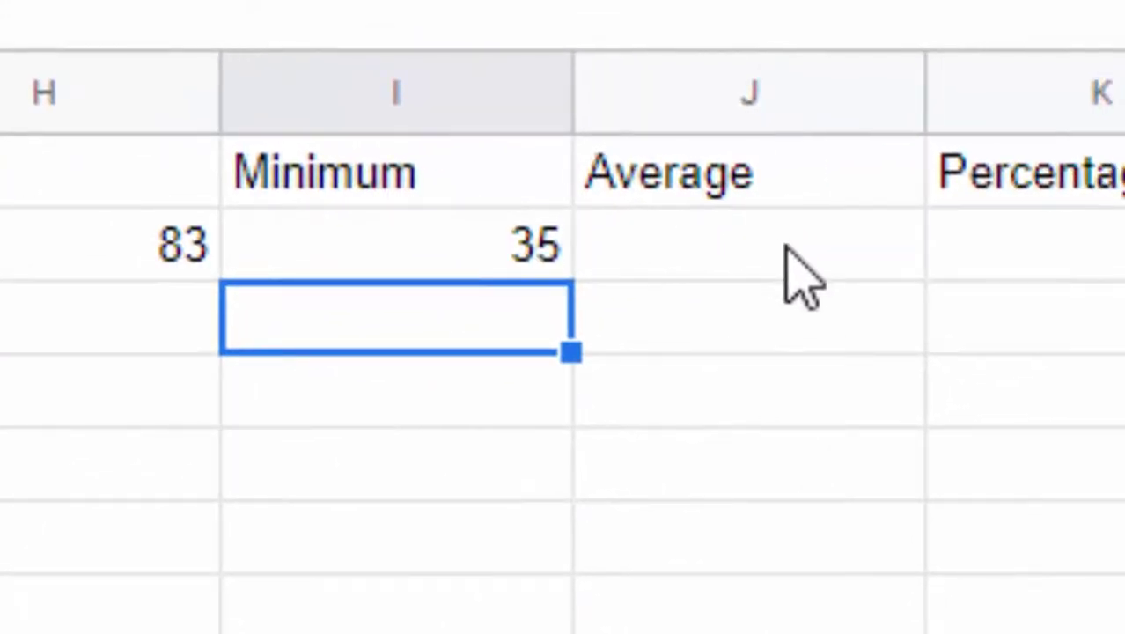
# Accept the suggested =AVERAGE(B2:F2) in J2, giving 67.4.
pyautogui.click(706, 251)
pyautogui.write('=')
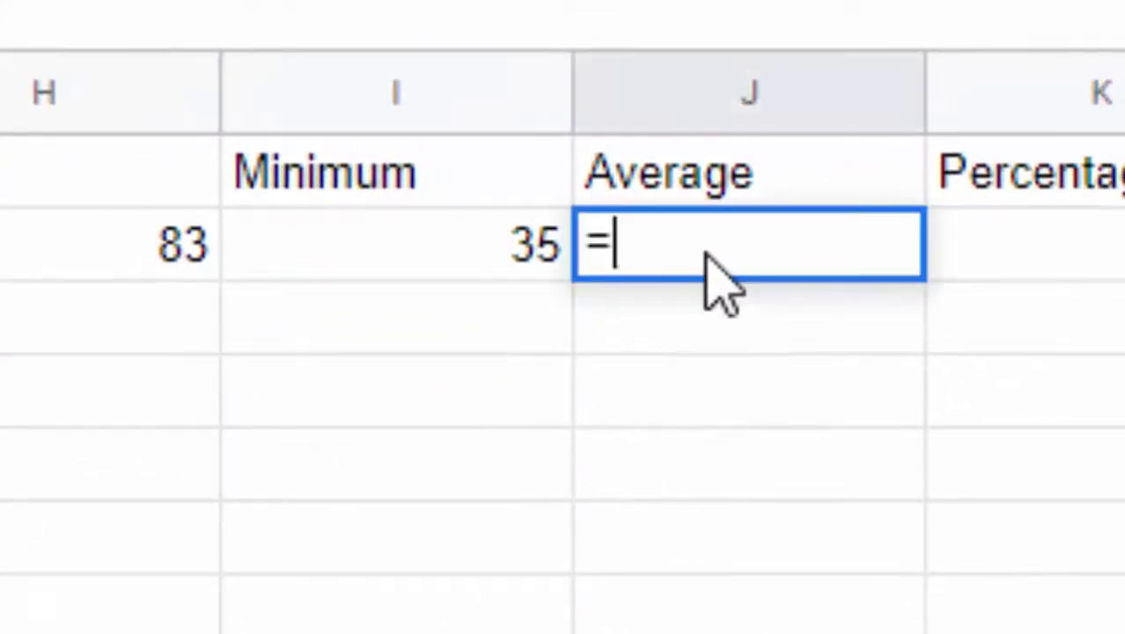
pyautogui.write('aver')
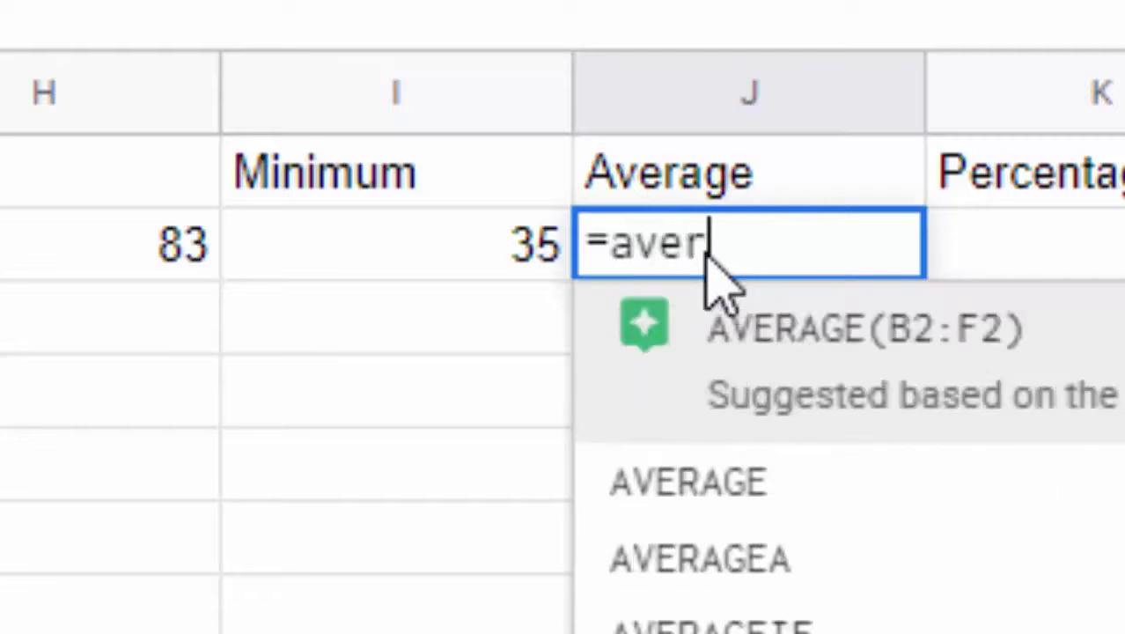
pyautogui.write('age')
pyautogui.press('Tab')
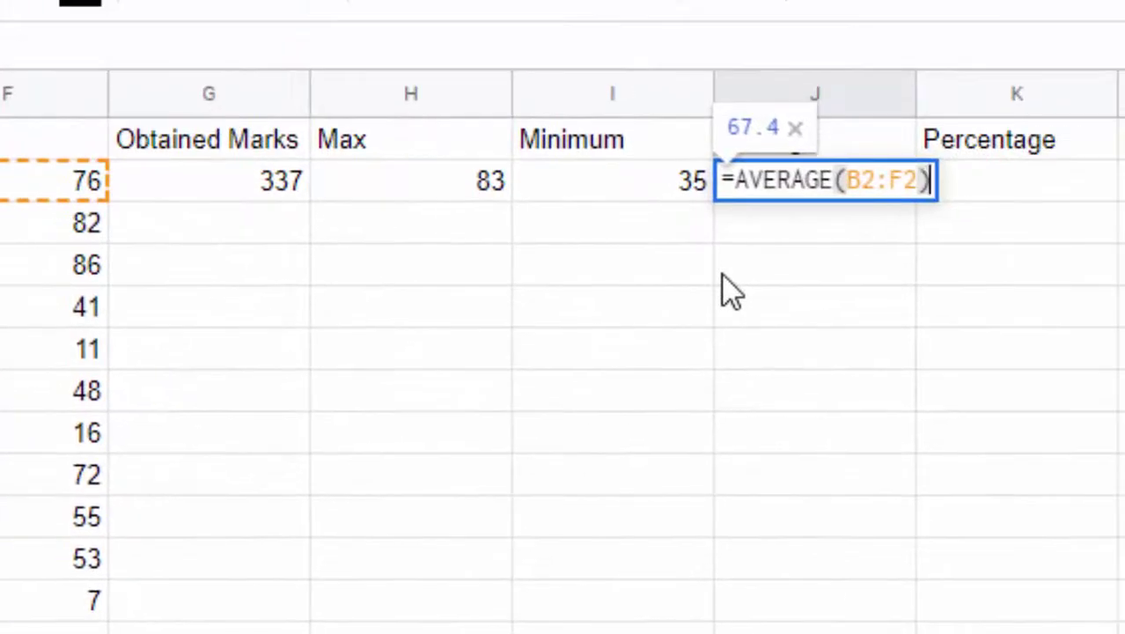
pyautogui.press('Return')
# Enter =G2*100/500 in K2 for a 67.4 percentage, then begin an IF formula in L2.
pyautogui.click(979, 188)
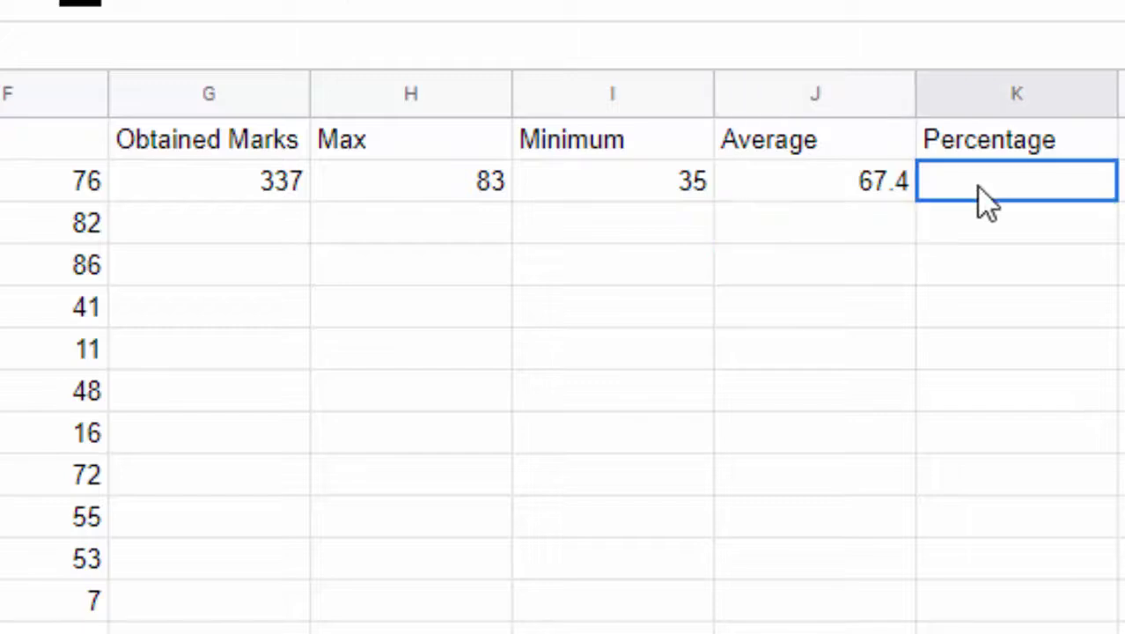
pyautogui.write('=')
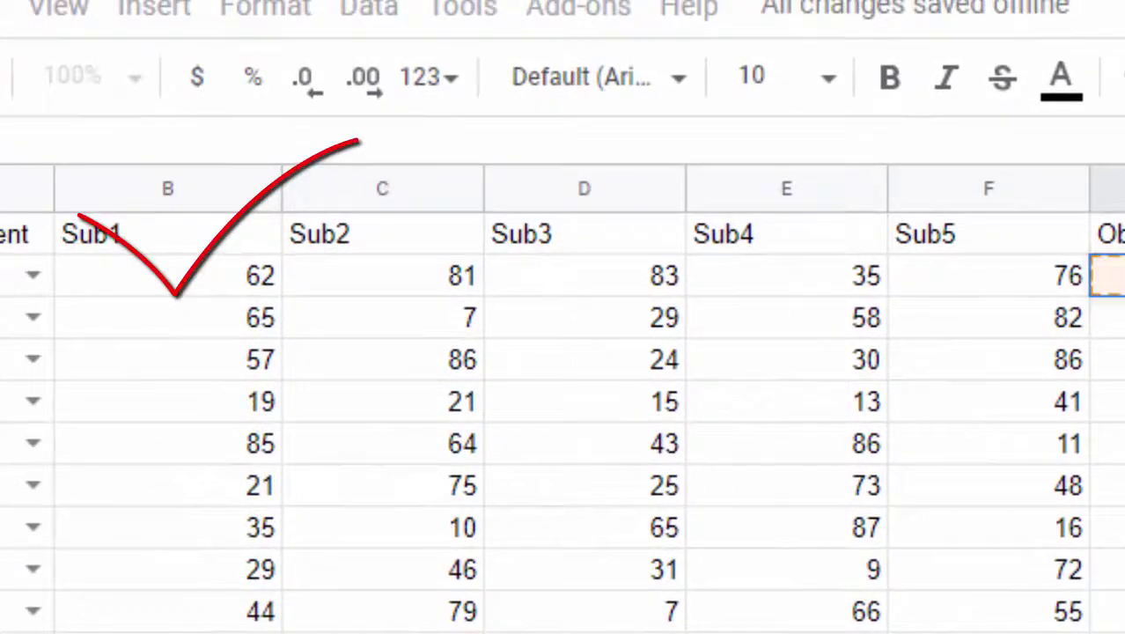
pyautogui.write('*')
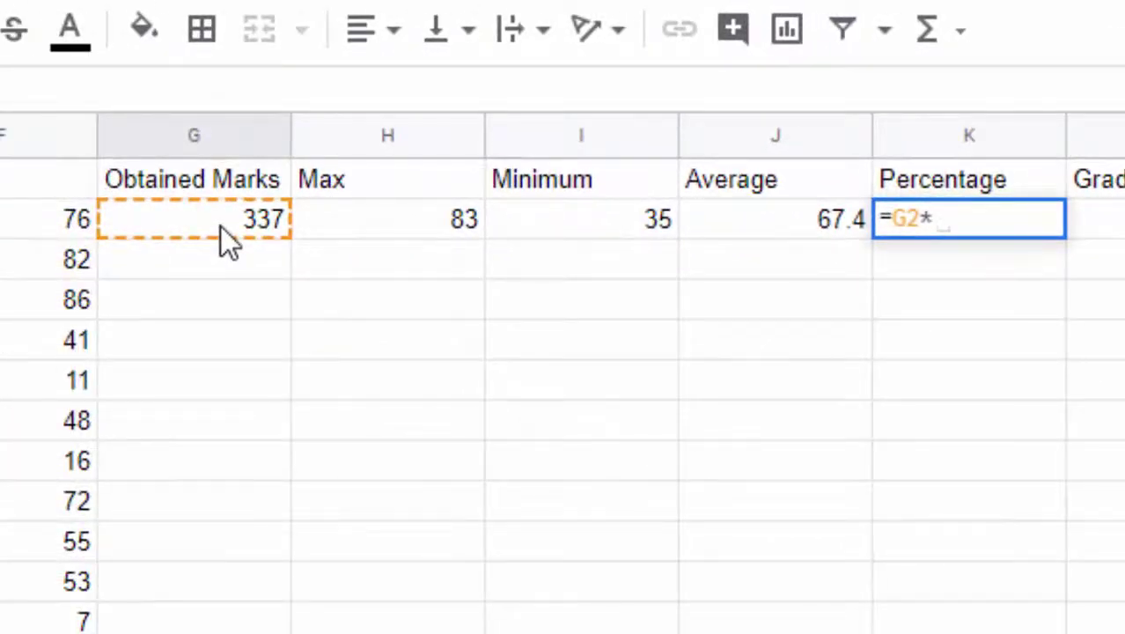
pyautogui.write('100/')
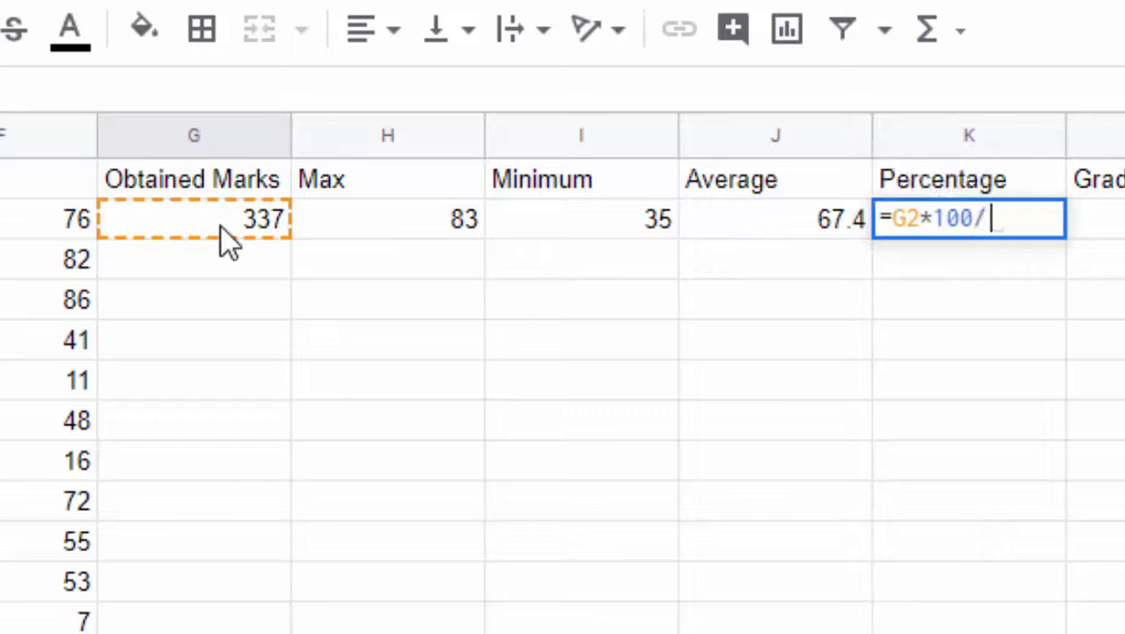
pyautogui.write('500')
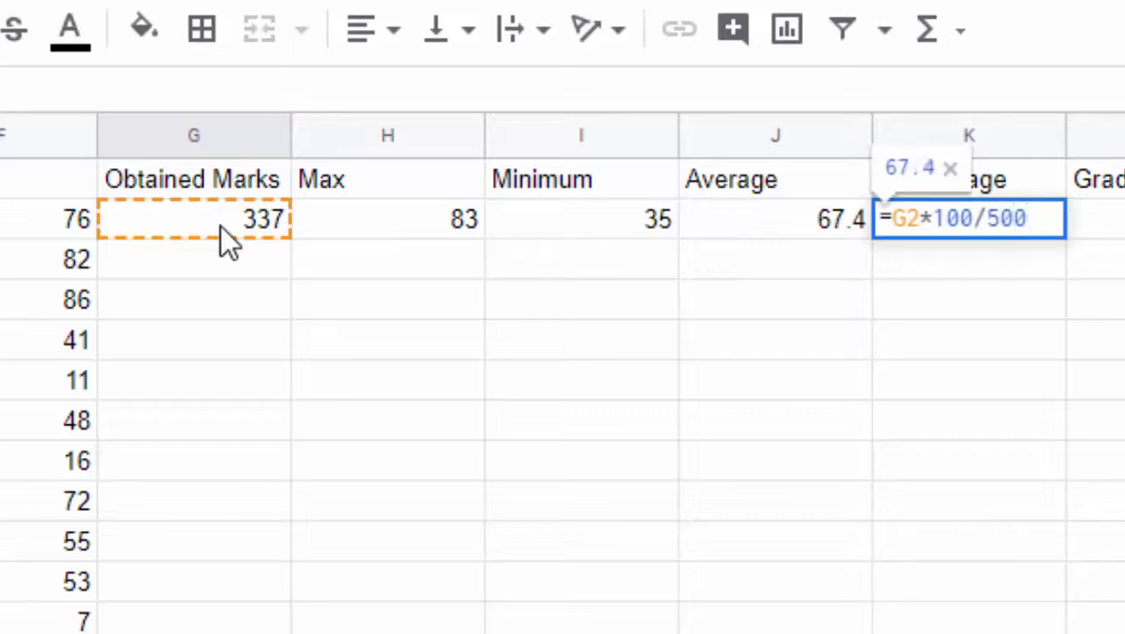
pyautogui.press('Return')
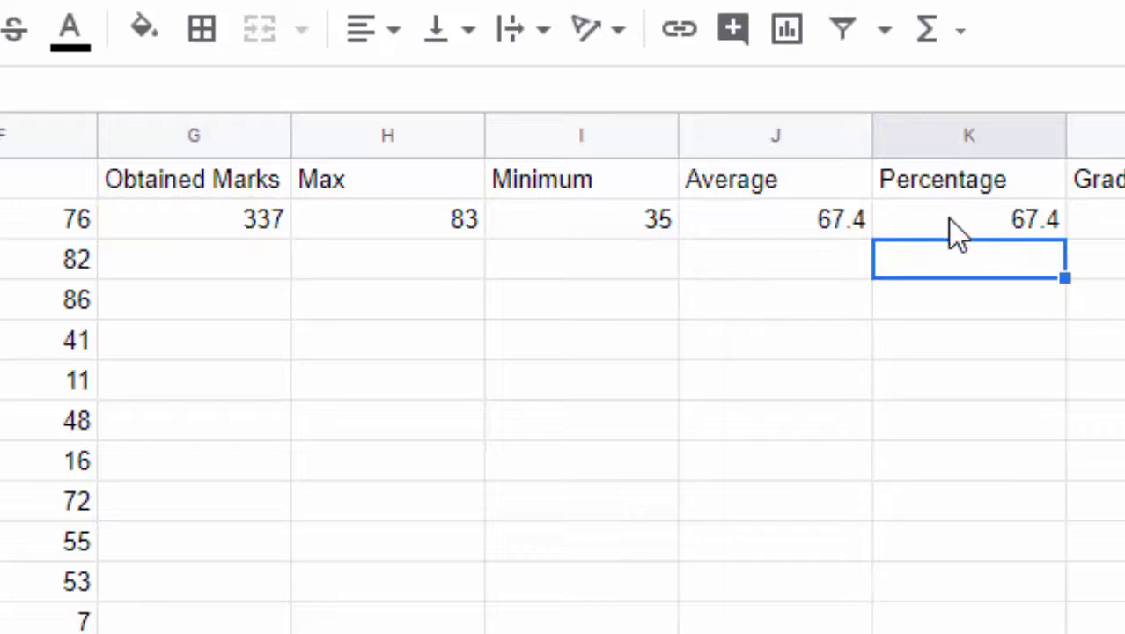
pyautogui.click(939, 296)
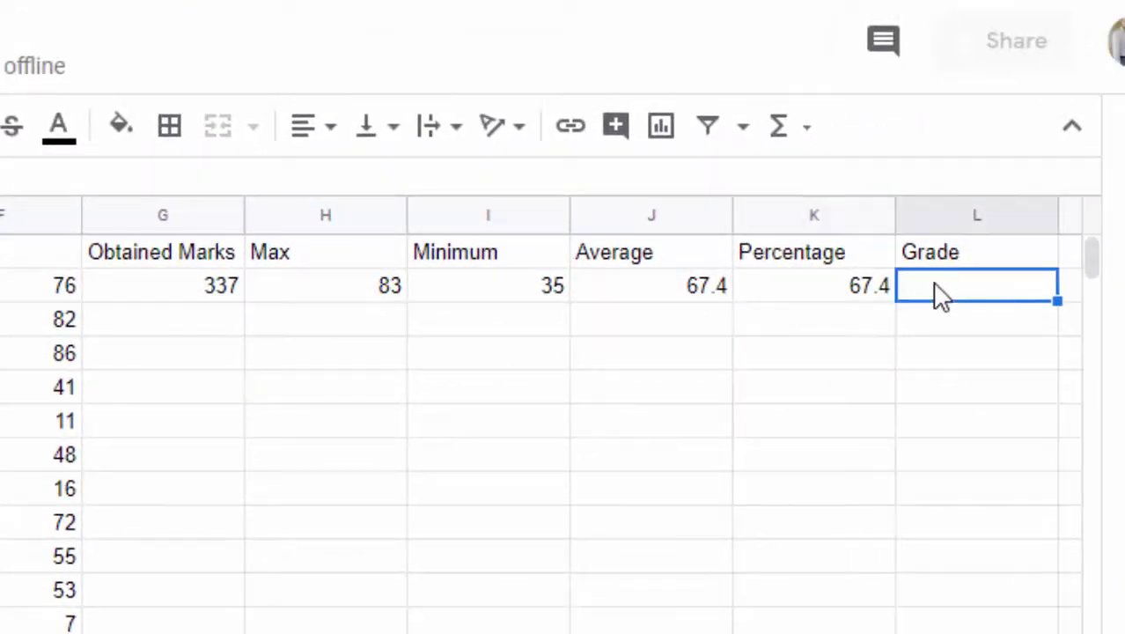
pyautogui.write('=')
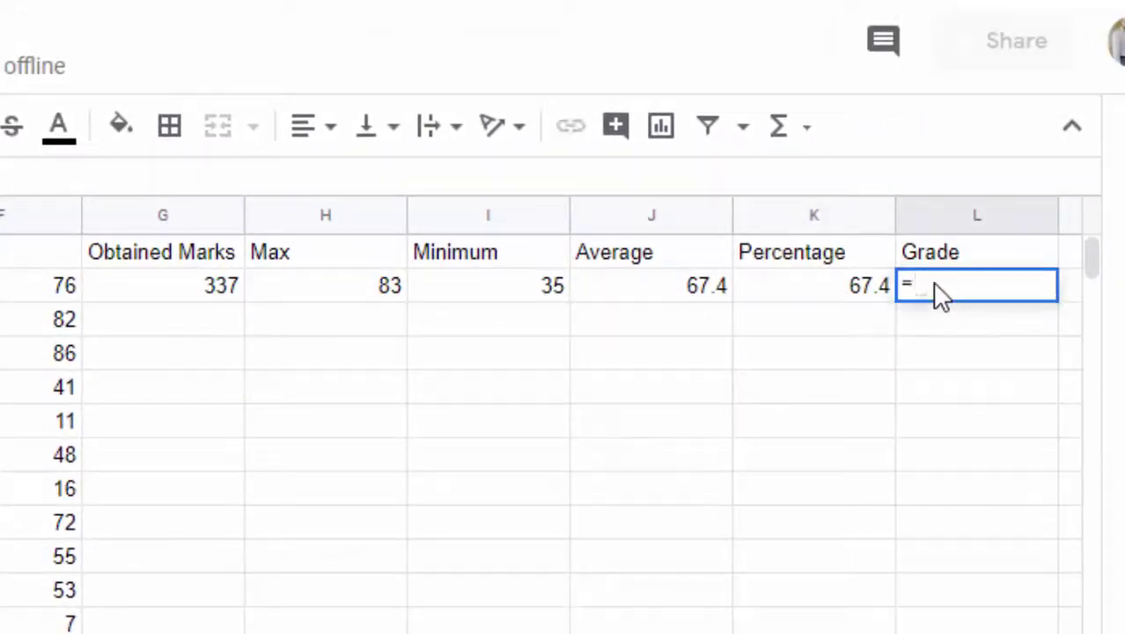
pyautogui.write('if(')
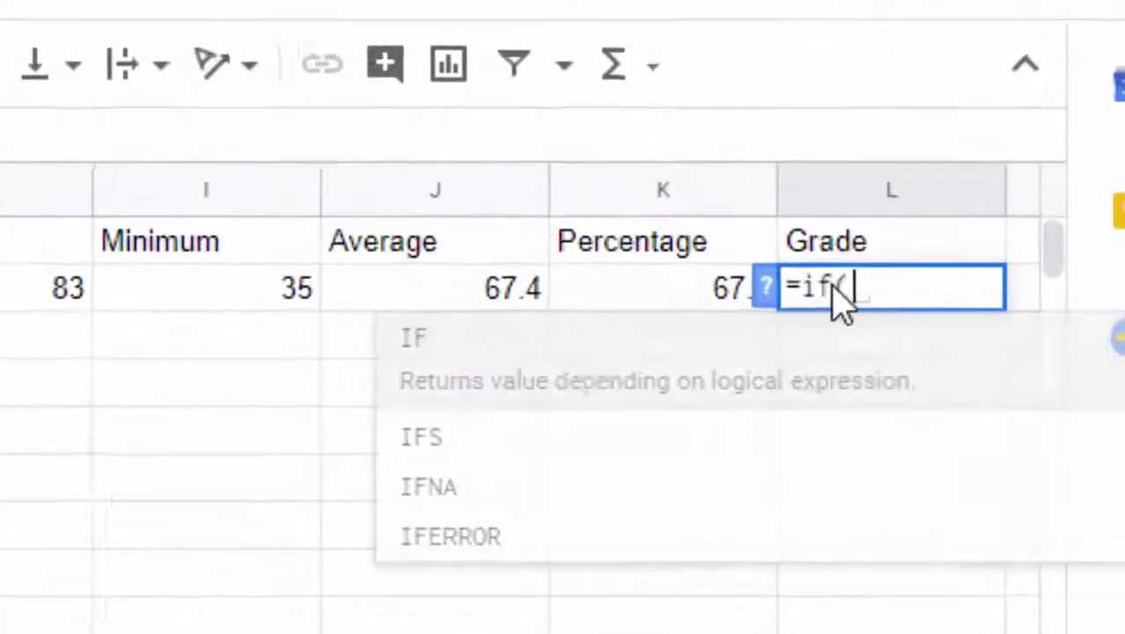
# Type nested IF conditions on J2 in L2: >=85 gives S, >=75 A, >=65 B.
pyautogui.click(439, 297)
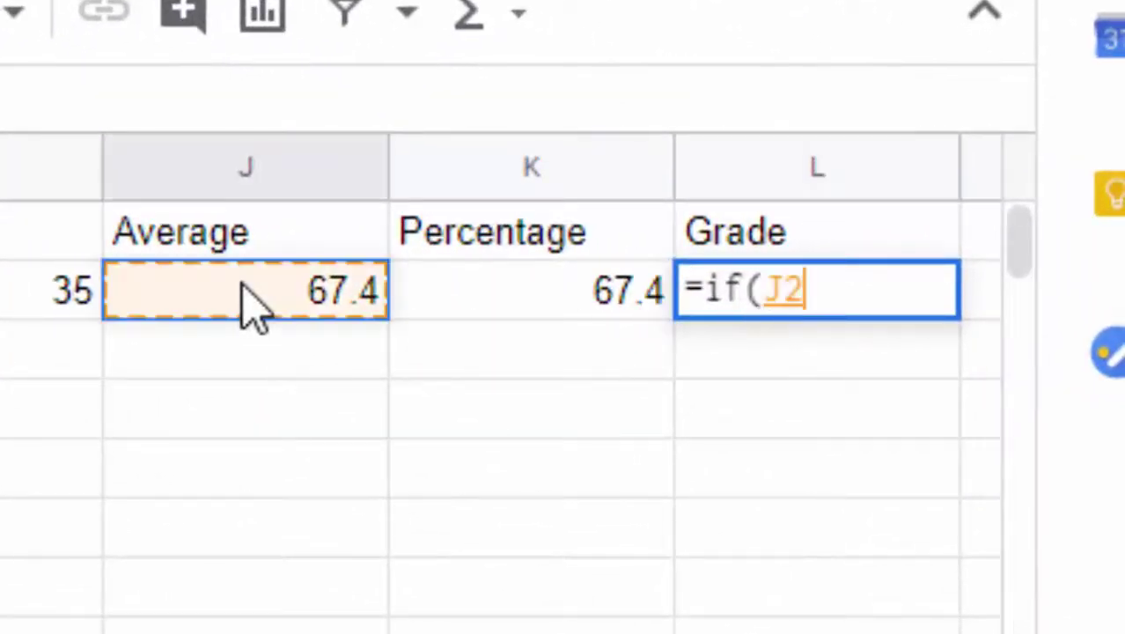
pyautogui.write('>=')
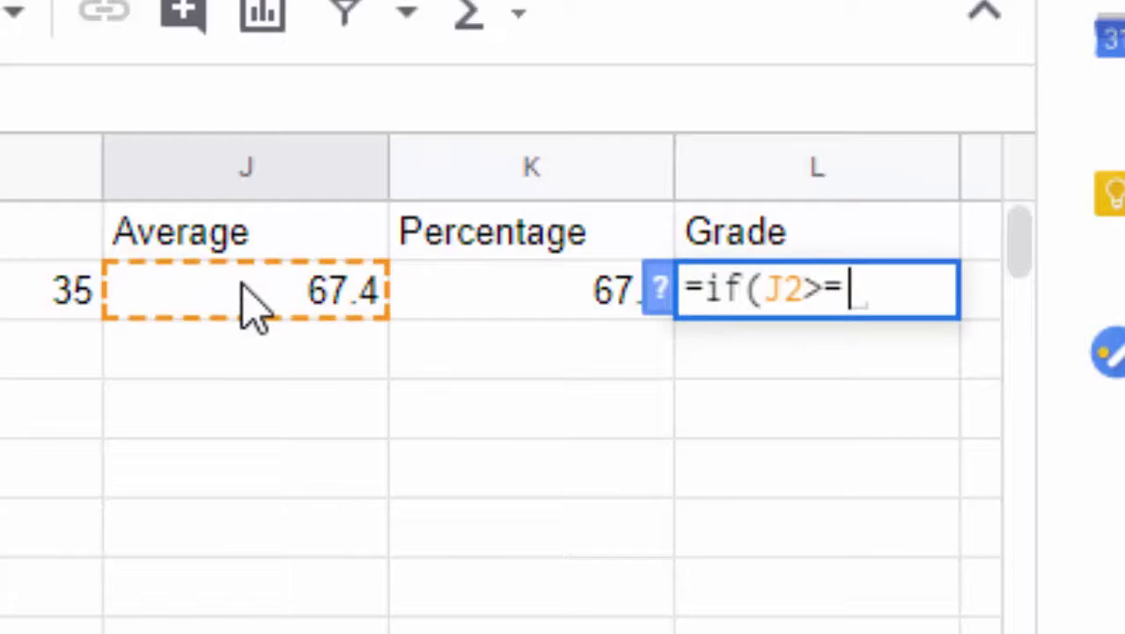
pyautogui.write('85,')
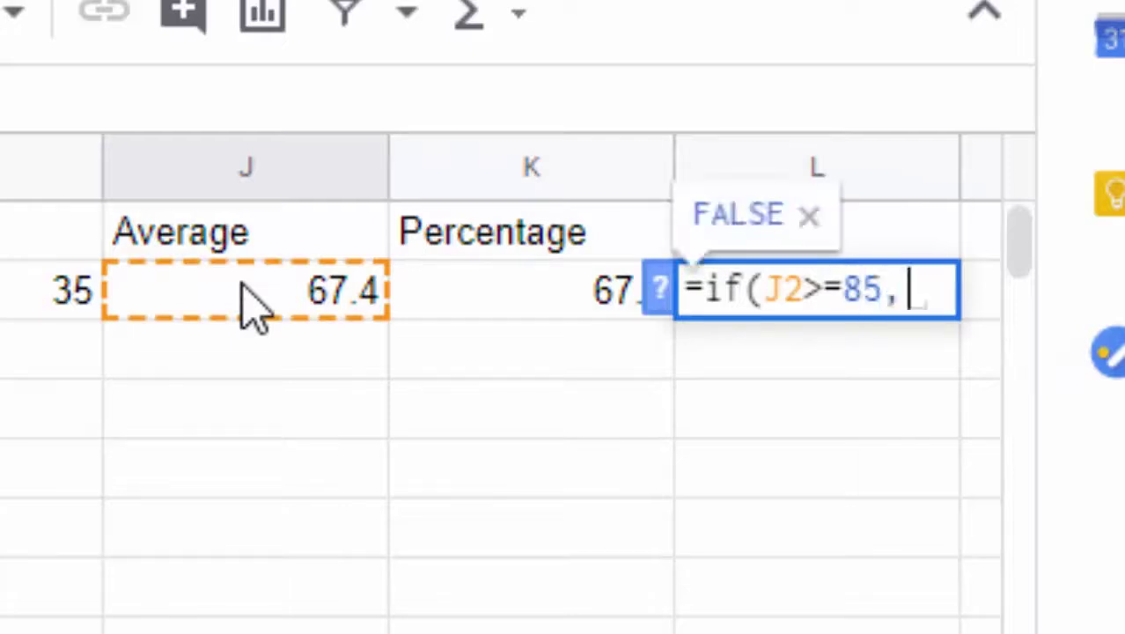
pyautogui.write('"')
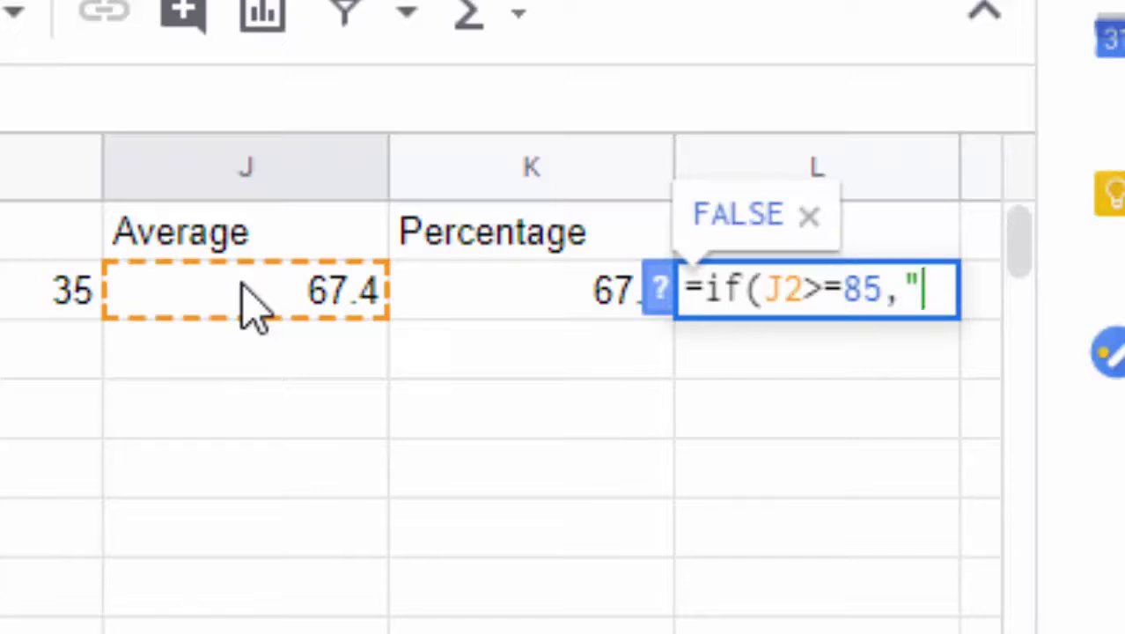
pyautogui.write('S",i')
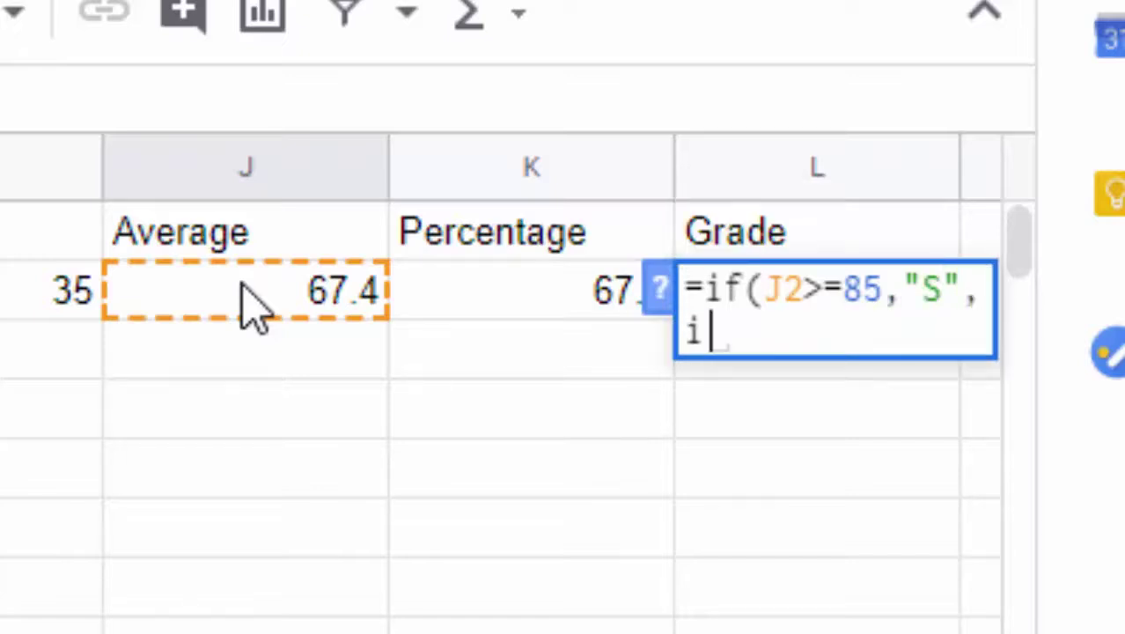
pyautogui.write('f(')
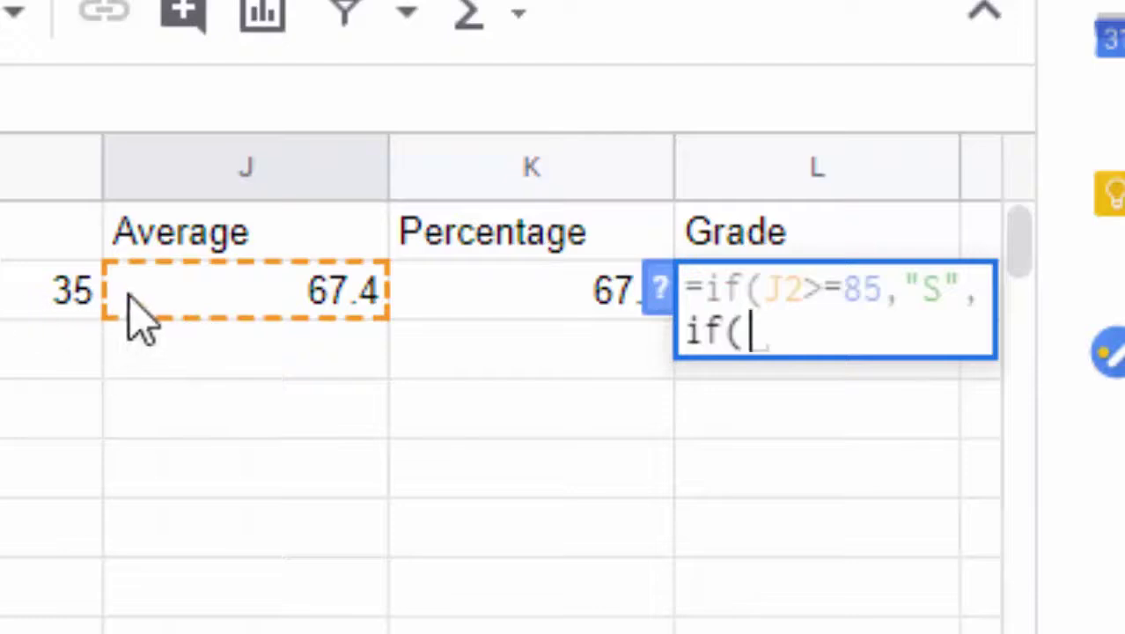
pyautogui.click(199, 297)
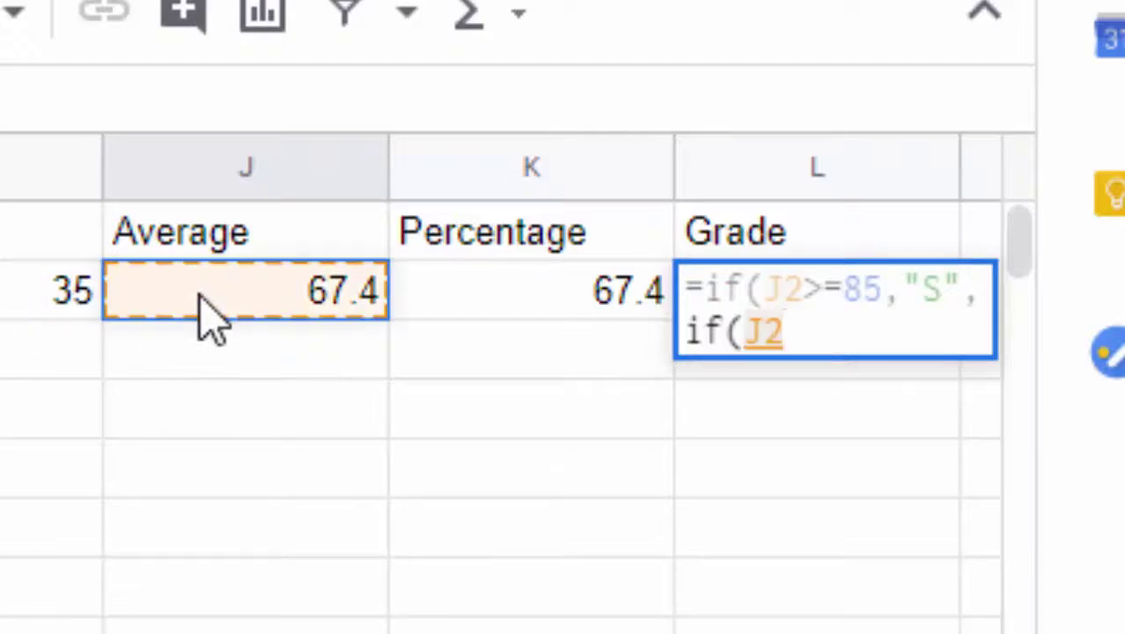
pyautogui.write('>=')
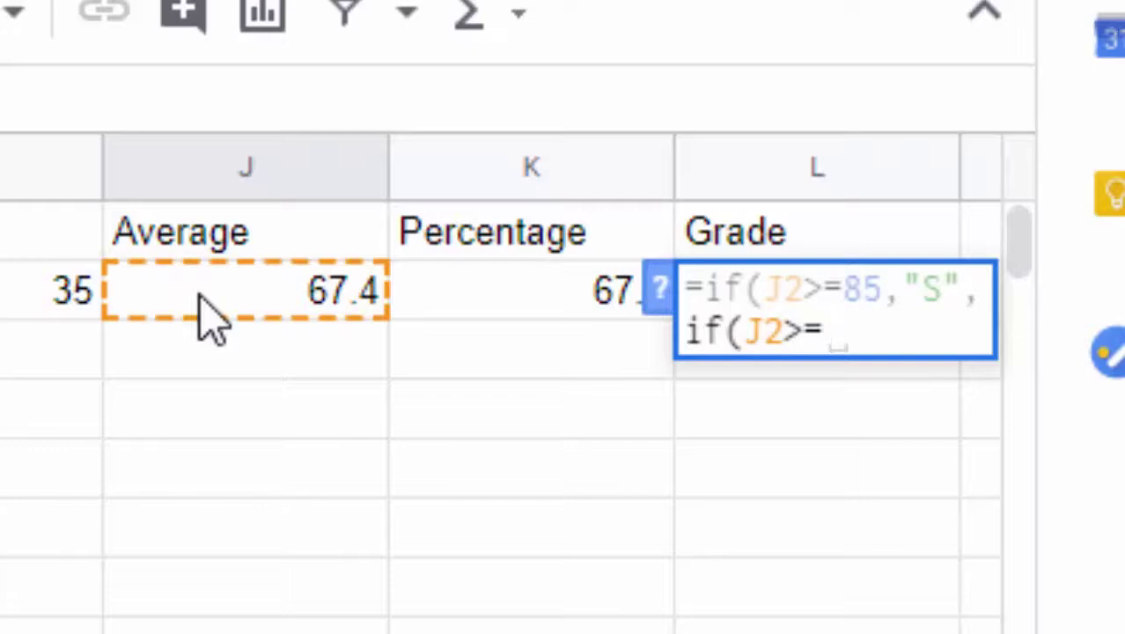
pyautogui.write('75,"')
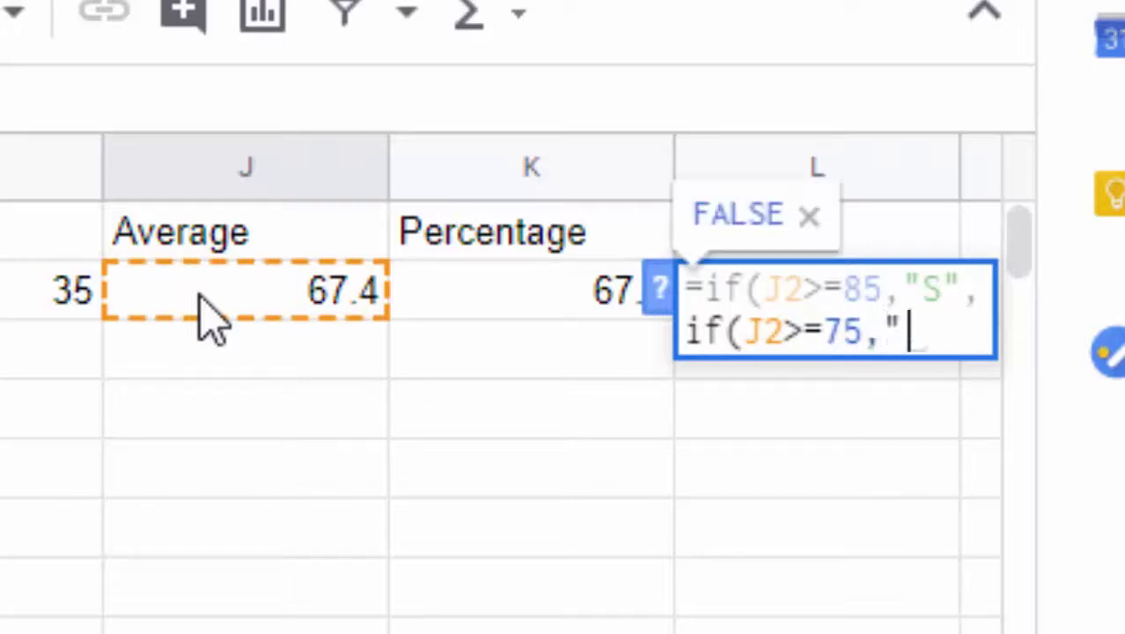
pyautogui.write('A",')
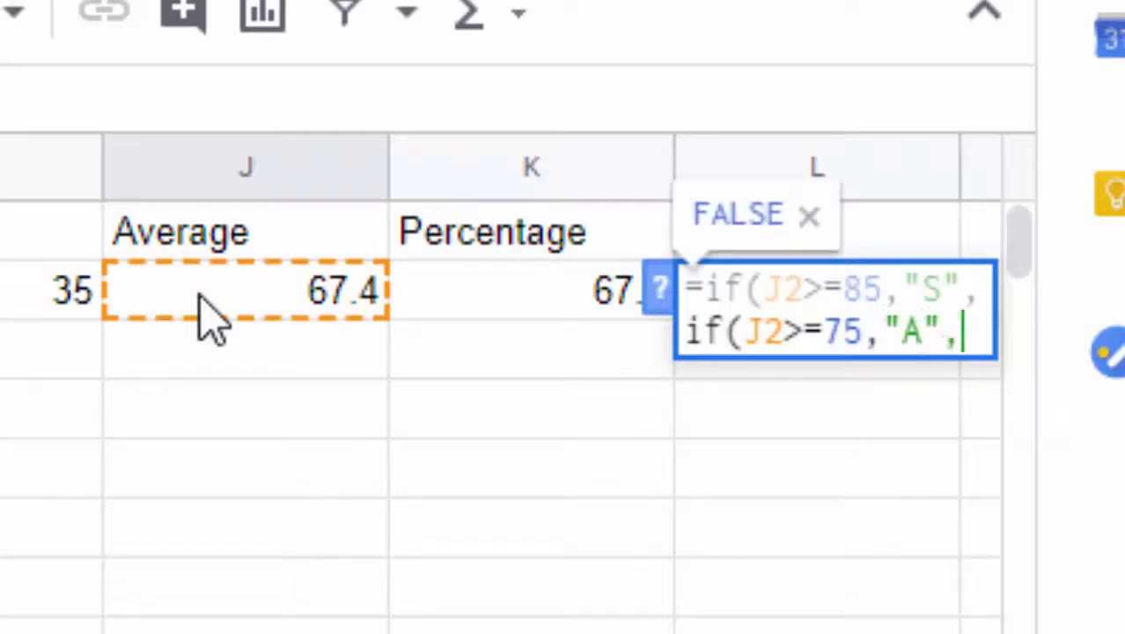
pyautogui.write('if(')
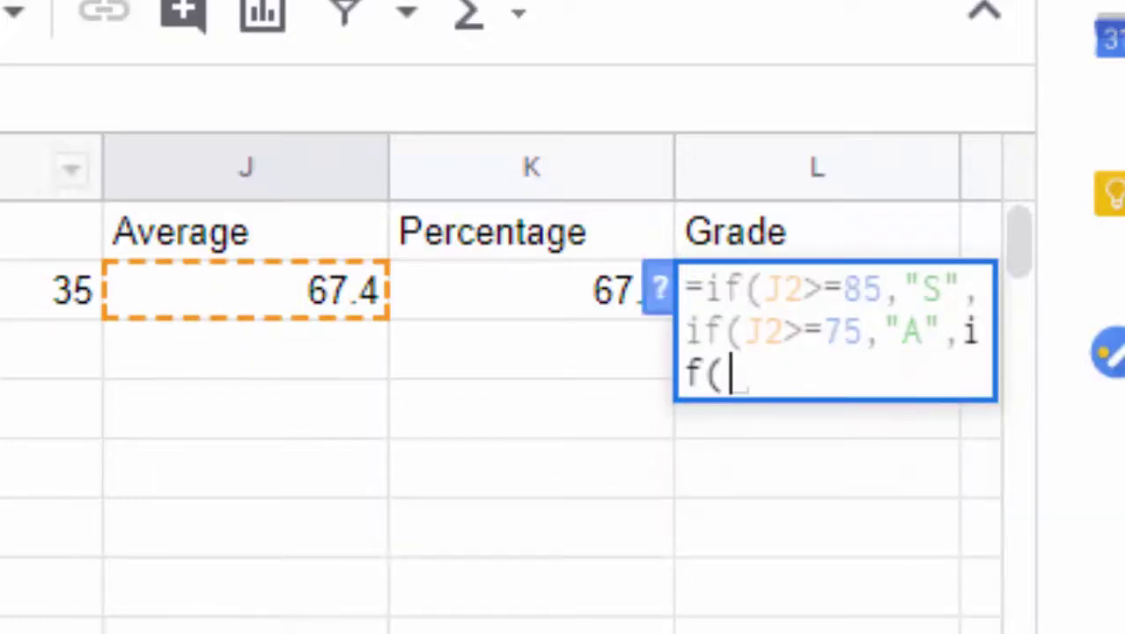
pyautogui.click(220, 322)
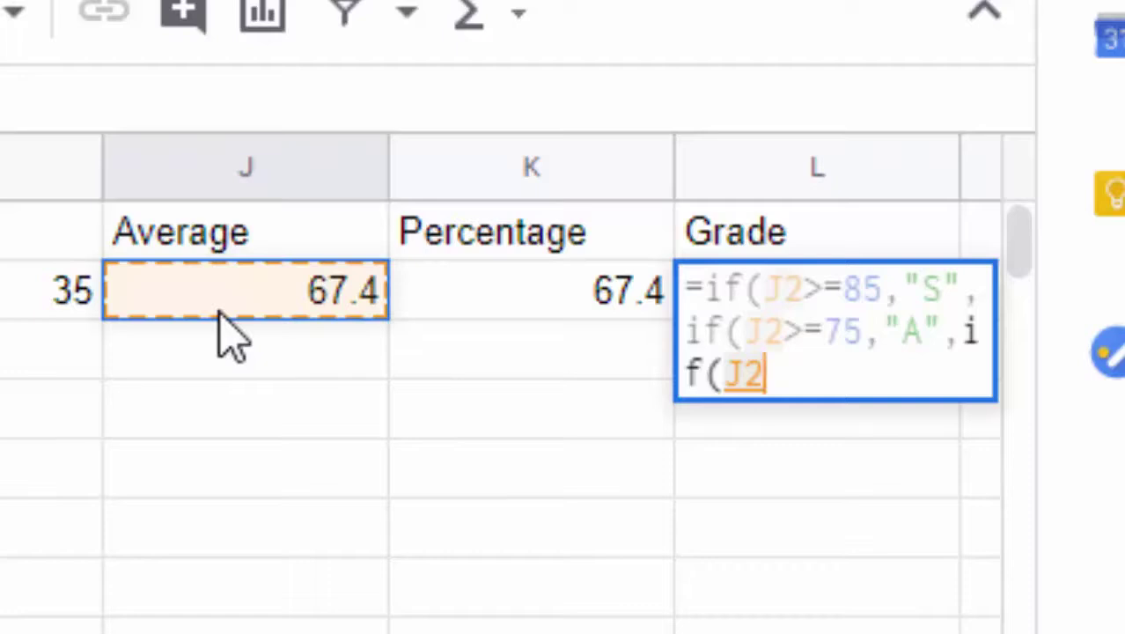
pyautogui.write('>=6')
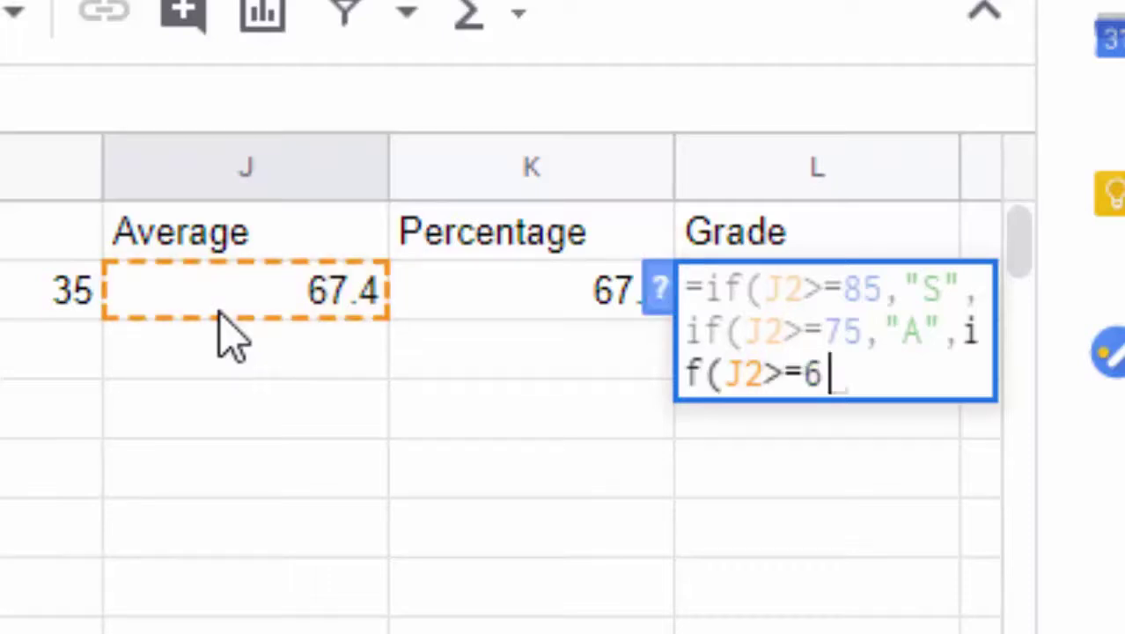
pyautogui.write('5,"')
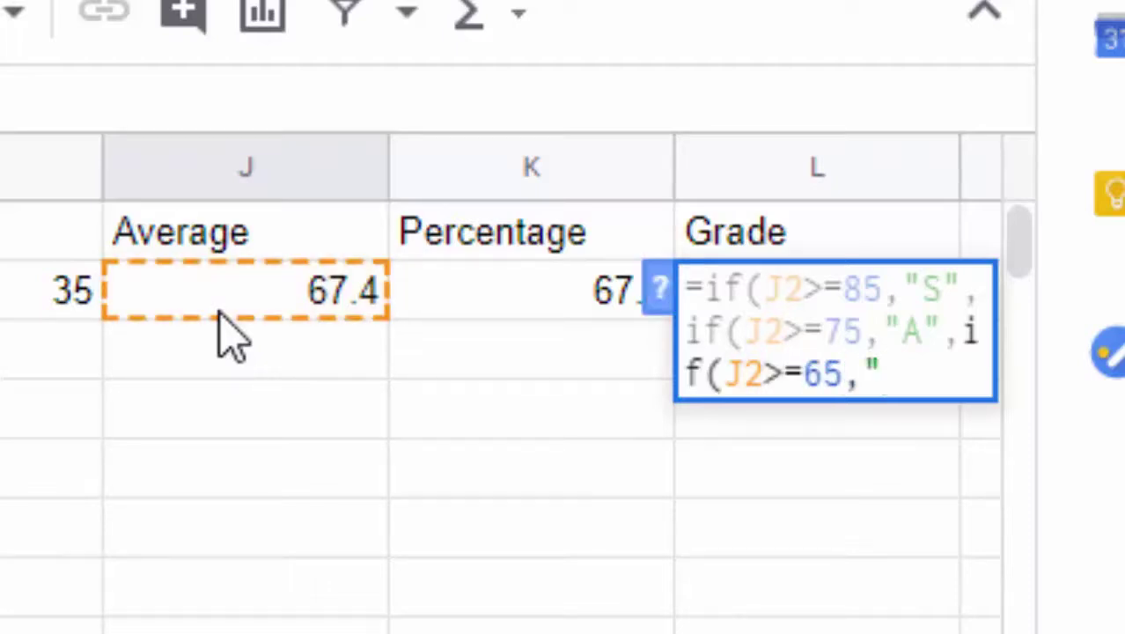
pyautogui.write('B",')
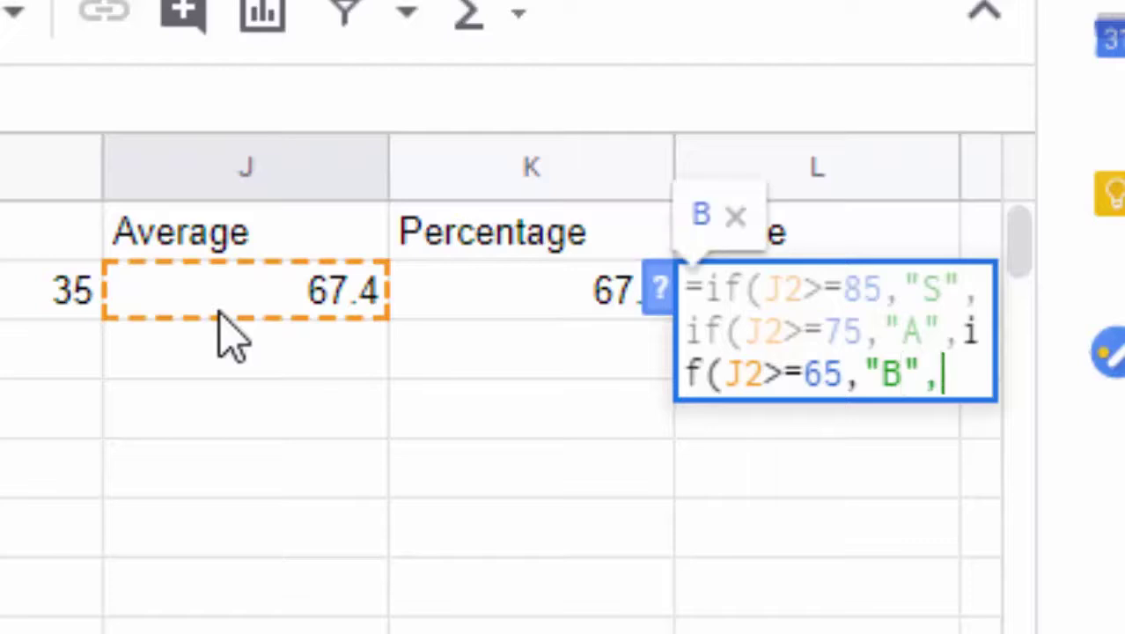
pyautogui.write('if(')
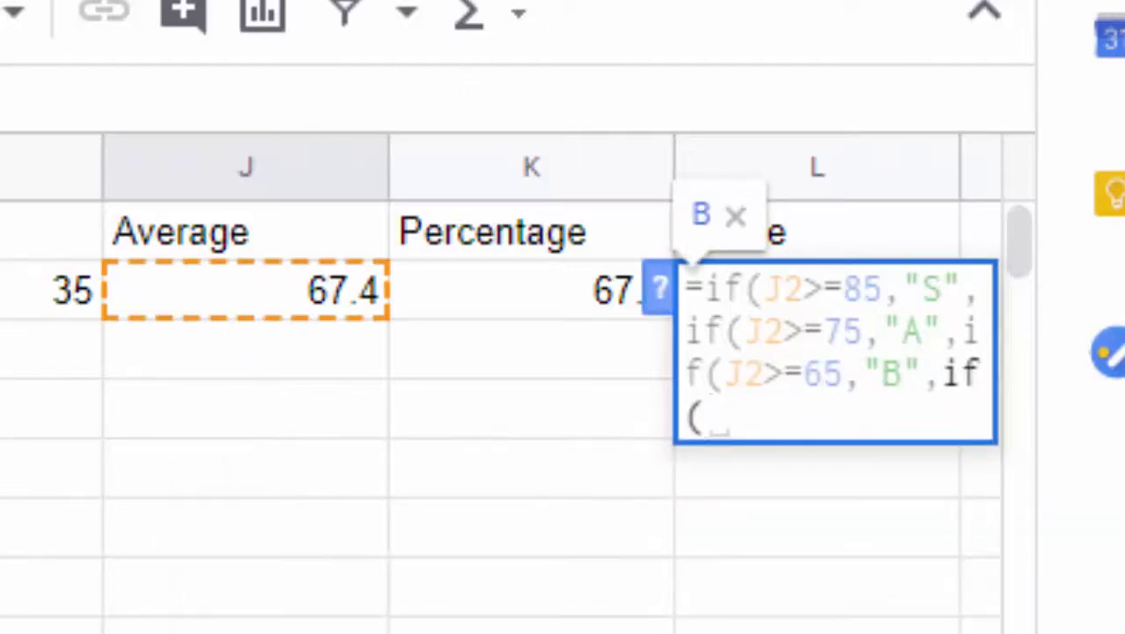
# Add a "C" branch for J2>=55 to the L2 grade formula, fixing the threshold from 65 to 55.
pyautogui.click(361, 313)
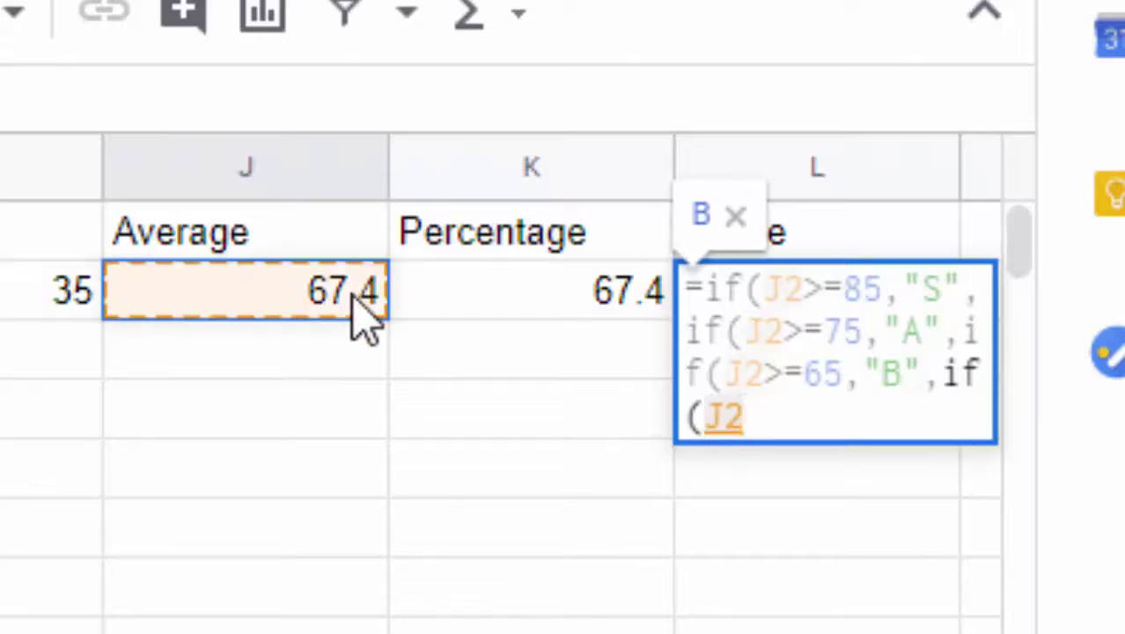
pyautogui.write('>=')
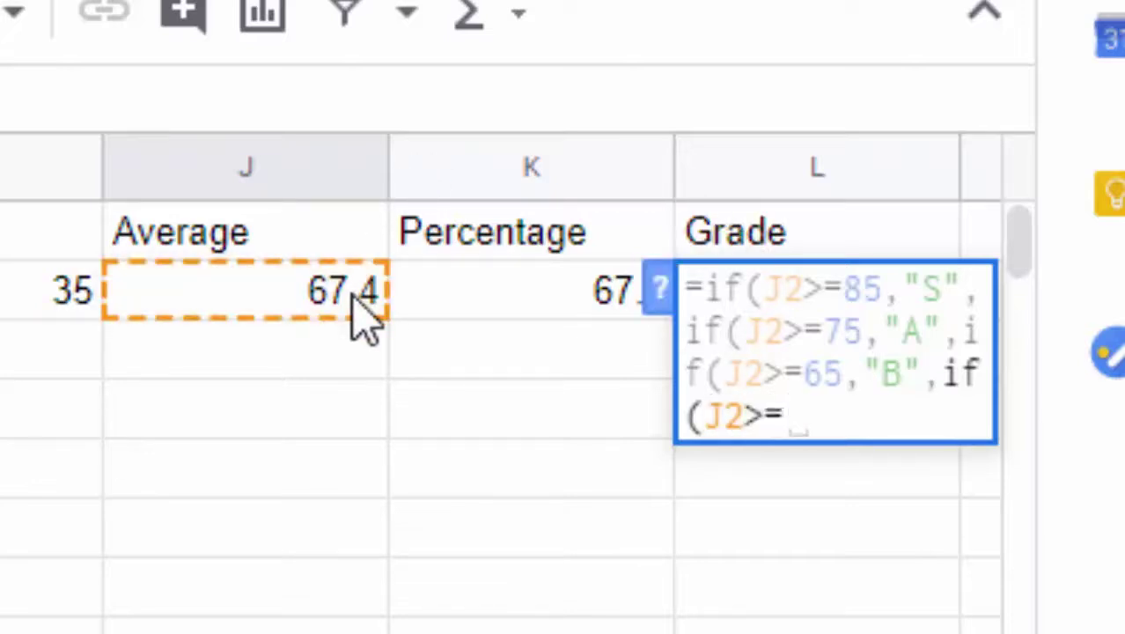
pyautogui.write('65')
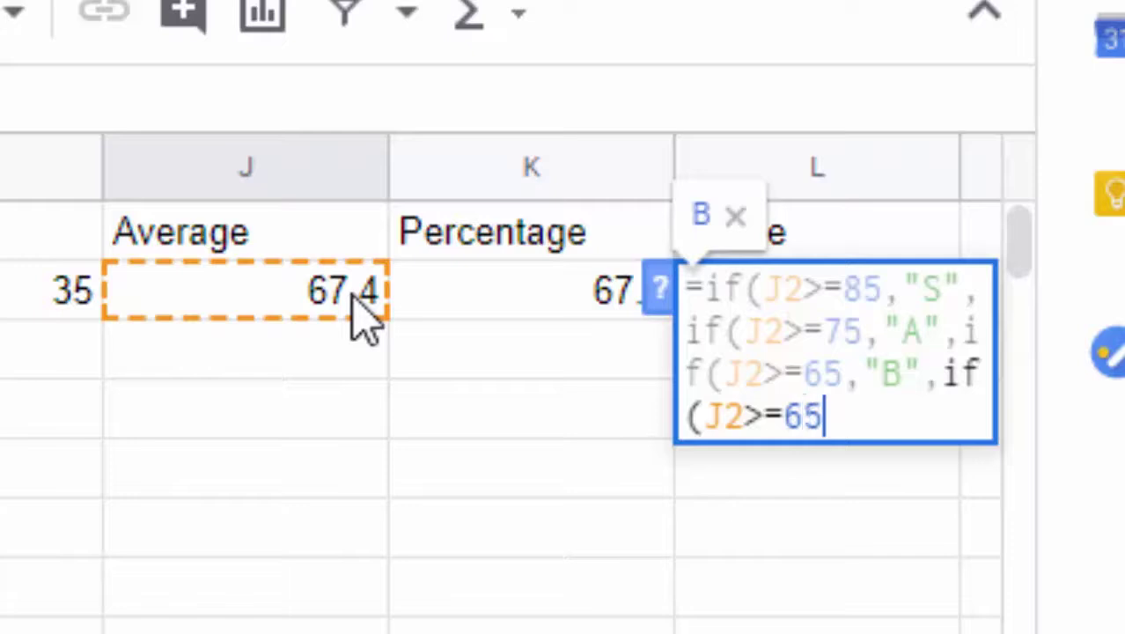
pyautogui.write(', "')
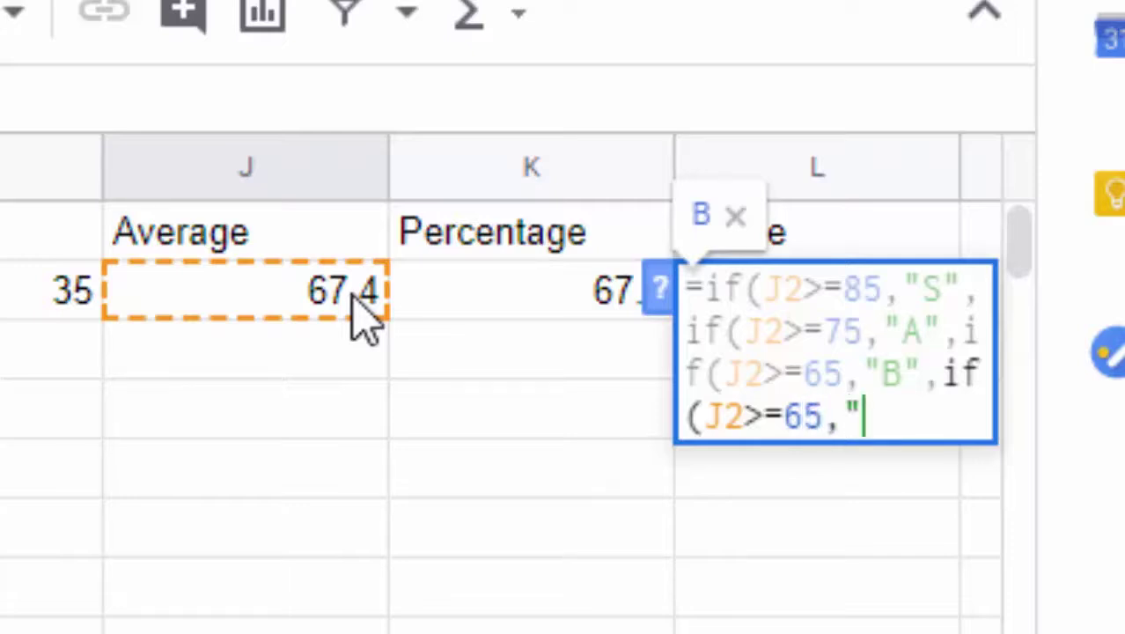
pyautogui.write('C",i')
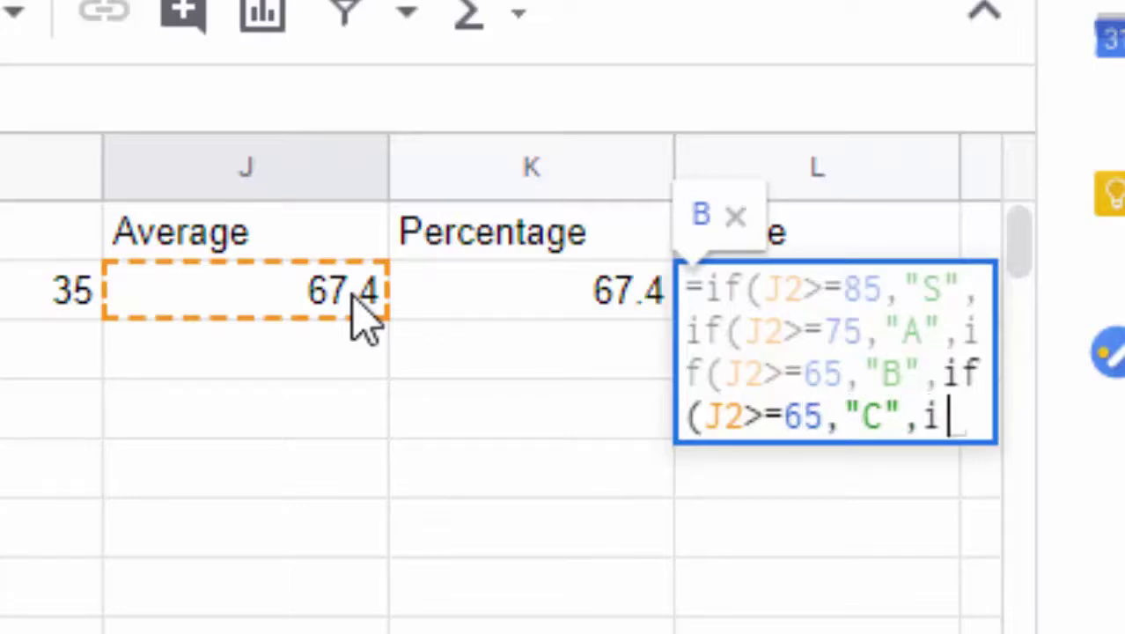
pyautogui.write('f(')
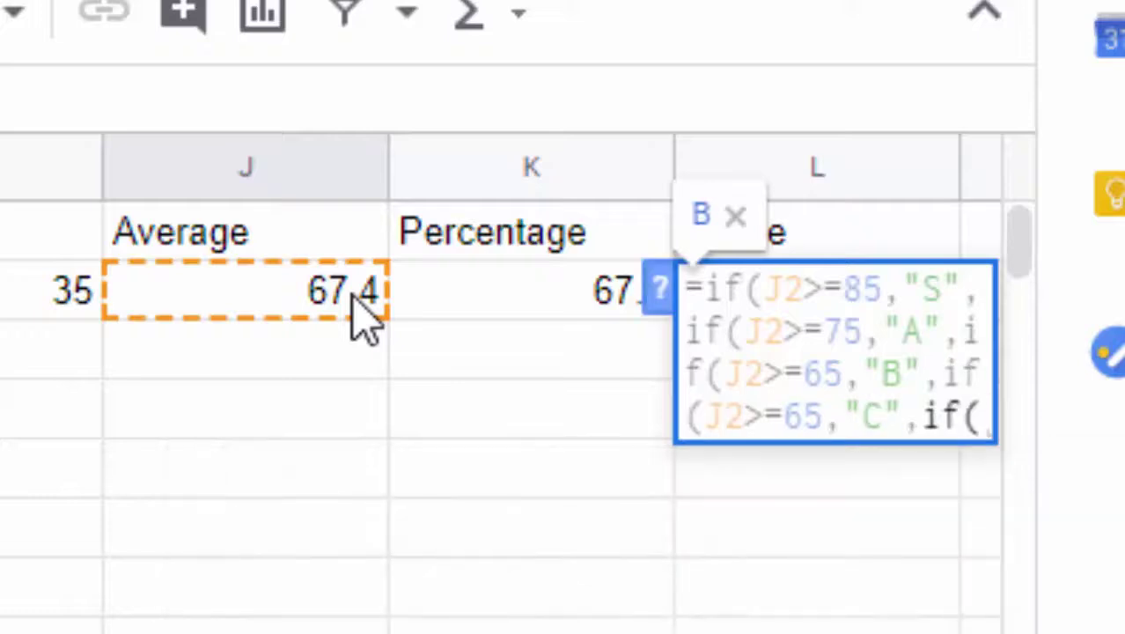
pyautogui.click(353, 296)
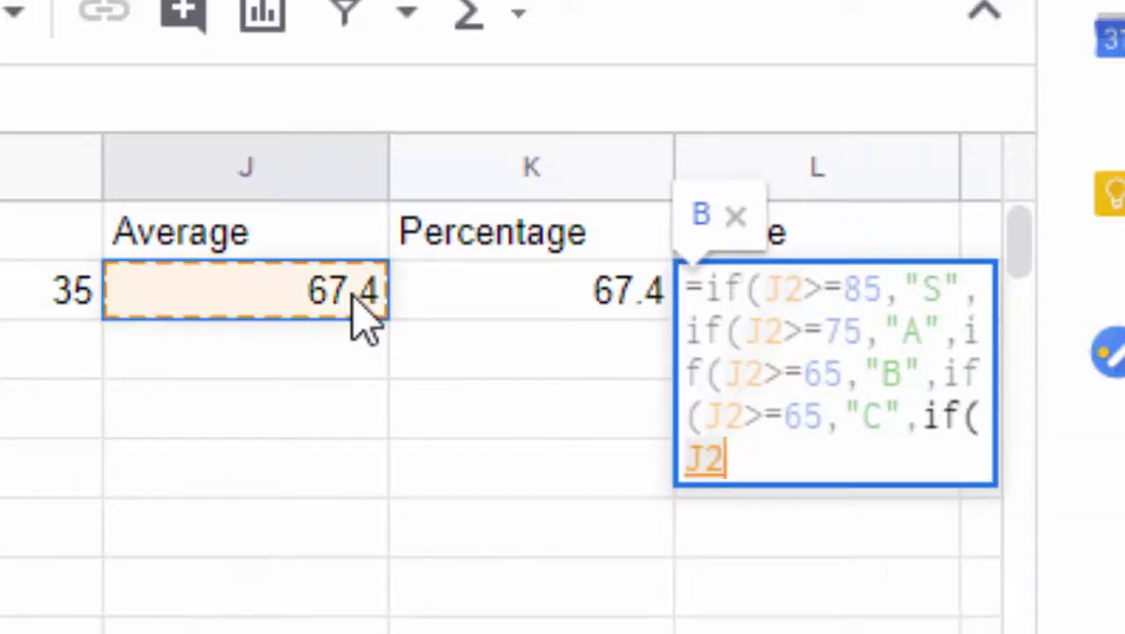
pyautogui.write('>=')
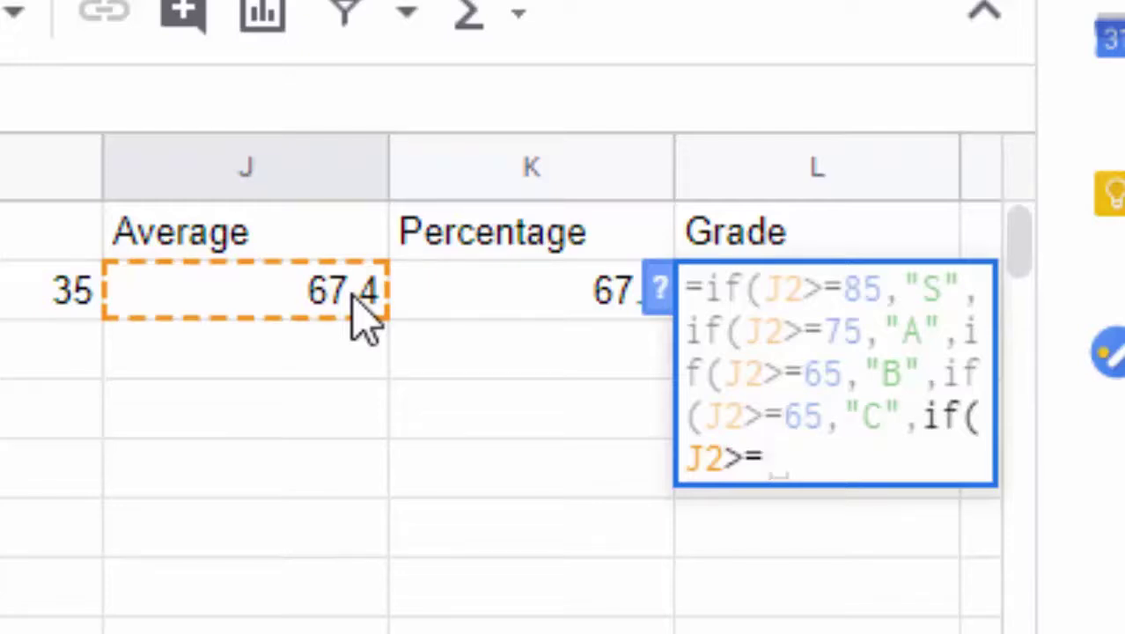
pyautogui.write('55')
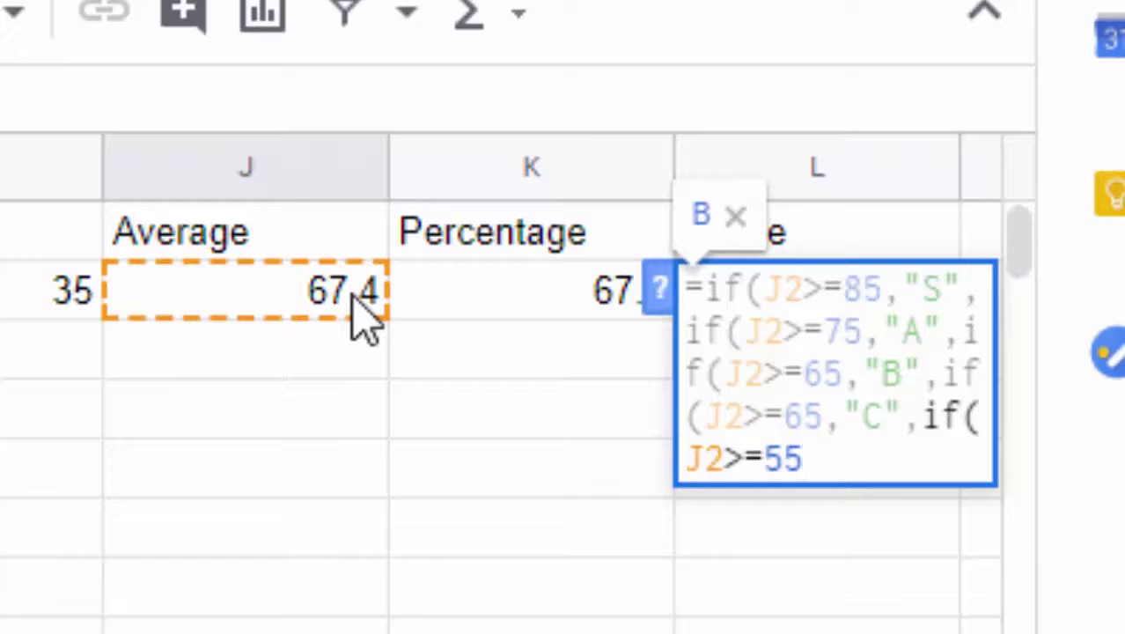
pyautogui.click(802, 416)
pyautogui.press('BackSpace')
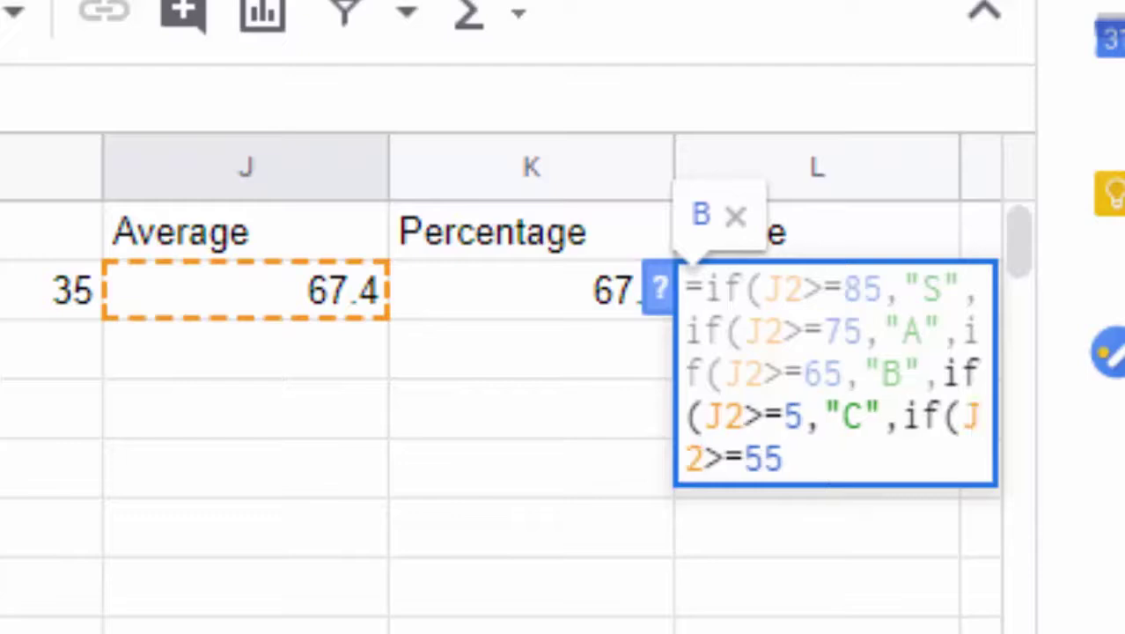
pyautogui.write('5')
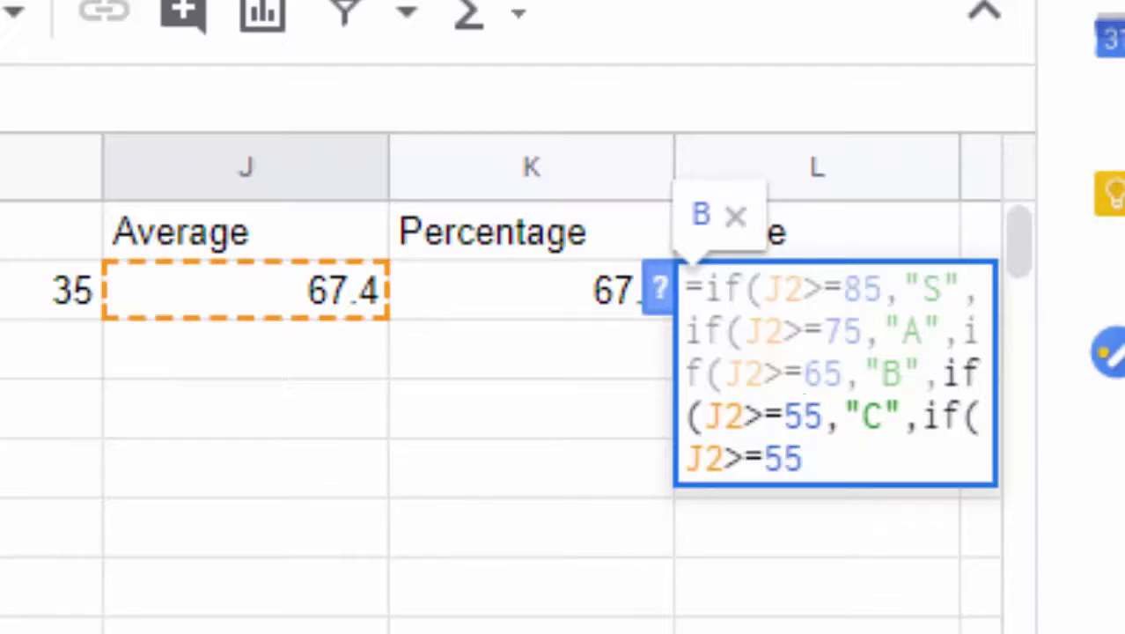
pyautogui.click(835, 453)
# Set the last threshold to 50 with "D", add "Failed" as the fallback, and commit so L2 shows B.
pyautogui.press('BackSpace')
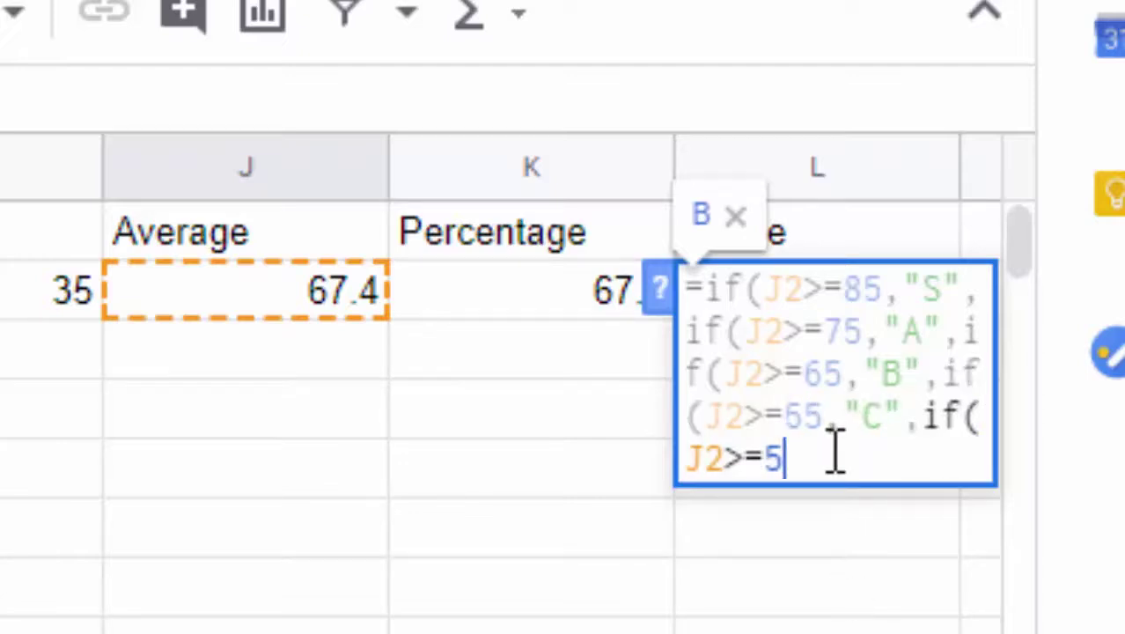
pyautogui.write('0')
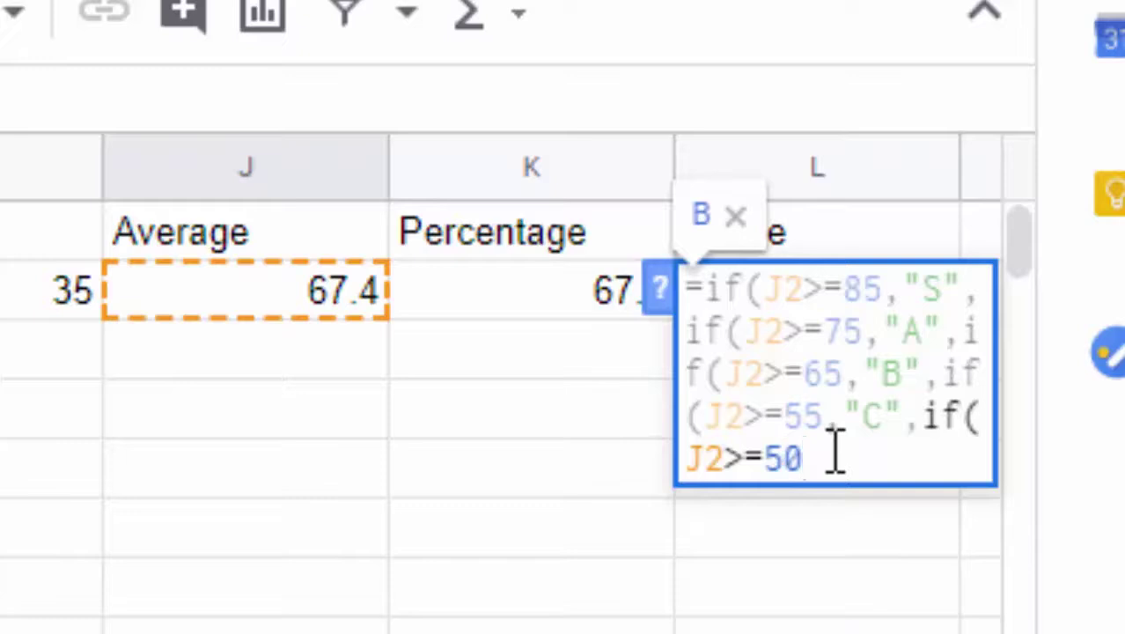
pyautogui.write(',"')
pyautogui.write('D",')
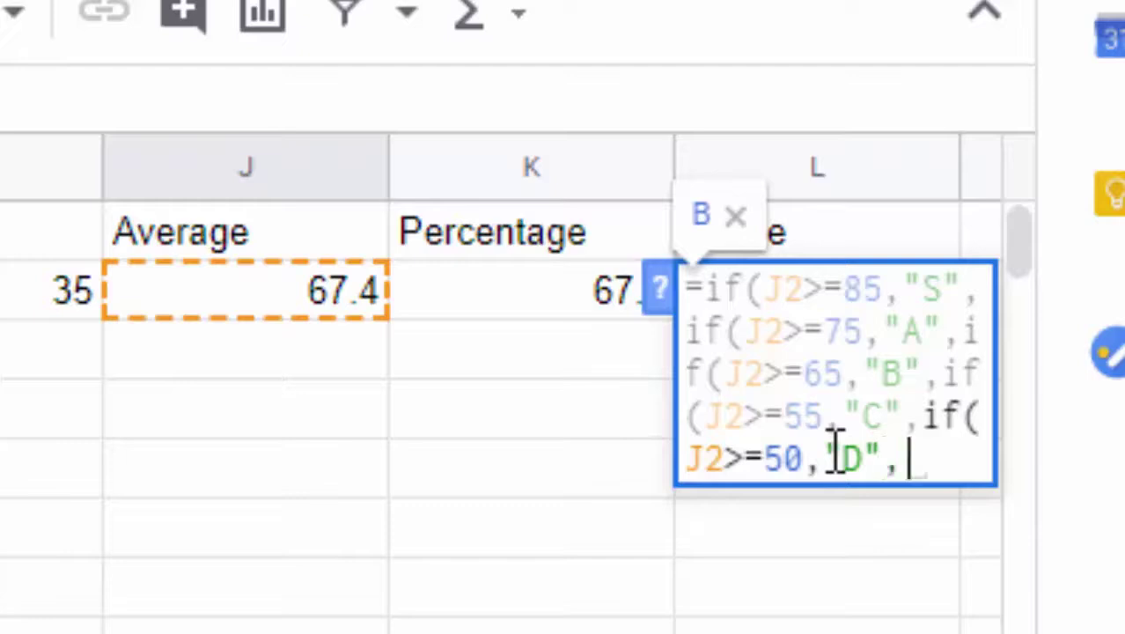
pyautogui.write('"')
pyautogui.write('F')
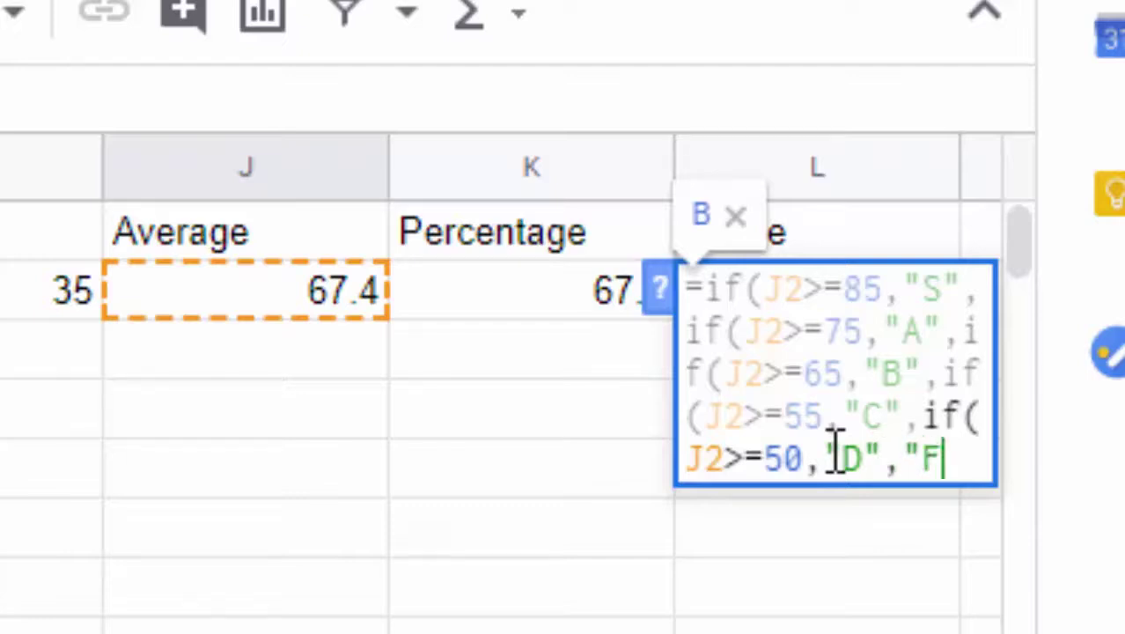
pyautogui.write('ail')
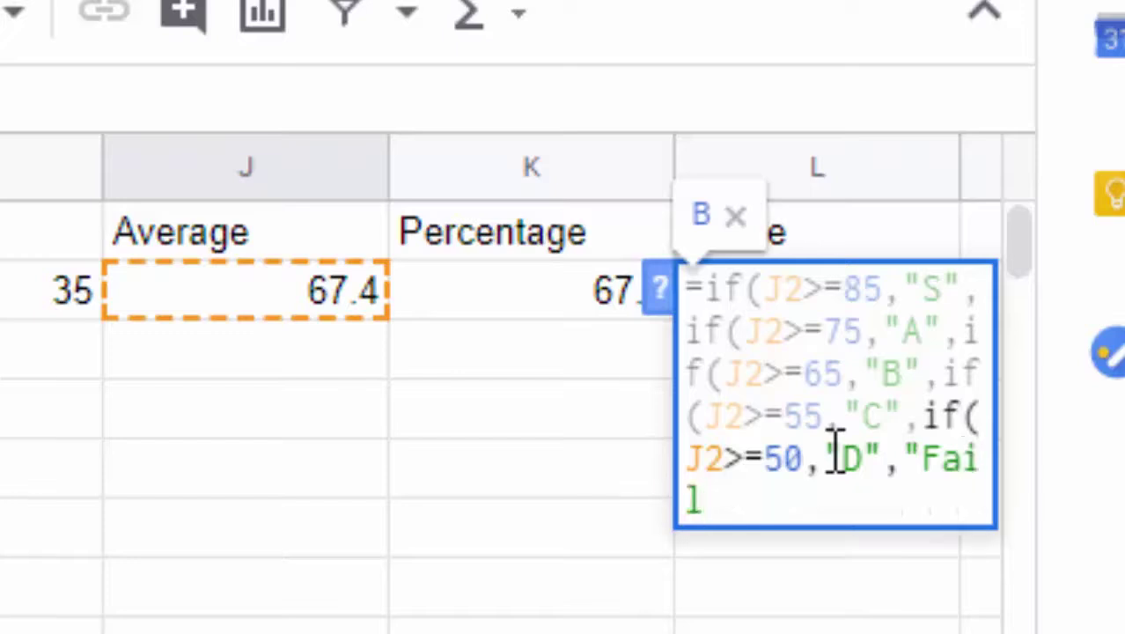
pyautogui.write('ed"')
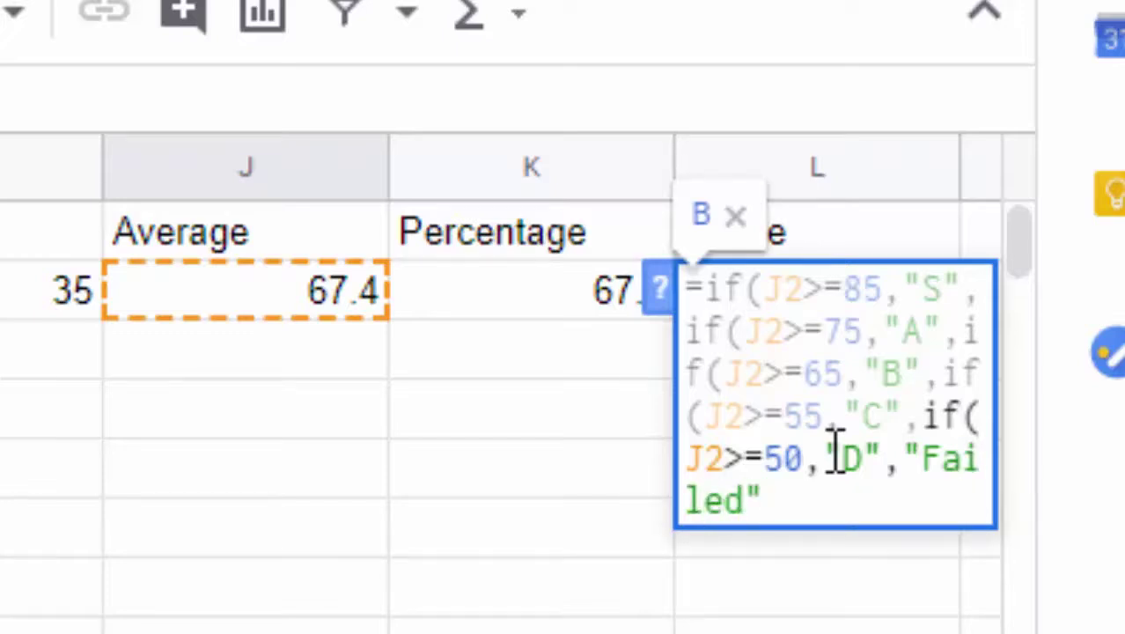
pyautogui.write(')')
pyautogui.write(')')
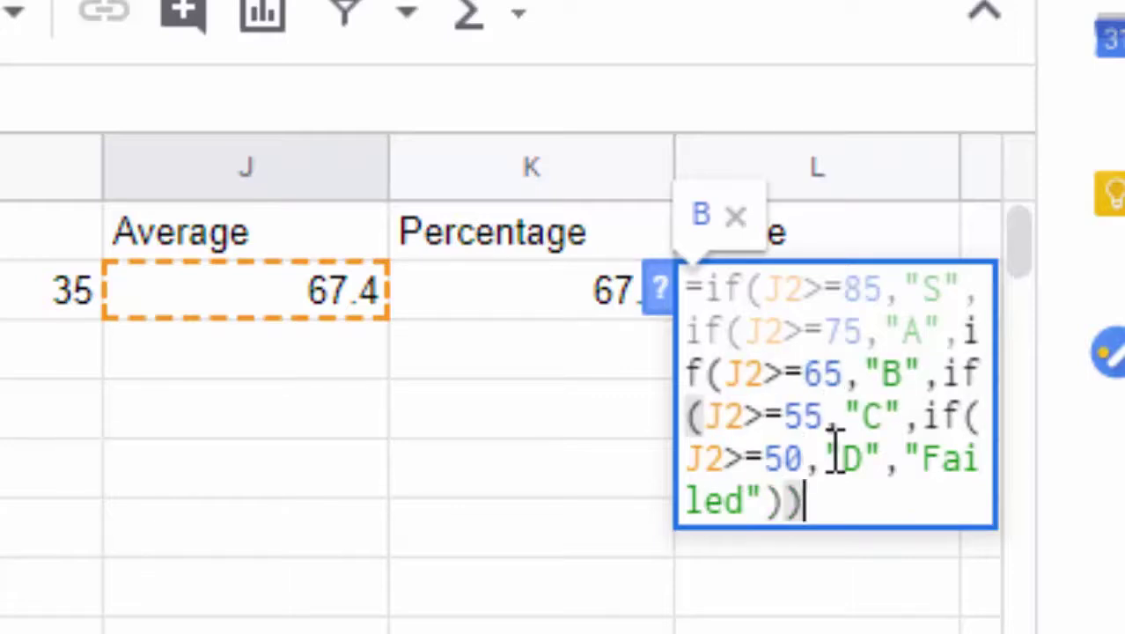
pyautogui.write('))')
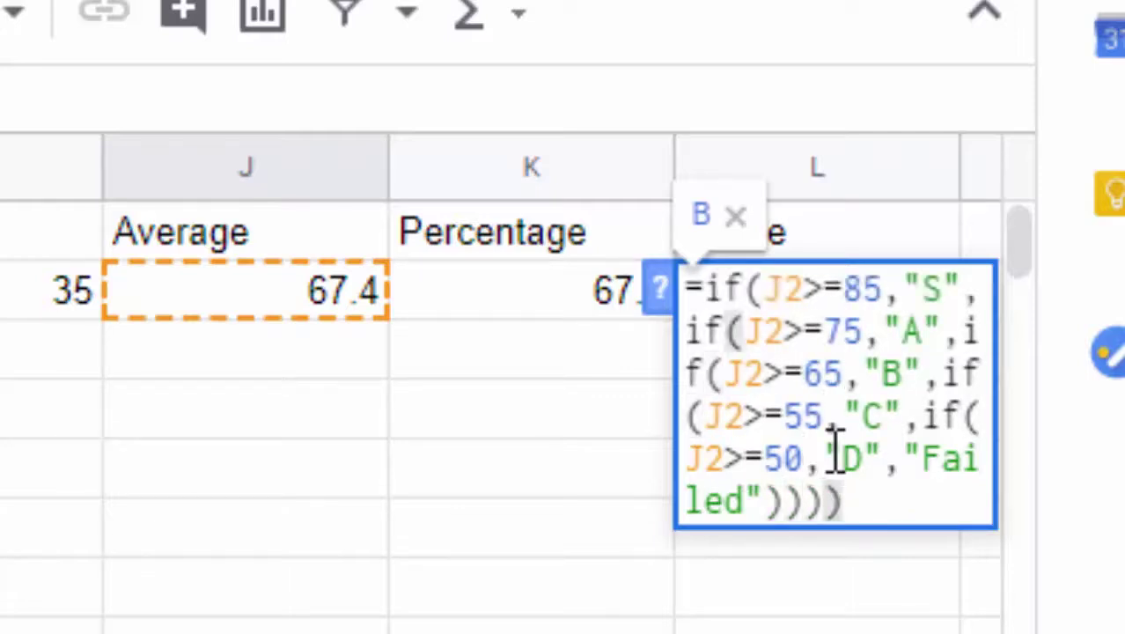
pyautogui.press('Return')
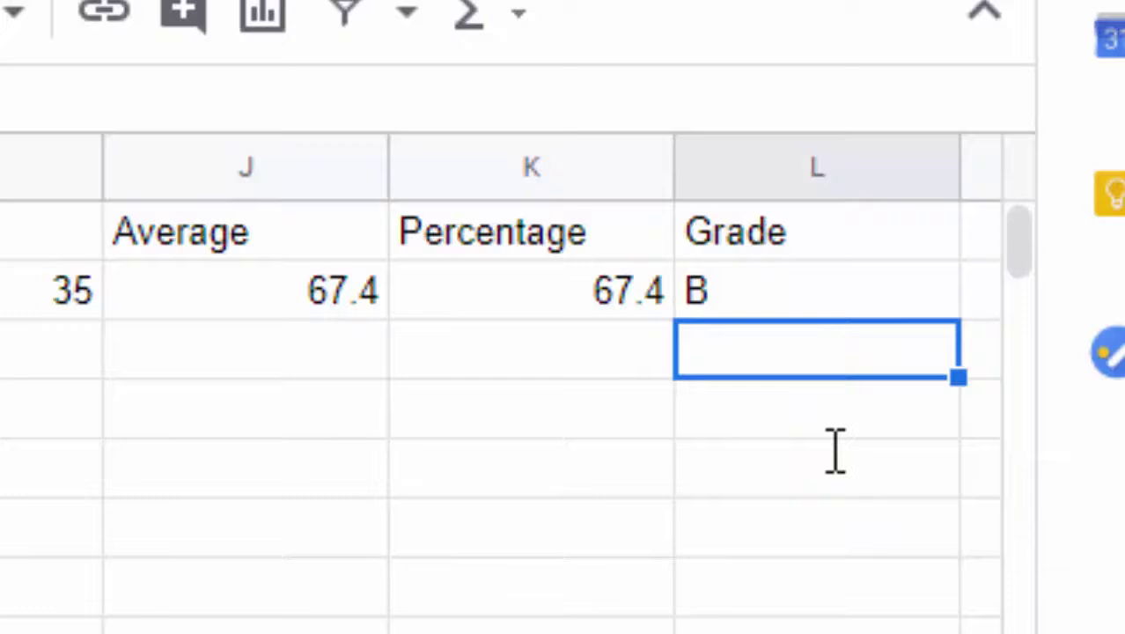
# Autofill the Obtained Marks, Max, Minimum, Average, Percentage and Grade formulas from row 2 down to row 12.
pyautogui.click(122, 174)
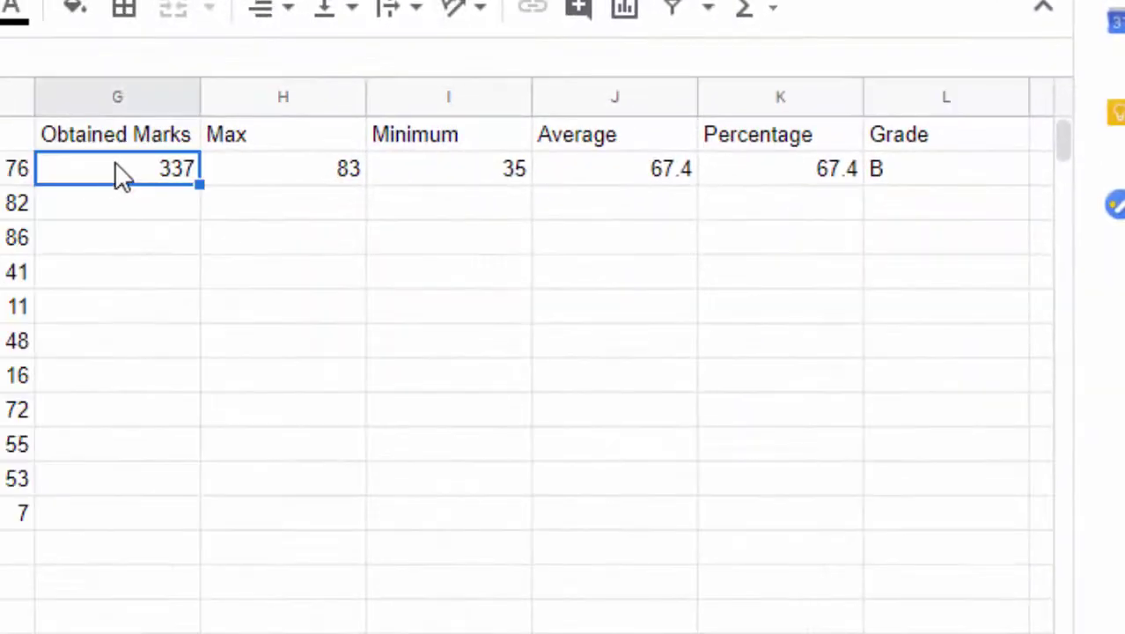
pyautogui.doubleClick(197, 180)
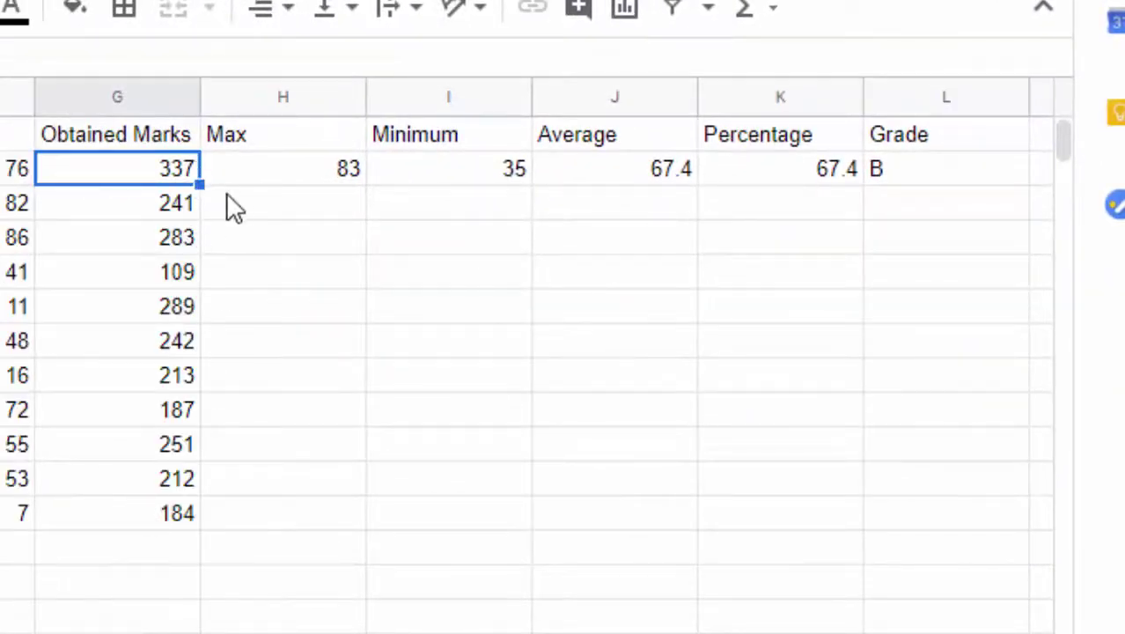
pyautogui.click(286, 172)
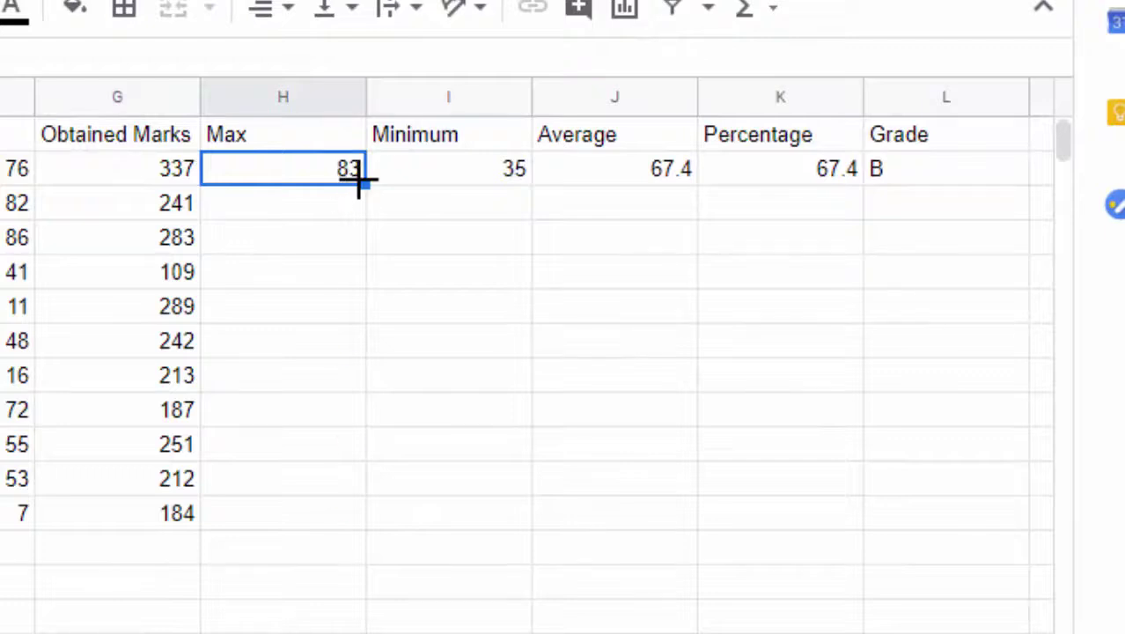
pyautogui.doubleClick(359, 180)
pyautogui.click(467, 176)
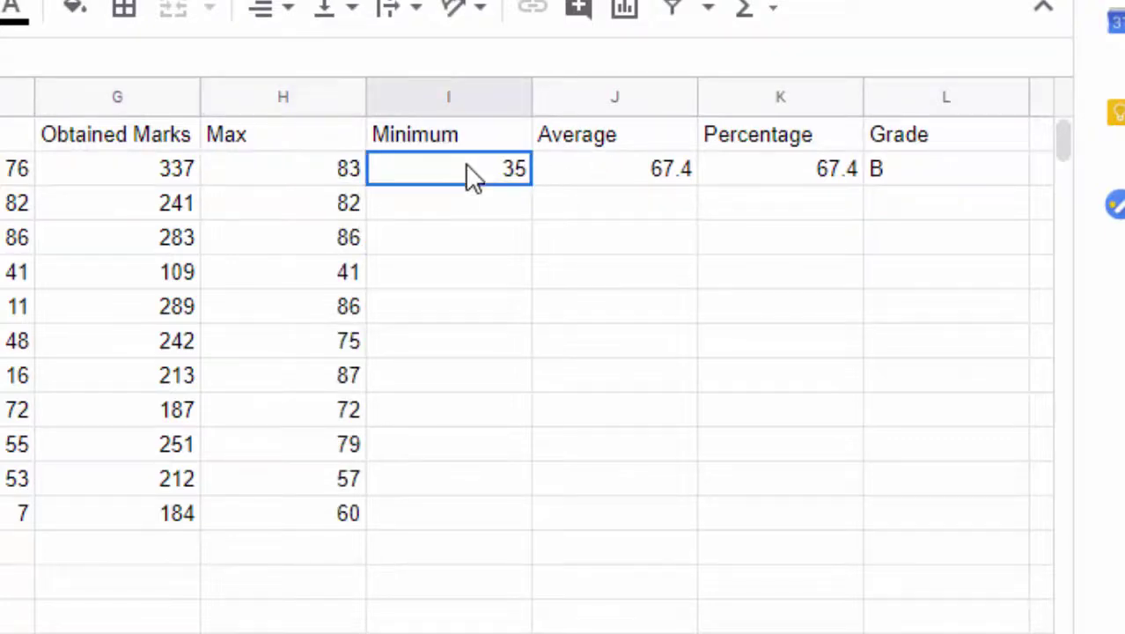
pyautogui.doubleClick(525, 180)
pyautogui.click(655, 185)
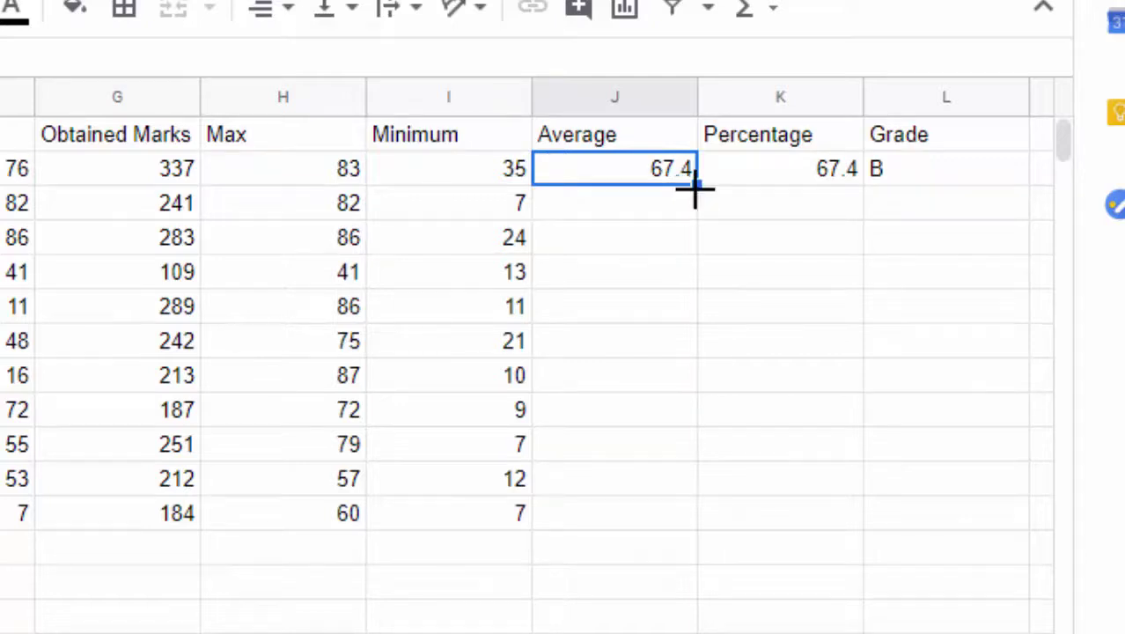
pyautogui.doubleClick(694, 185)
pyautogui.click(816, 171)
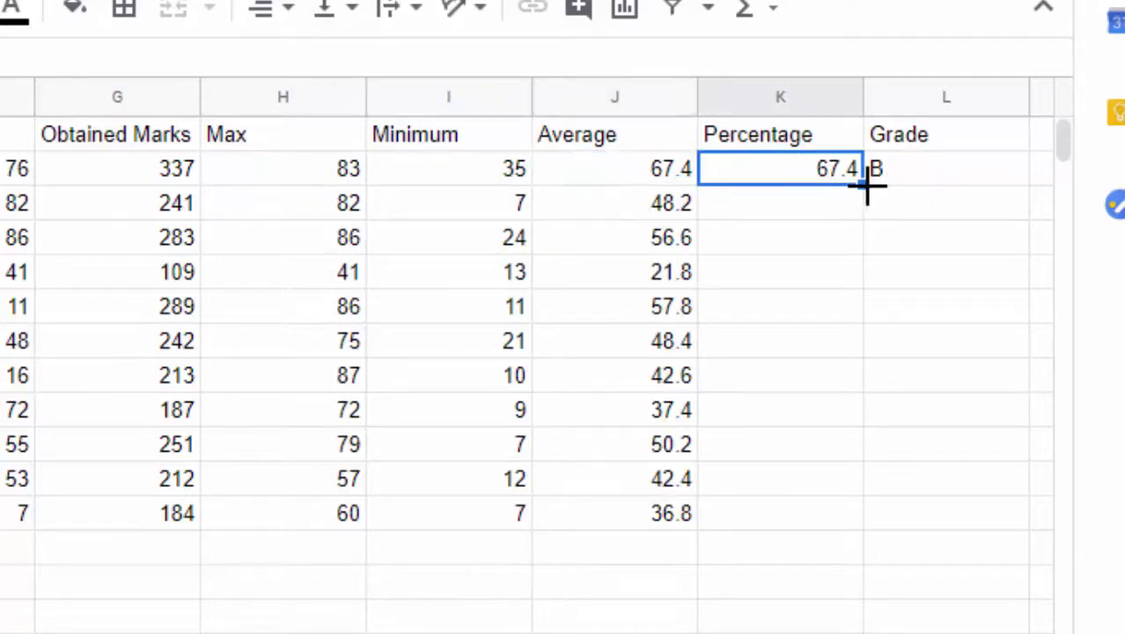
pyautogui.doubleClick(867, 185)
pyautogui.click(925, 172)
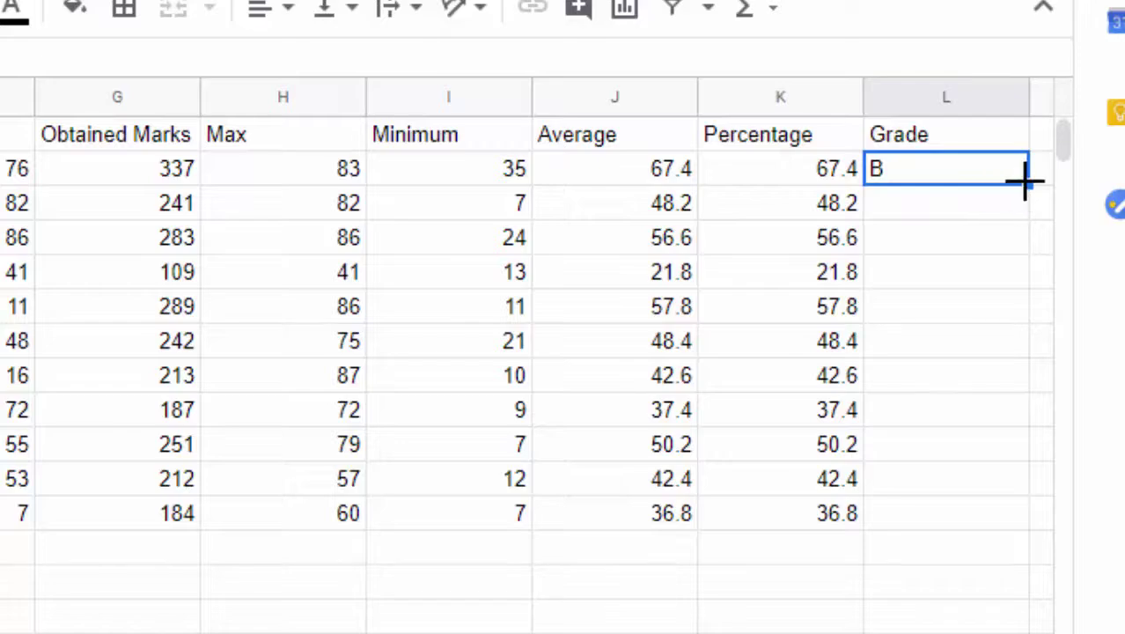
pyautogui.doubleClick(1025, 180)
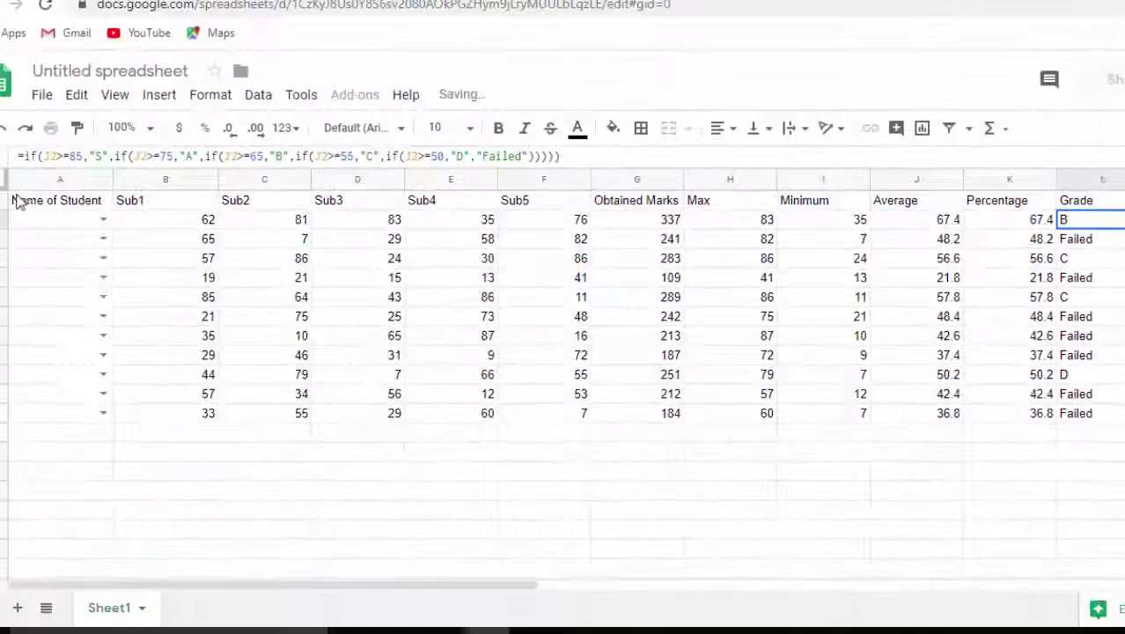
# Apply all borders to the marksheet table through column L in green with a thick line style.
pyautogui.moveTo(31, 202); pyautogui.dragTo(940, 434)
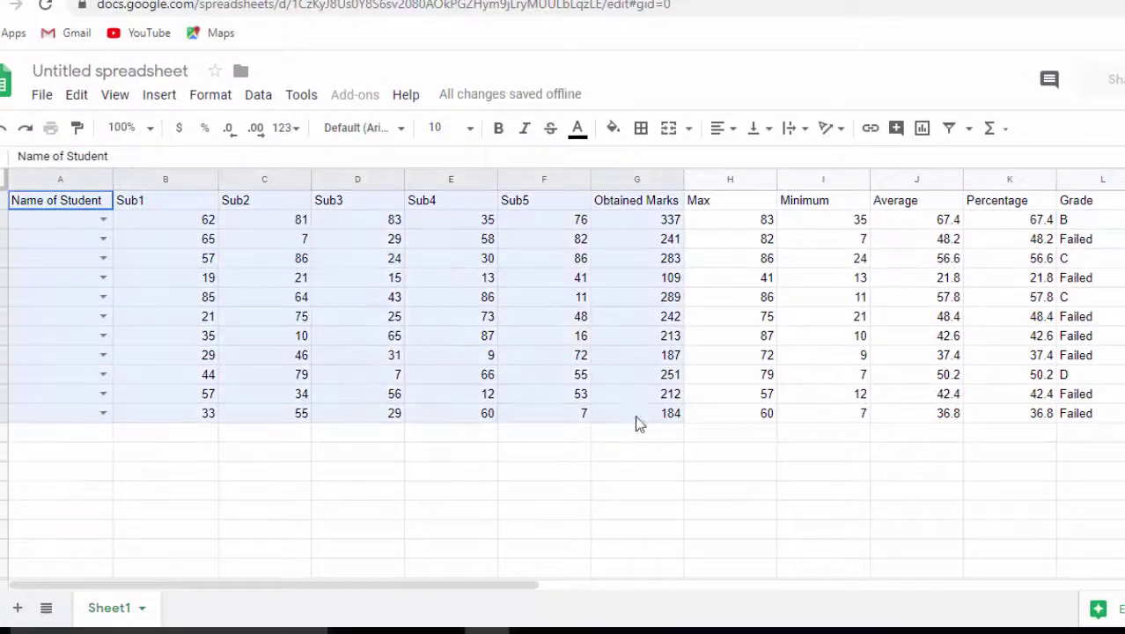
pyautogui.moveTo(939, 434); pyautogui.dragTo(1066, 418)
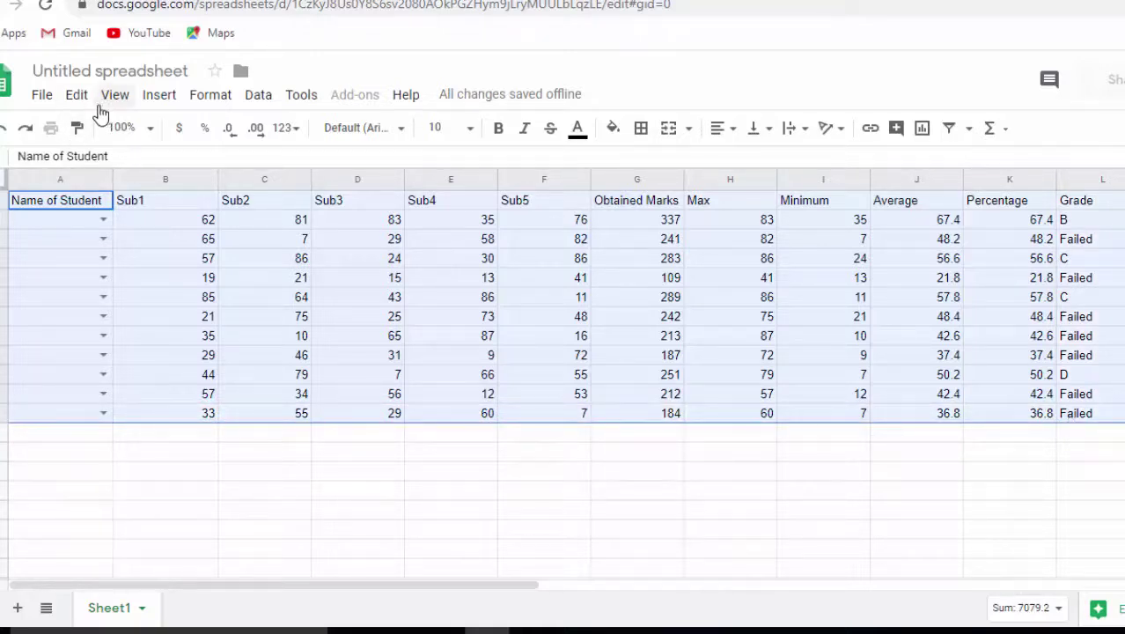
pyautogui.hotkey('ctrl', 'c')
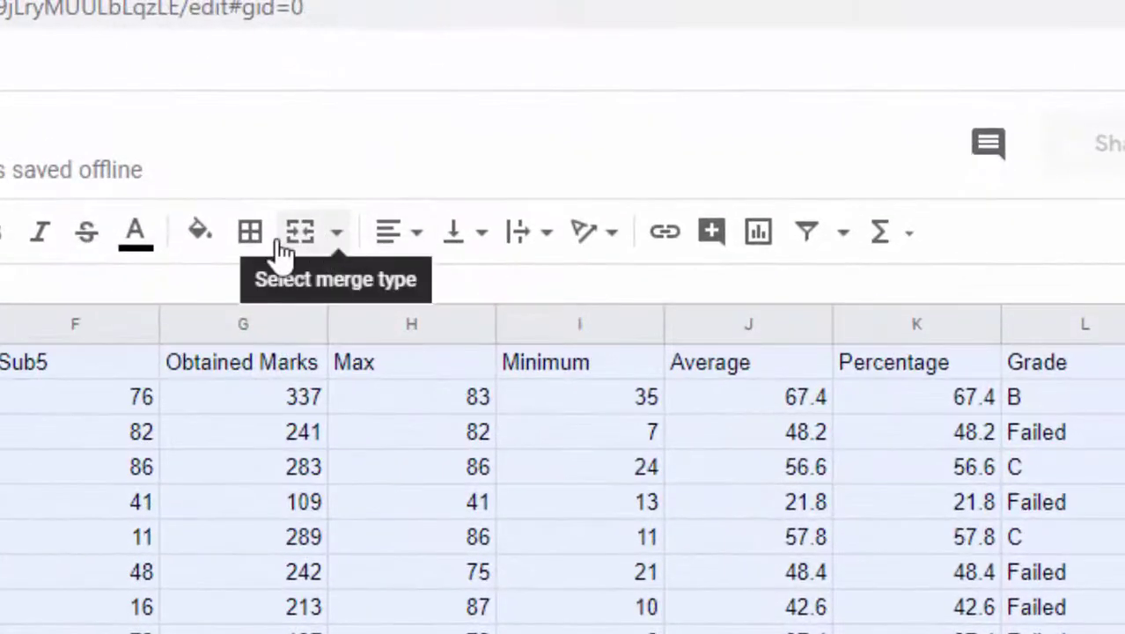
pyautogui.click(252, 234)
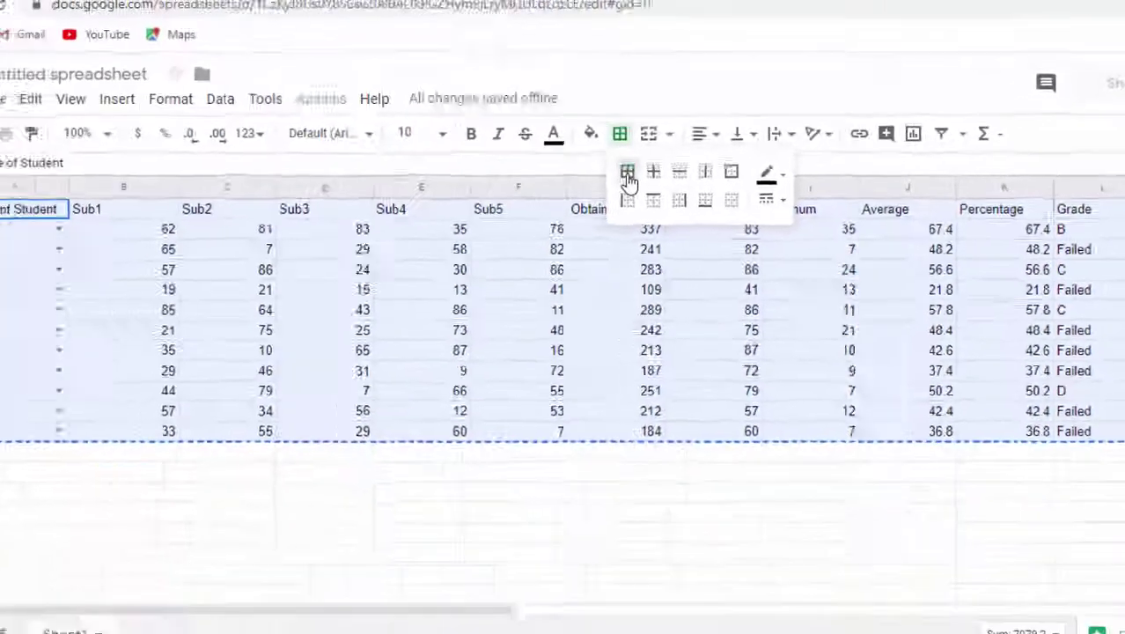
pyautogui.click(262, 296)
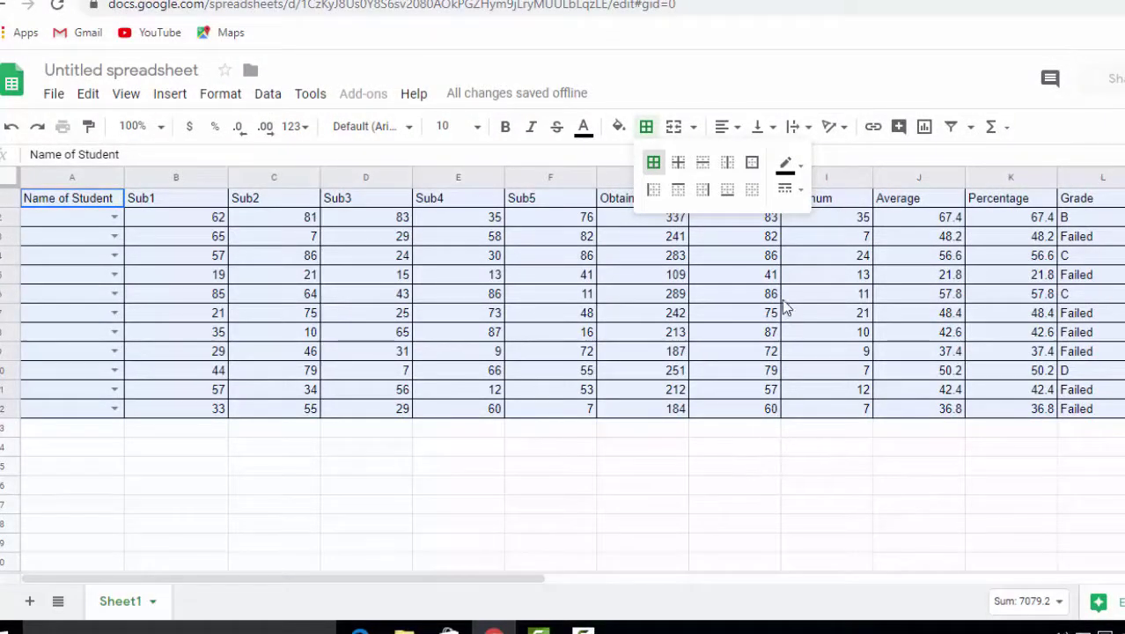
pyautogui.click(799, 165)
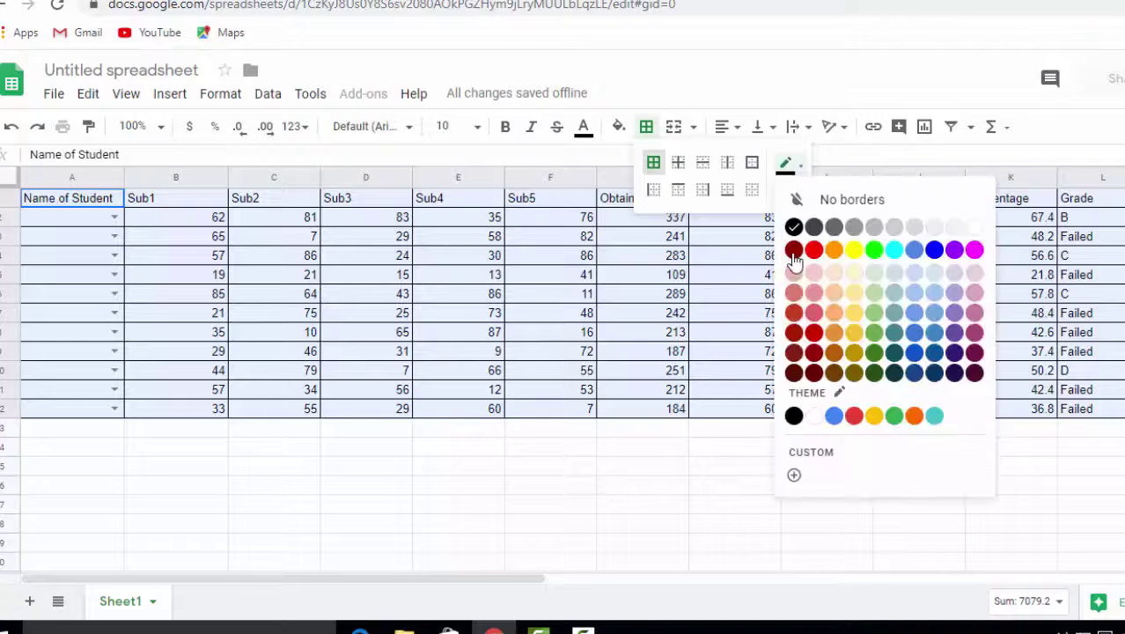
pyautogui.click(881, 257)
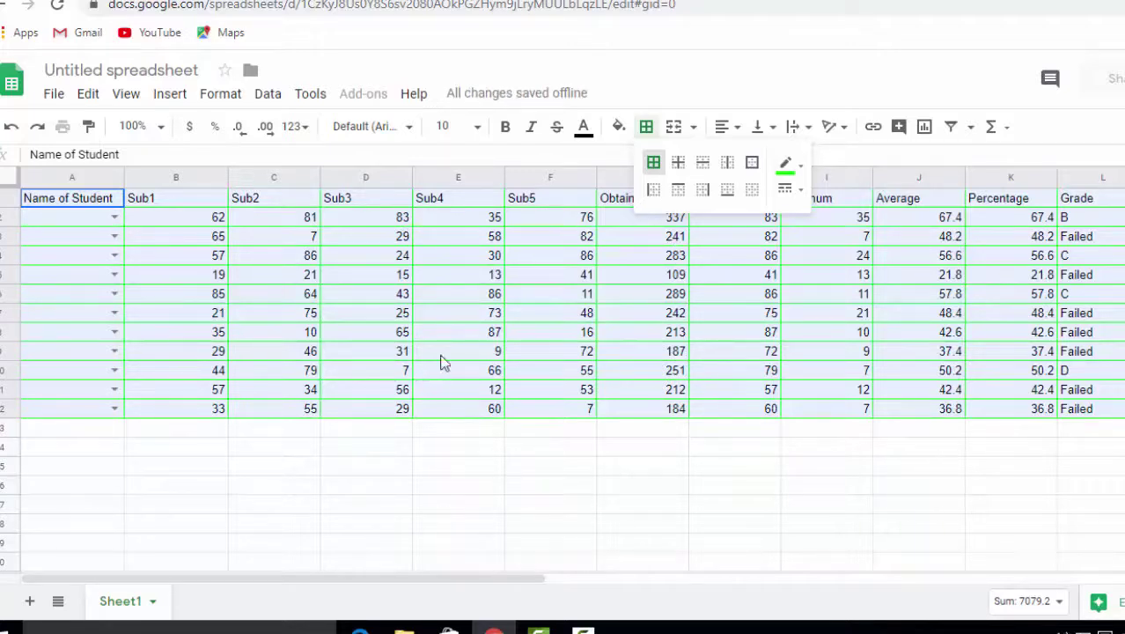
pyautogui.click(787, 189)
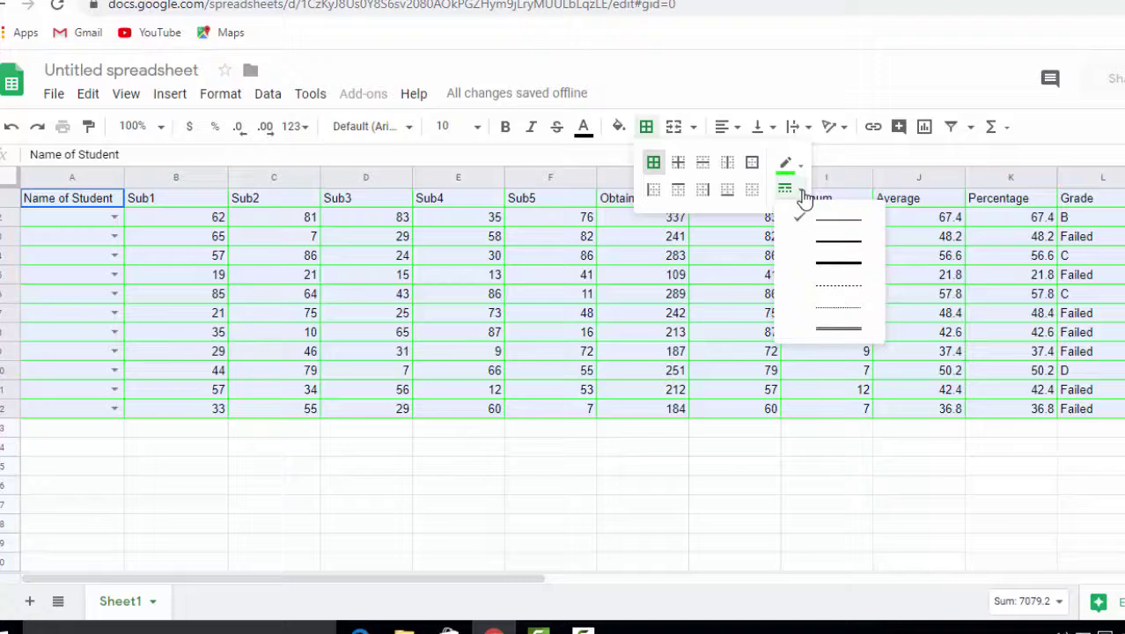
pyautogui.click(826, 264)
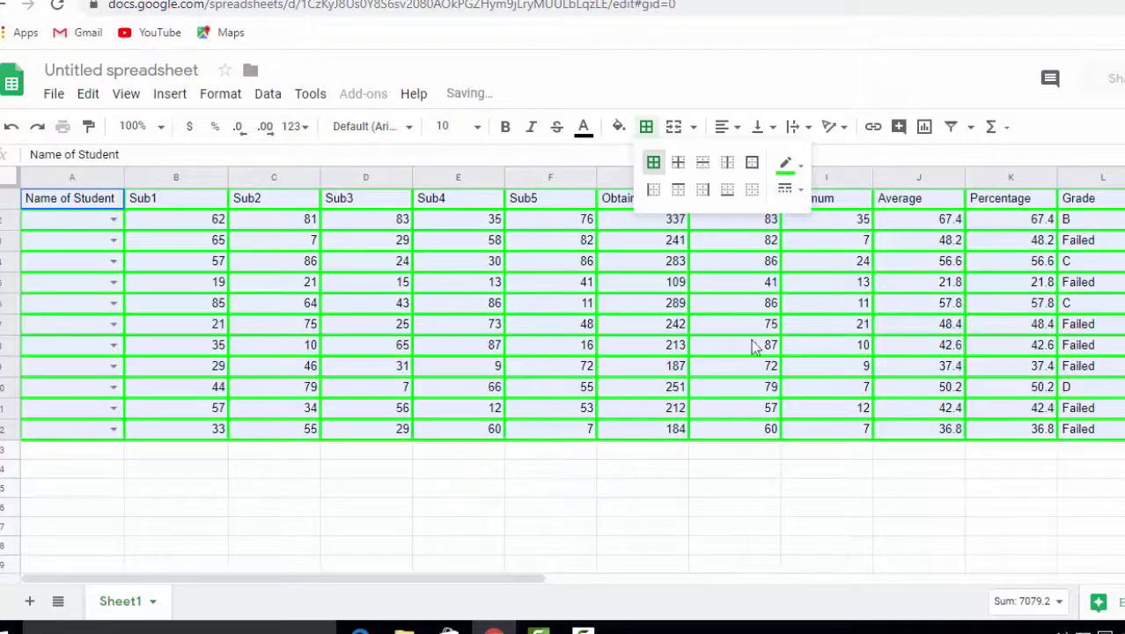
pyautogui.click(254, 472)
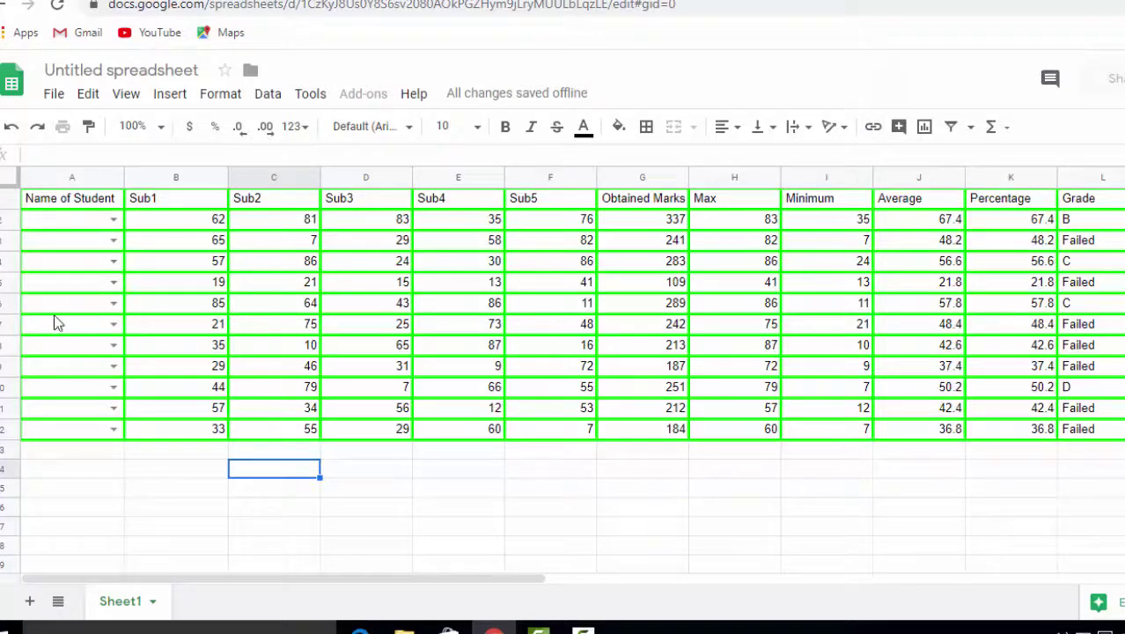
# Pick the first four students from the name dropdowns in A2 through A5.
pyautogui.click(92, 226)
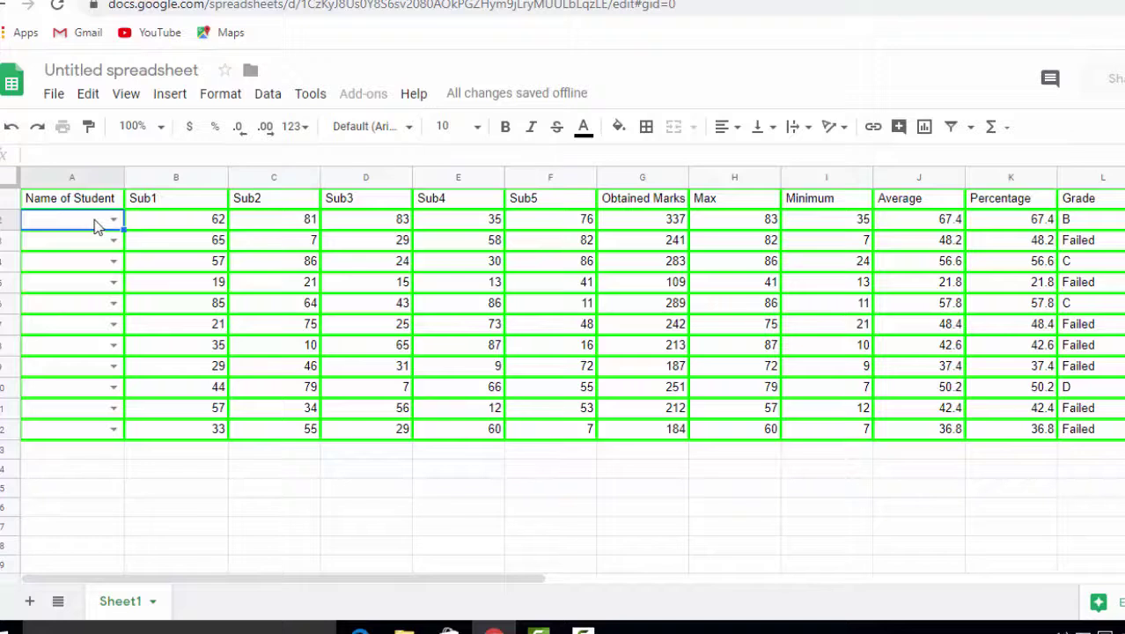
pyautogui.click(113, 220)
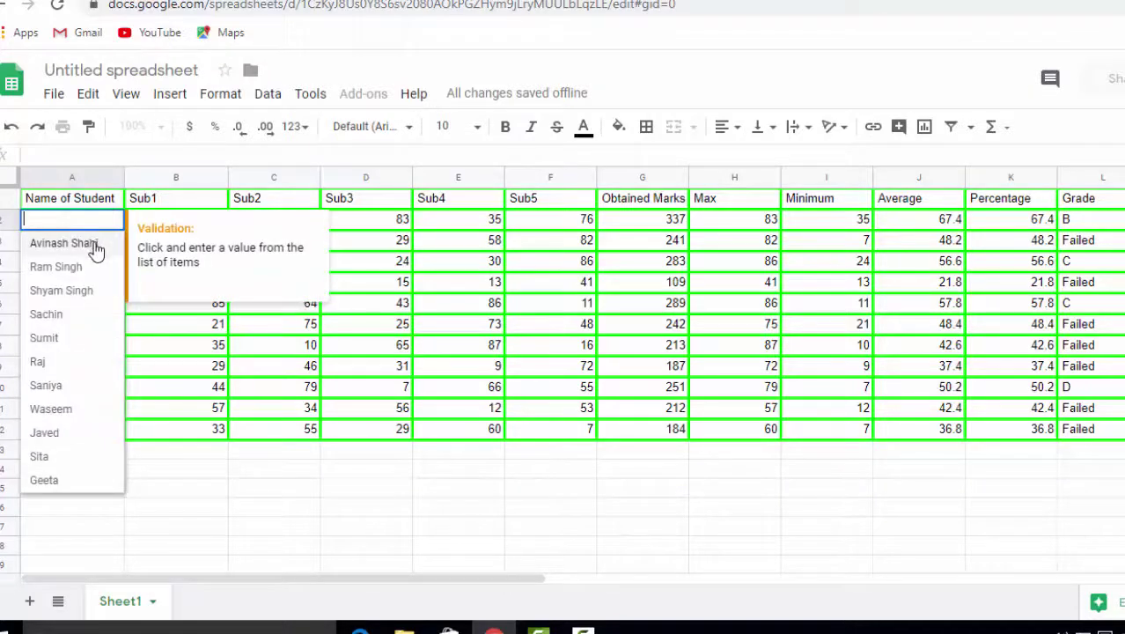
pyautogui.click(95, 246)
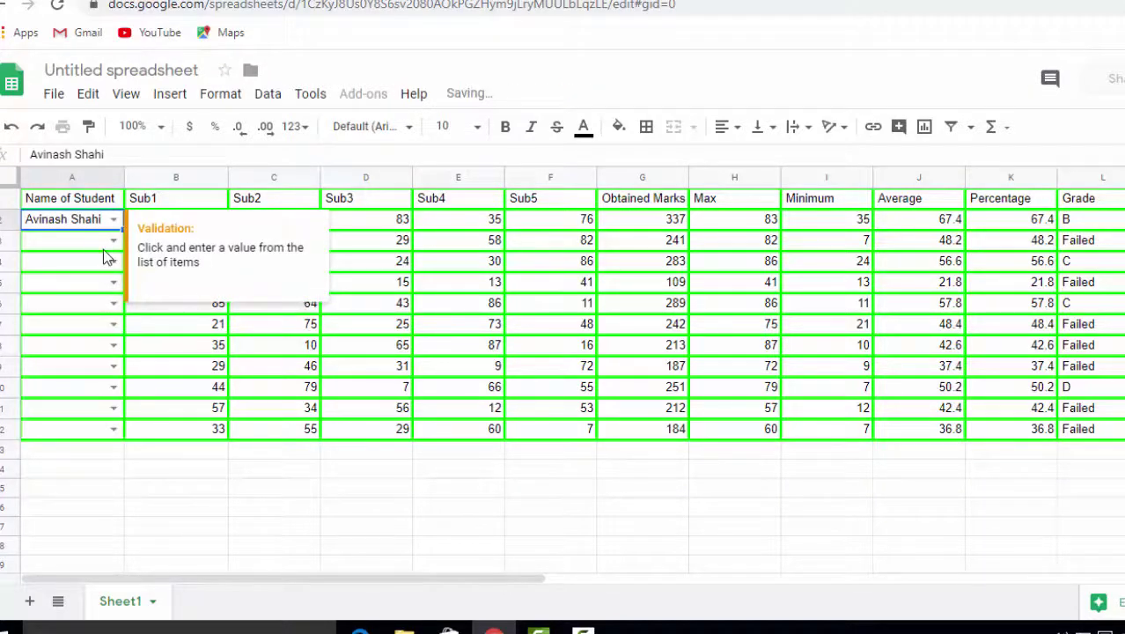
pyautogui.click(101, 244)
pyautogui.click(112, 243)
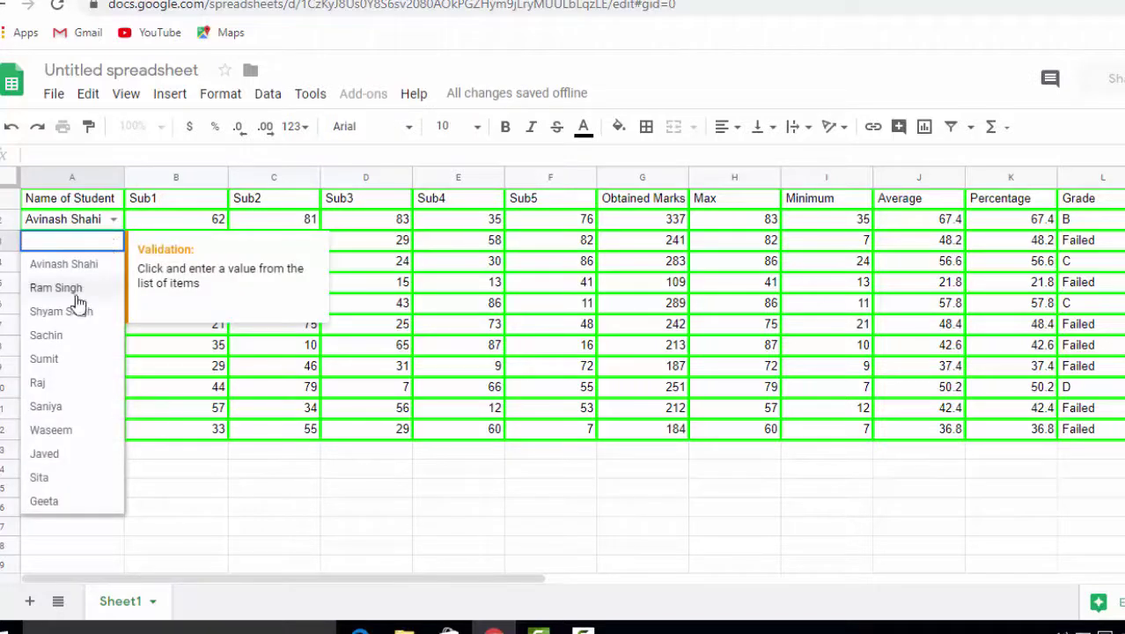
pyautogui.click(77, 289)
pyautogui.click(114, 263)
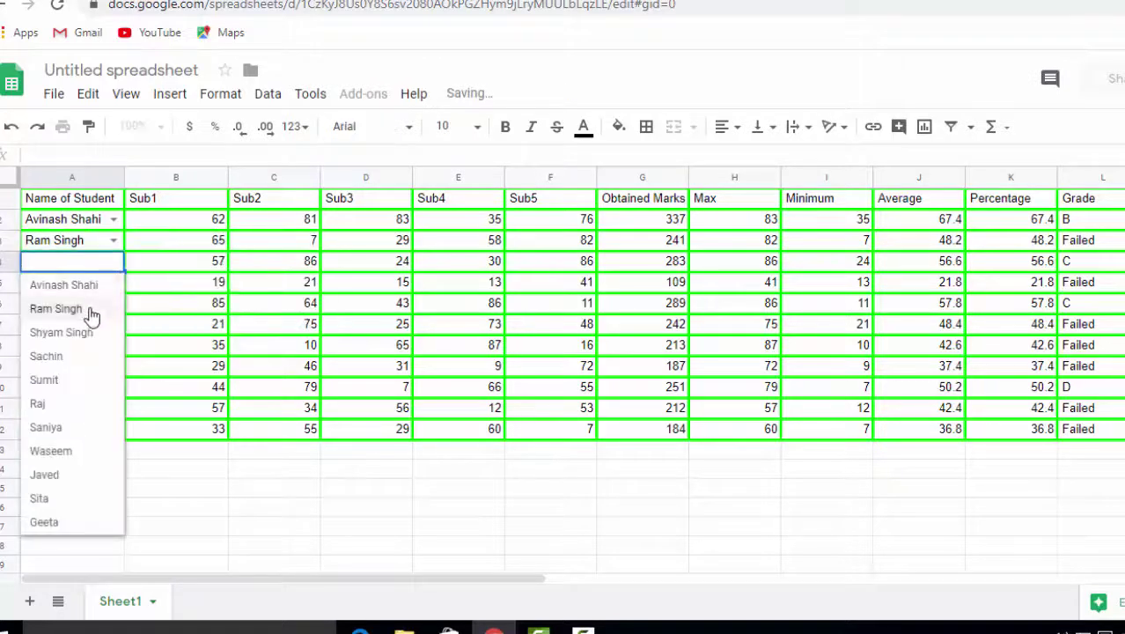
pyautogui.click(90, 331)
pyautogui.click(99, 281)
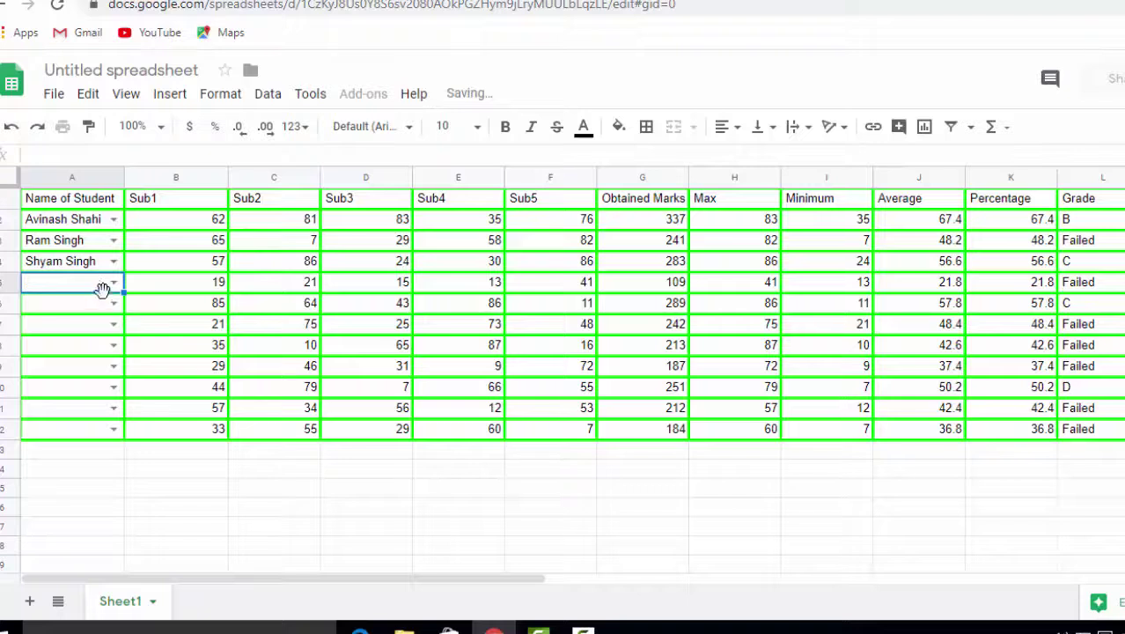
pyautogui.doubleClick(105, 282)
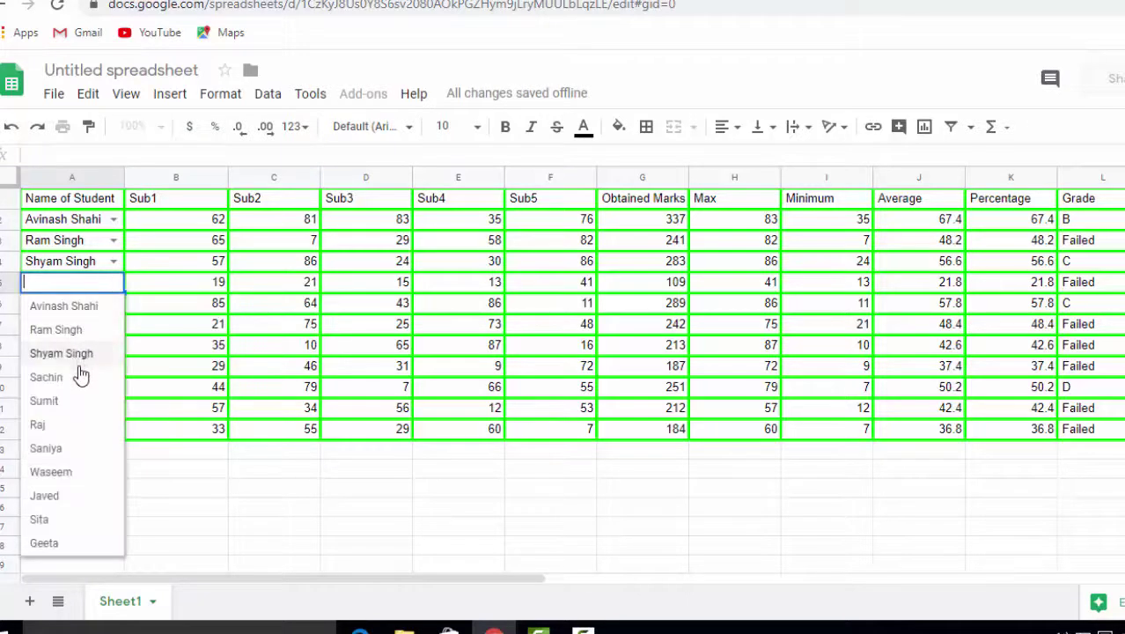
pyautogui.click(80, 377)
# Pick the fifth to eighth students from the name dropdowns in A6 through A9.
pyautogui.click(103, 302)
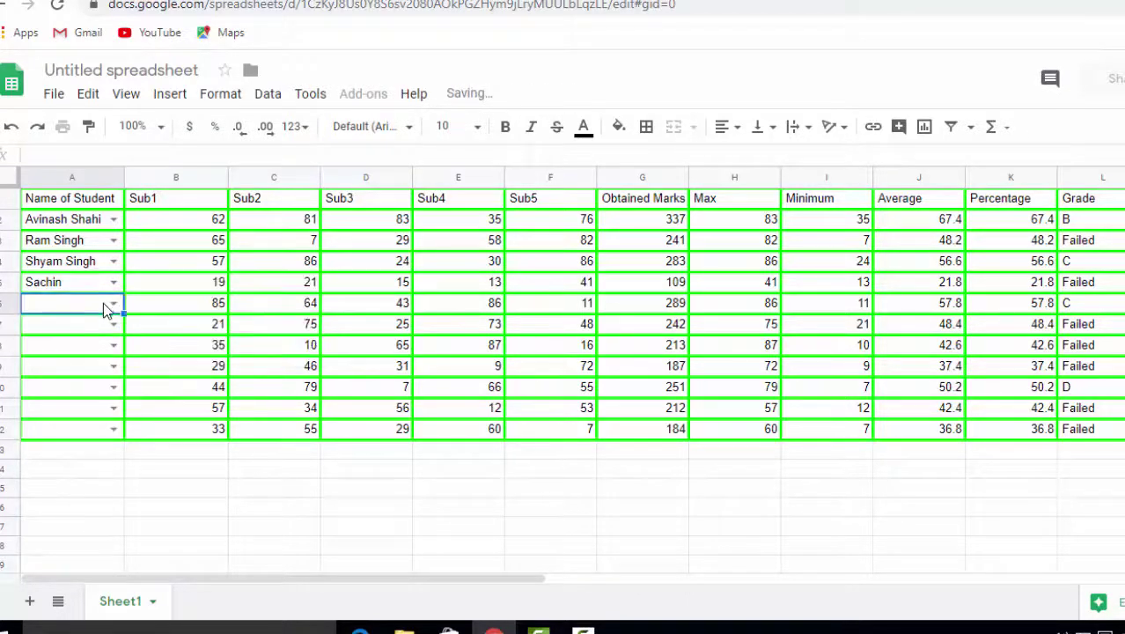
pyautogui.doubleClick(105, 305)
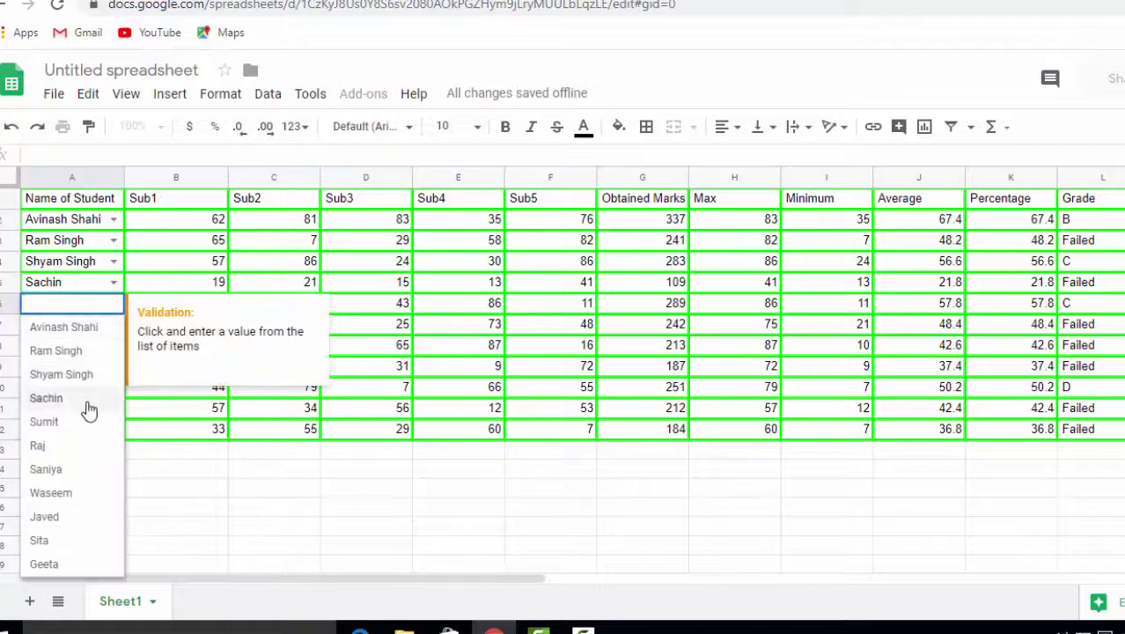
pyautogui.click(85, 422)
pyautogui.click(89, 334)
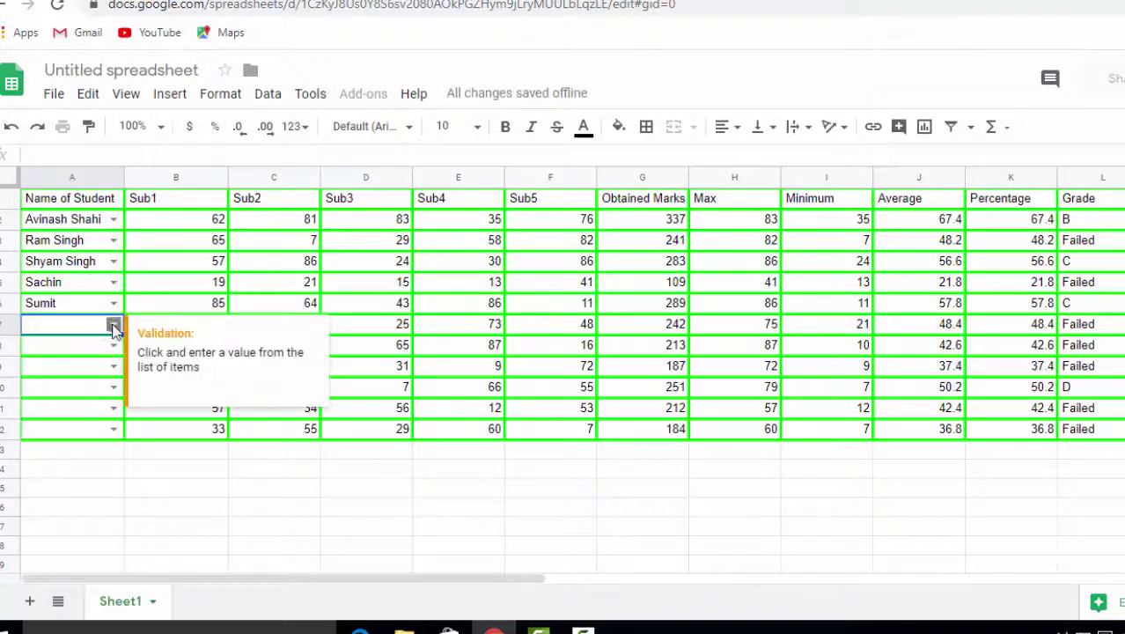
pyautogui.click(114, 323)
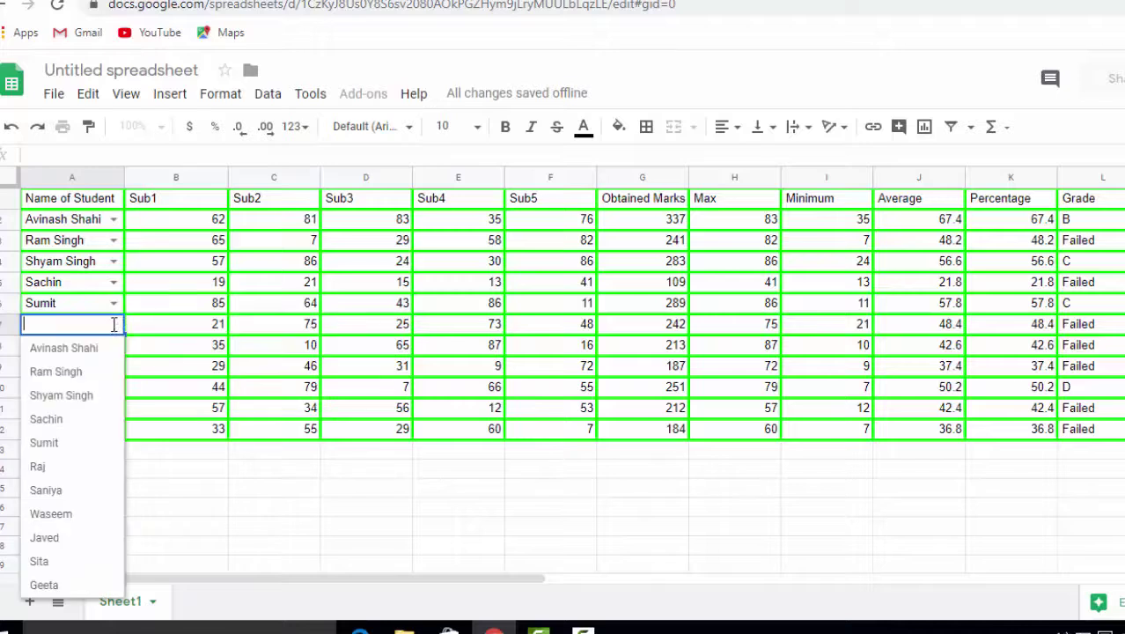
pyautogui.click(73, 466)
pyautogui.click(74, 350)
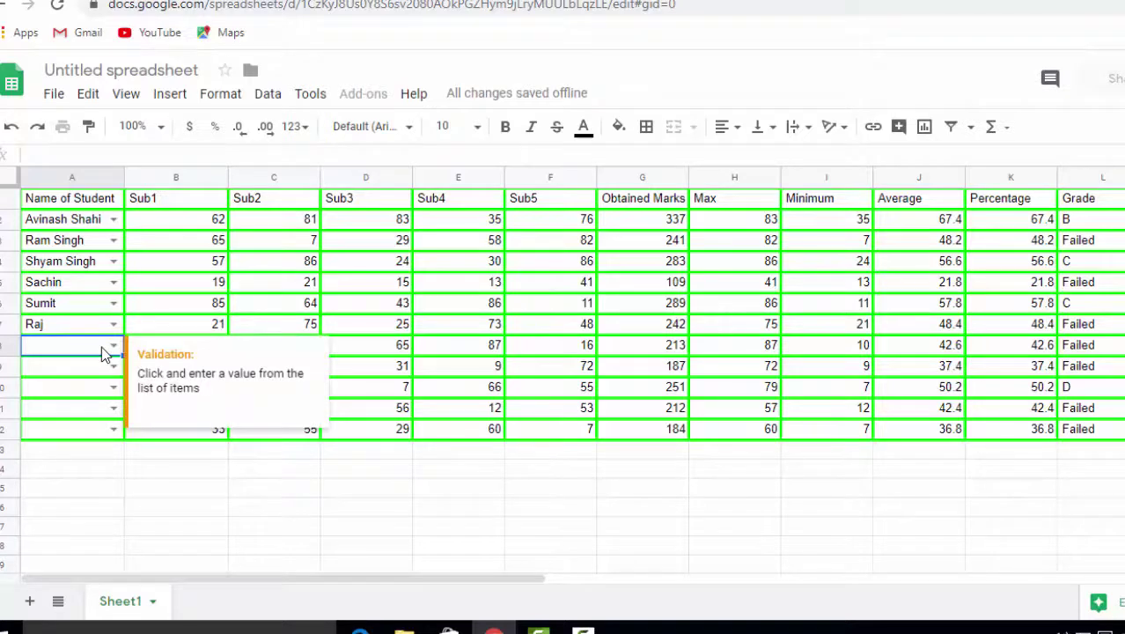
pyautogui.click(107, 346)
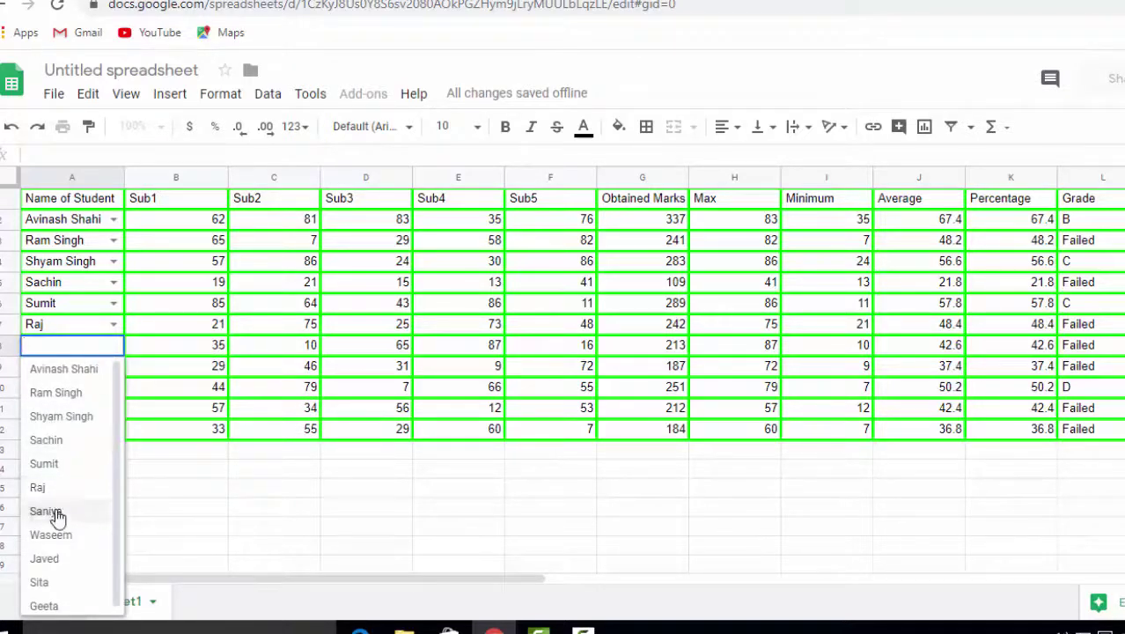
pyautogui.click(54, 510)
pyautogui.click(92, 368)
pyautogui.click(100, 370)
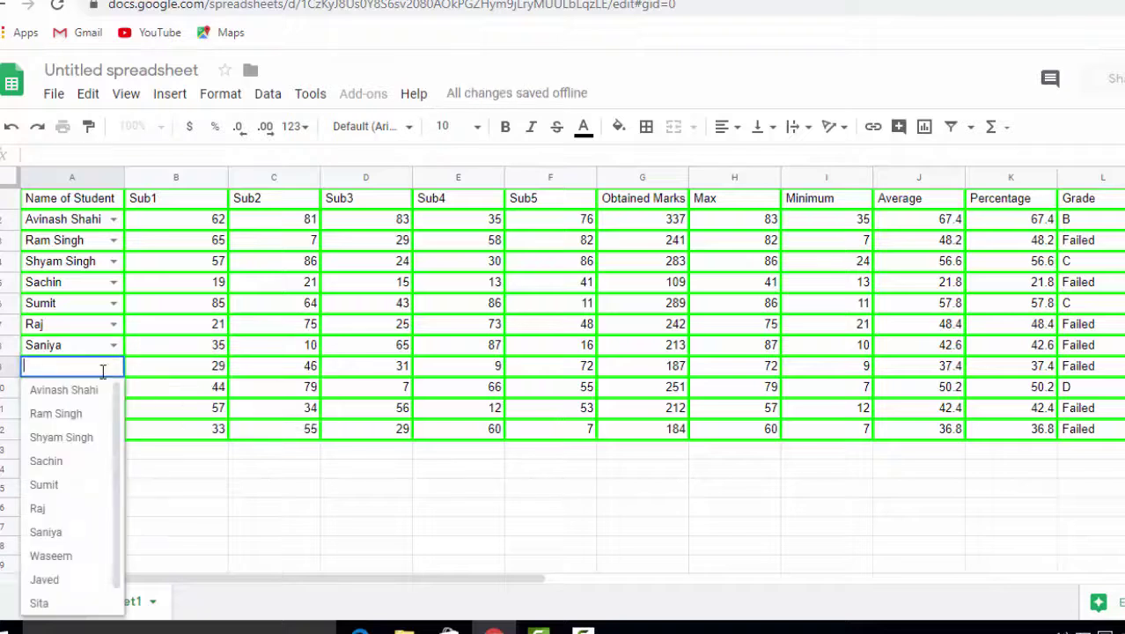
pyautogui.click(64, 557)
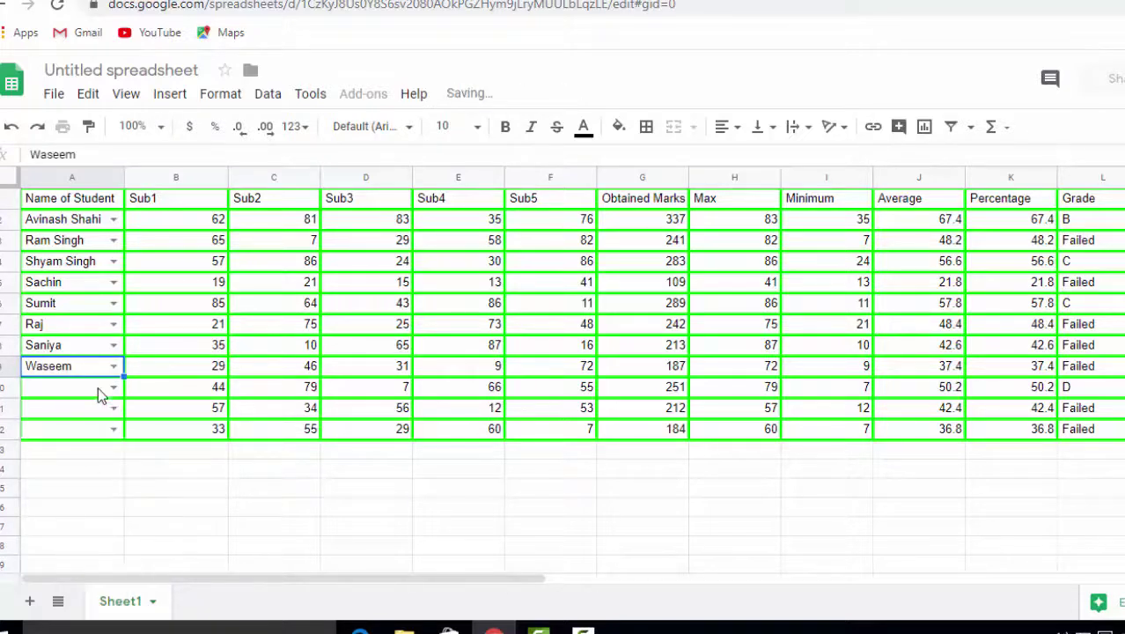
# Set A10, A11 and A12 to Javed, Sita and Geeta from their dropdowns.
pyautogui.click(98, 386)
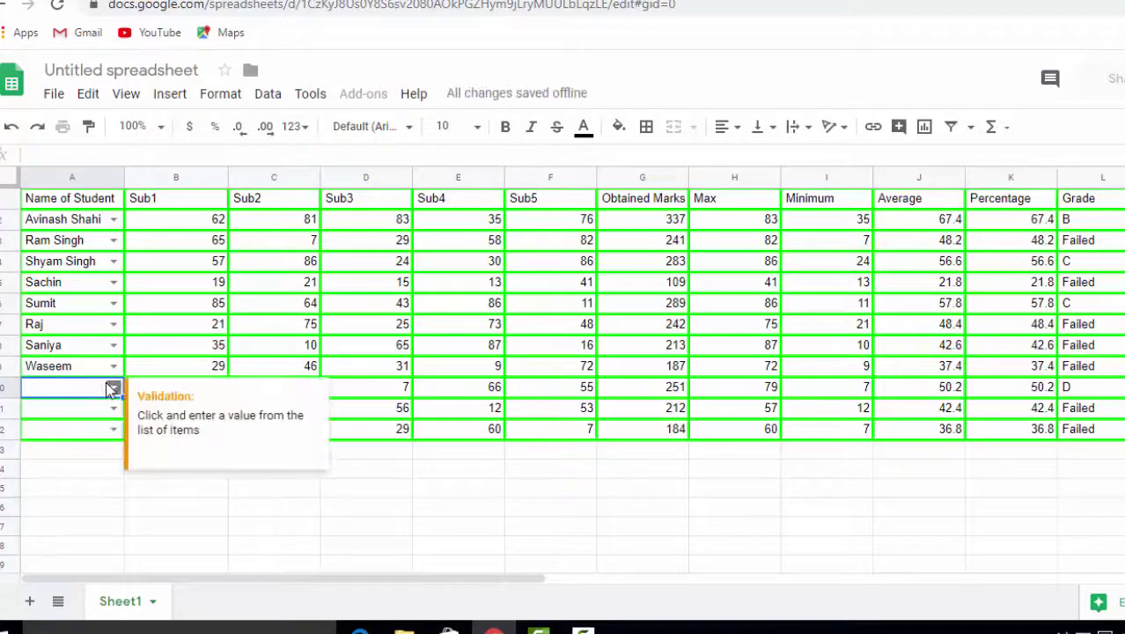
pyautogui.click(111, 387)
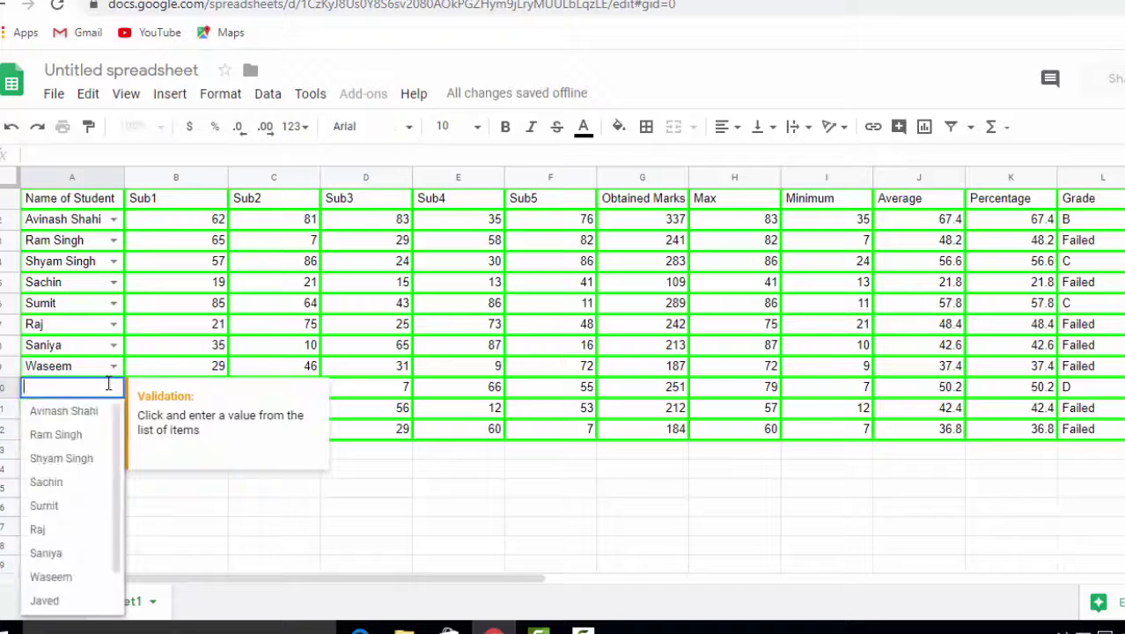
pyautogui.click(69, 600)
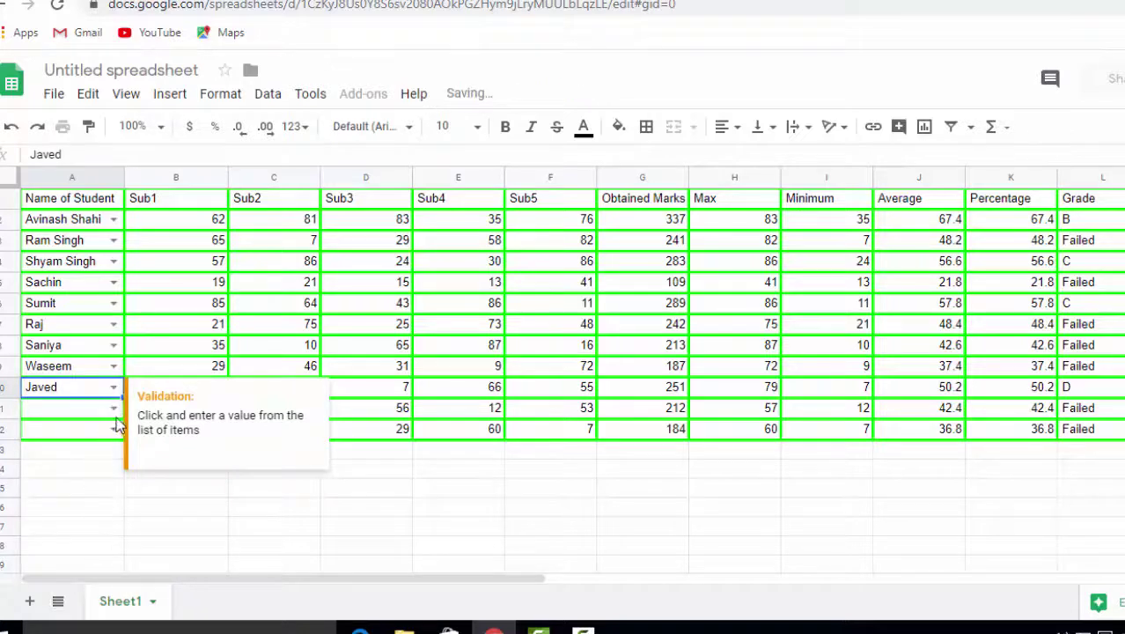
pyautogui.click(113, 407)
pyautogui.scroll(-1, 81, 528)
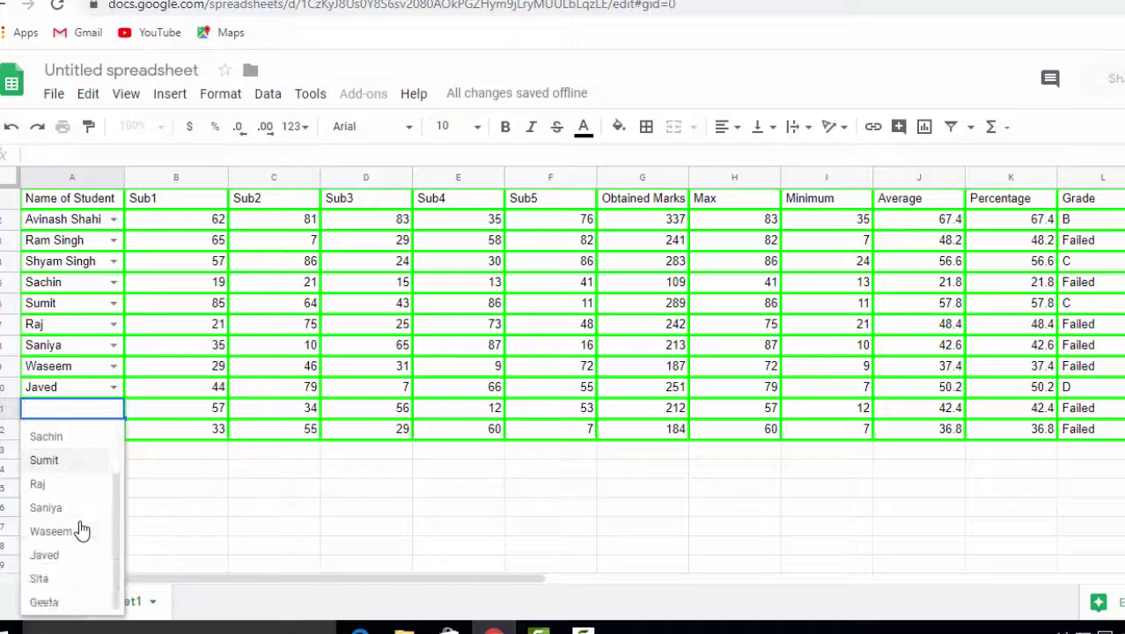
pyautogui.click(63, 583)
pyautogui.click(113, 429)
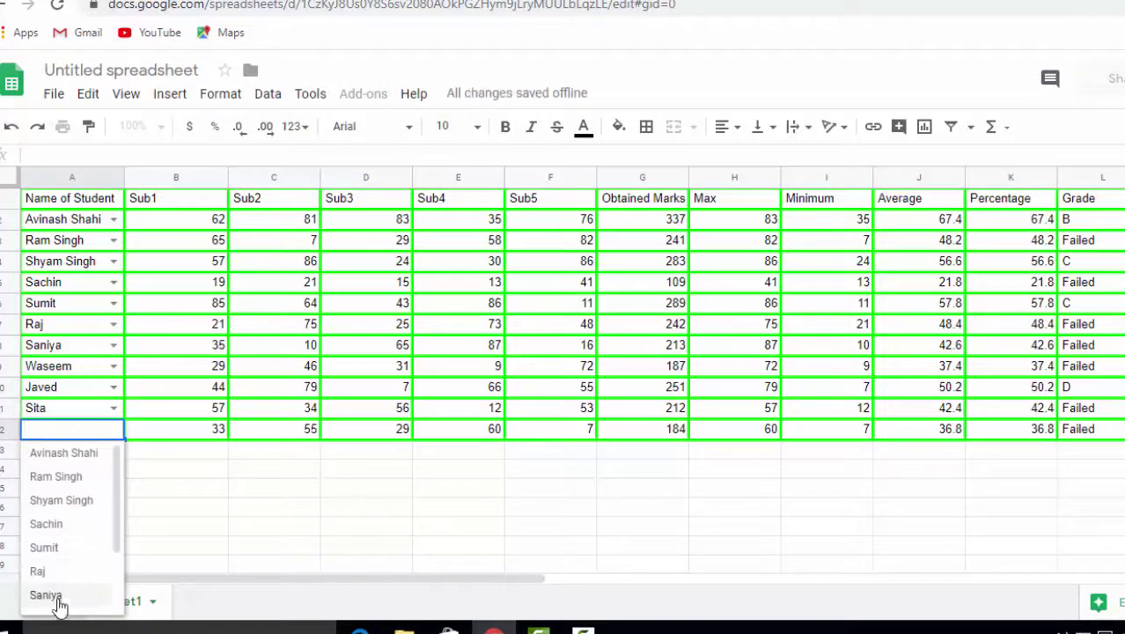
pyautogui.scroll(-2, 66, 594)
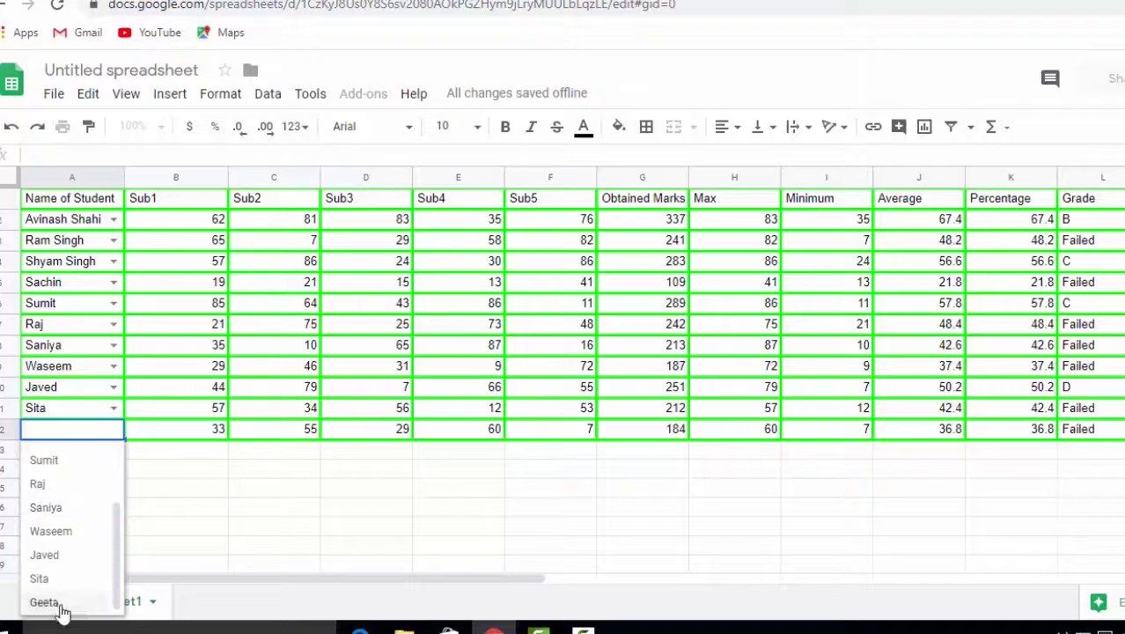
pyautogui.click(44, 602)
pyautogui.click(205, 532)
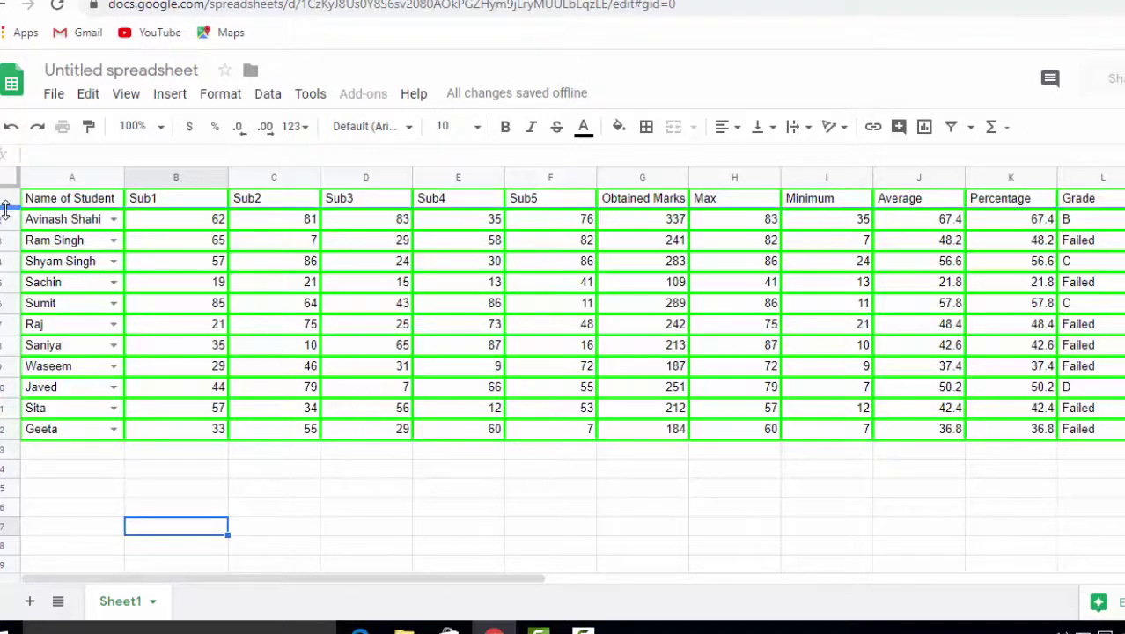
# Make row 1 taller and centre the A1:L1 header titles horizontally and vertically (Middle).
pyautogui.moveTo(5, 208); pyautogui.dragTo(7, 224)
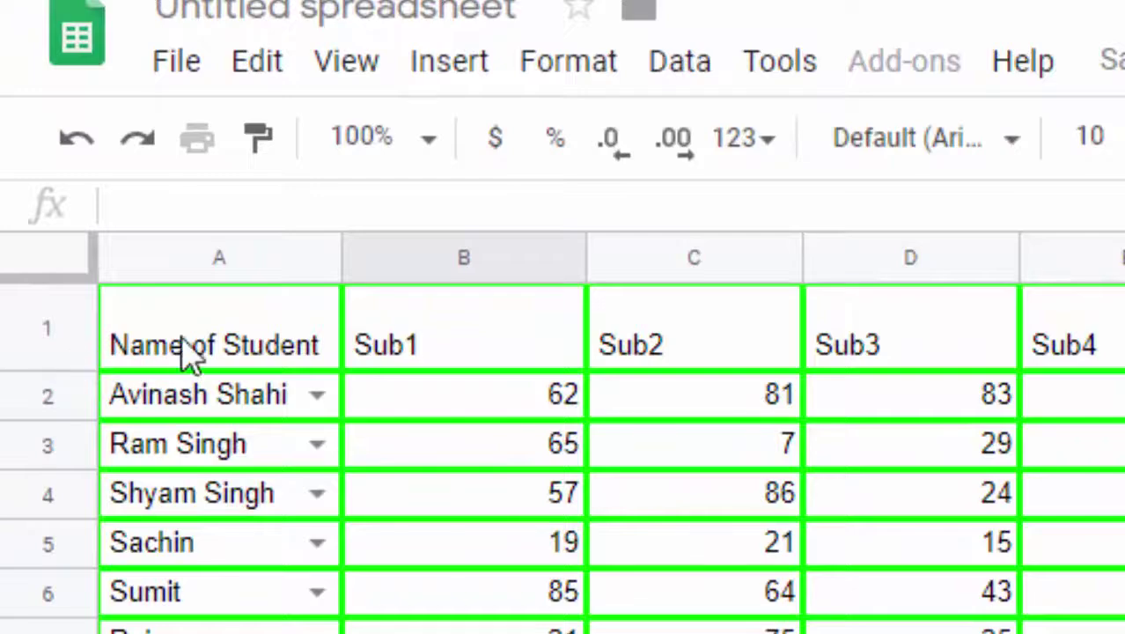
pyautogui.click(181, 352)
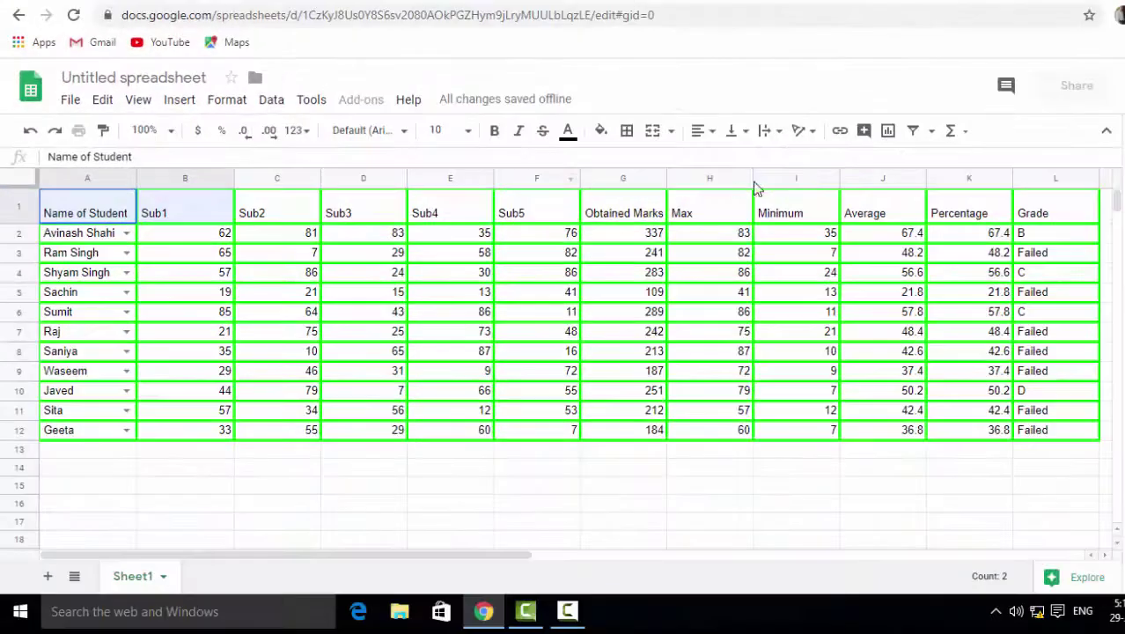
pyautogui.moveTo(754, 188); pyautogui.dragTo(1066, 208)
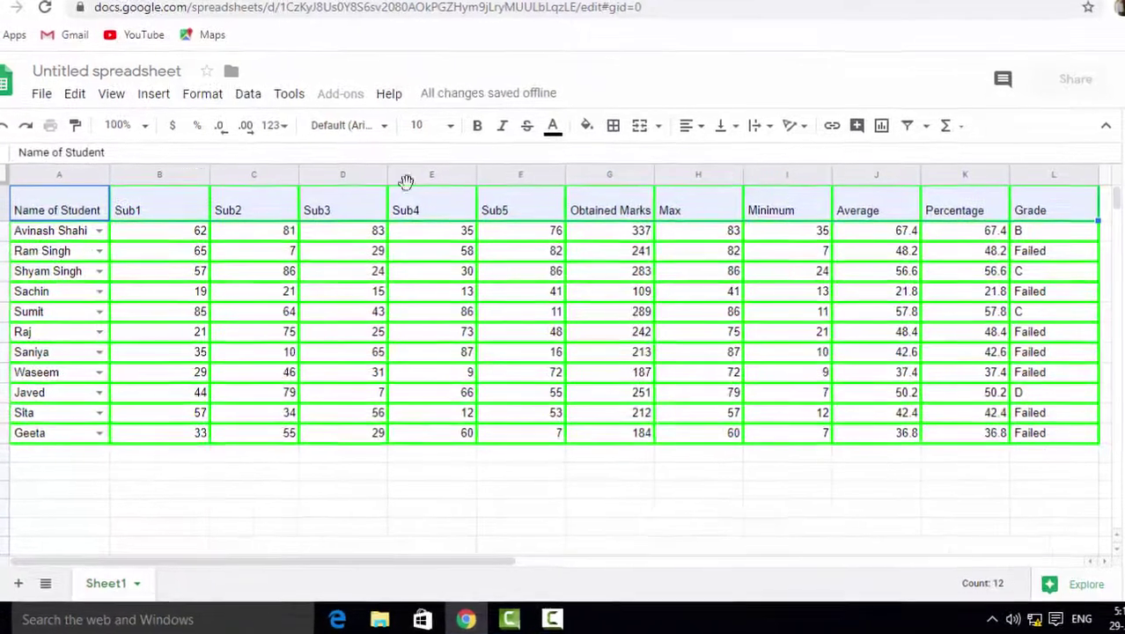
pyautogui.click(699, 137)
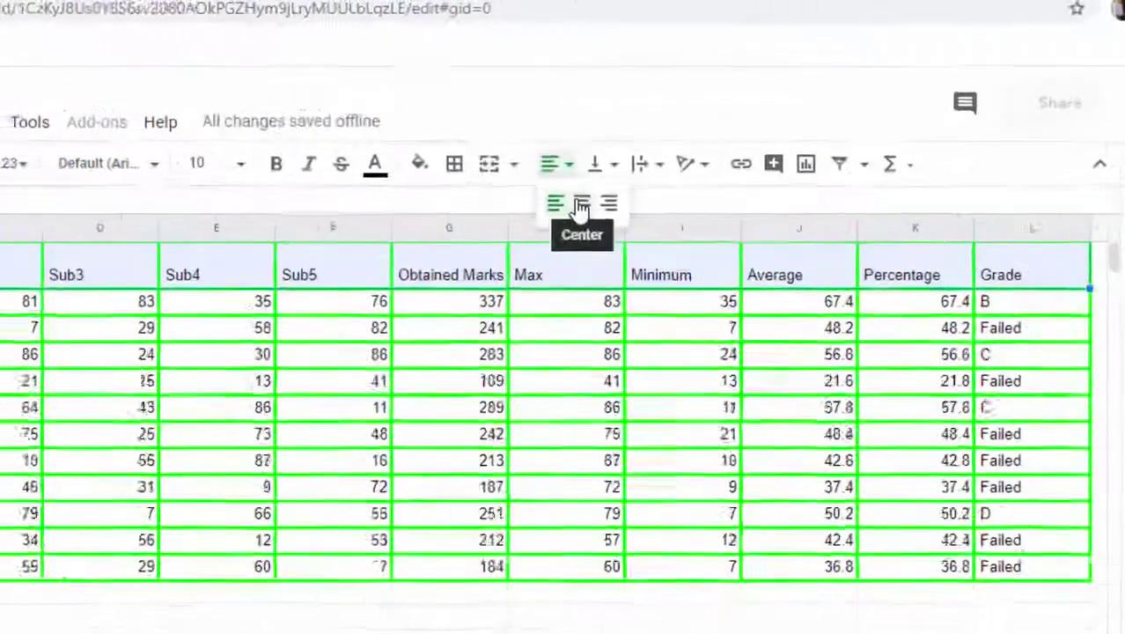
pyautogui.click(699, 151)
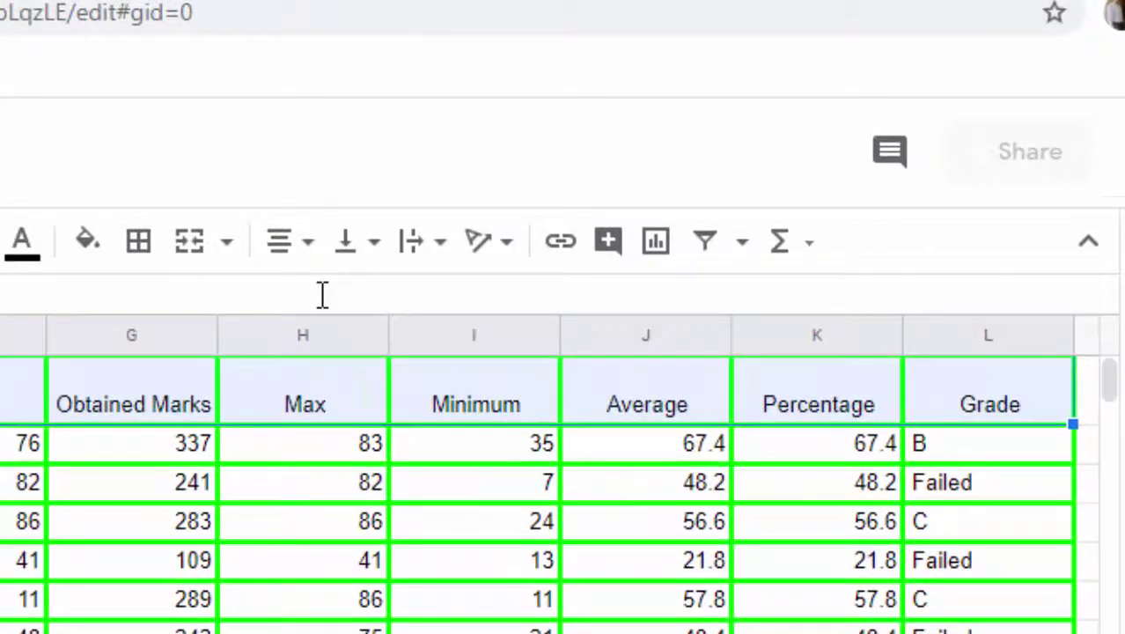
pyautogui.click(373, 241)
pyautogui.click(393, 297)
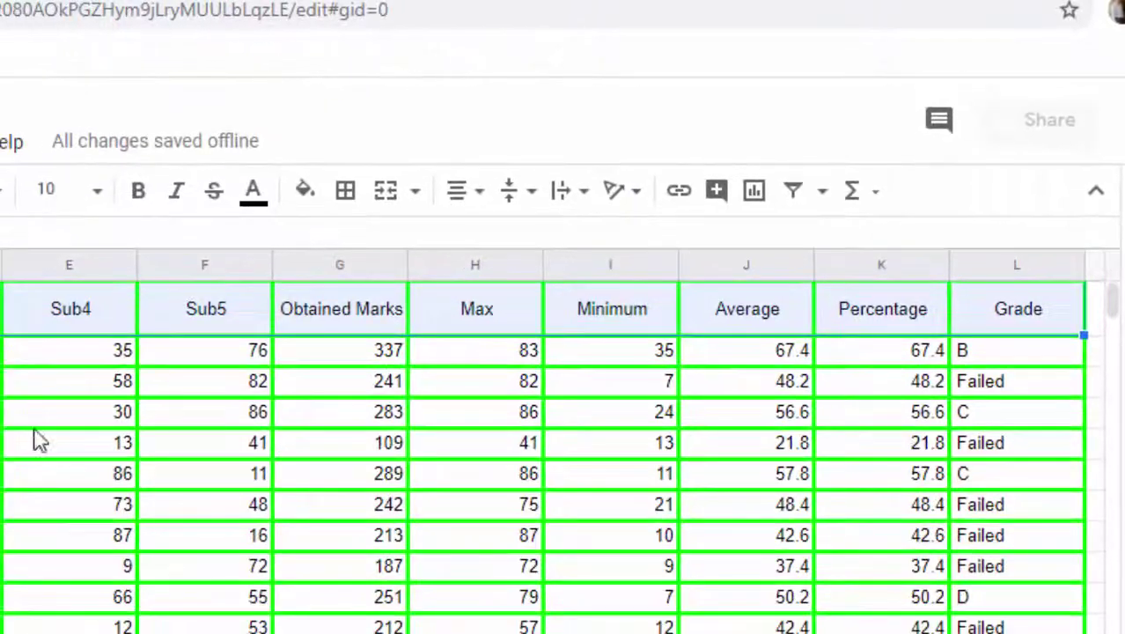
pyautogui.click(306, 193)
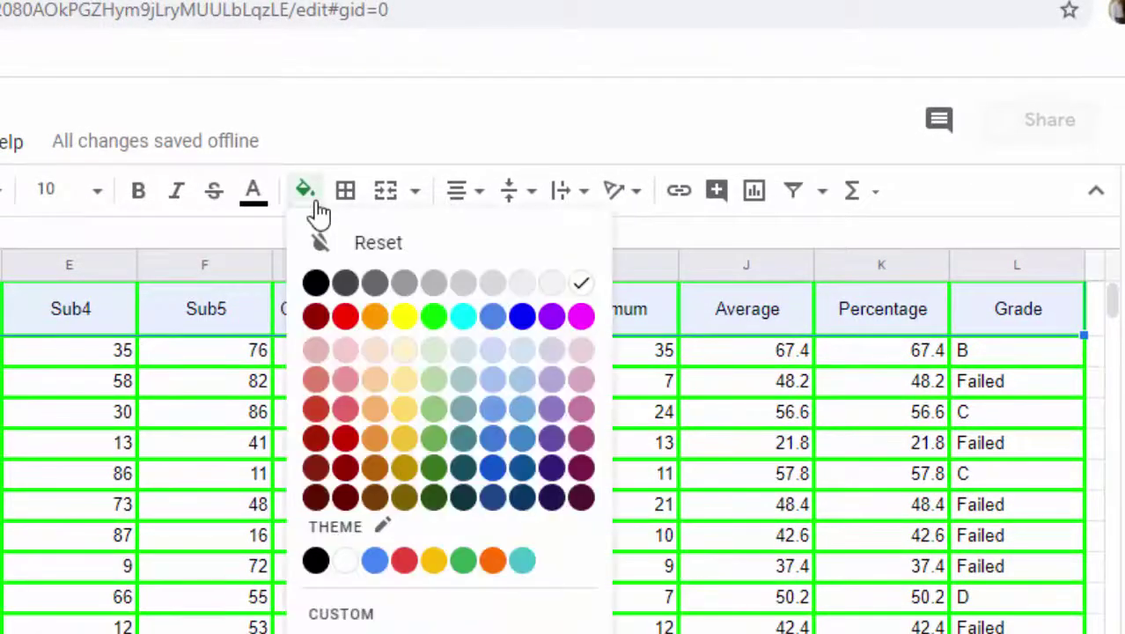
# Fill the A1:L1 header row red and colour its text white.
pyautogui.click(346, 317)
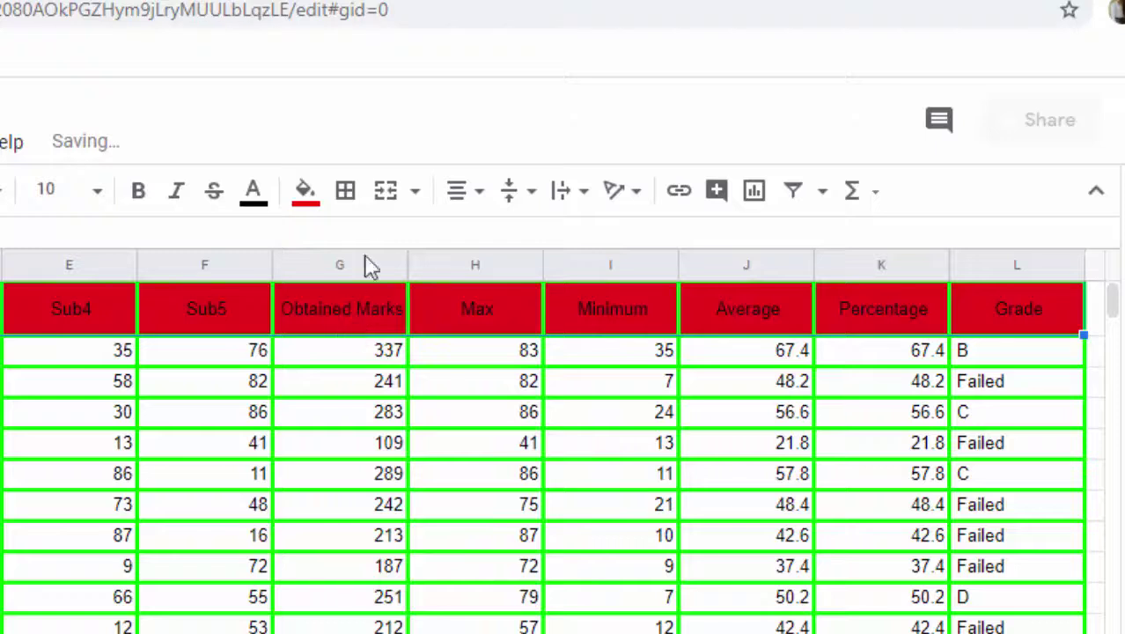
pyautogui.click(253, 194)
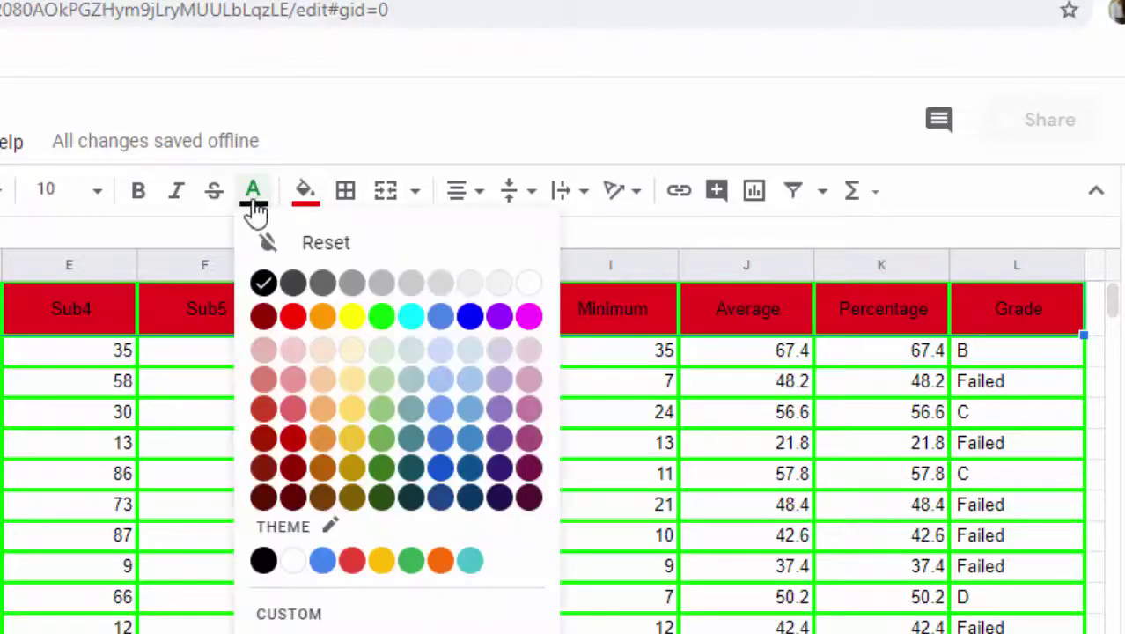
pyautogui.click(530, 284)
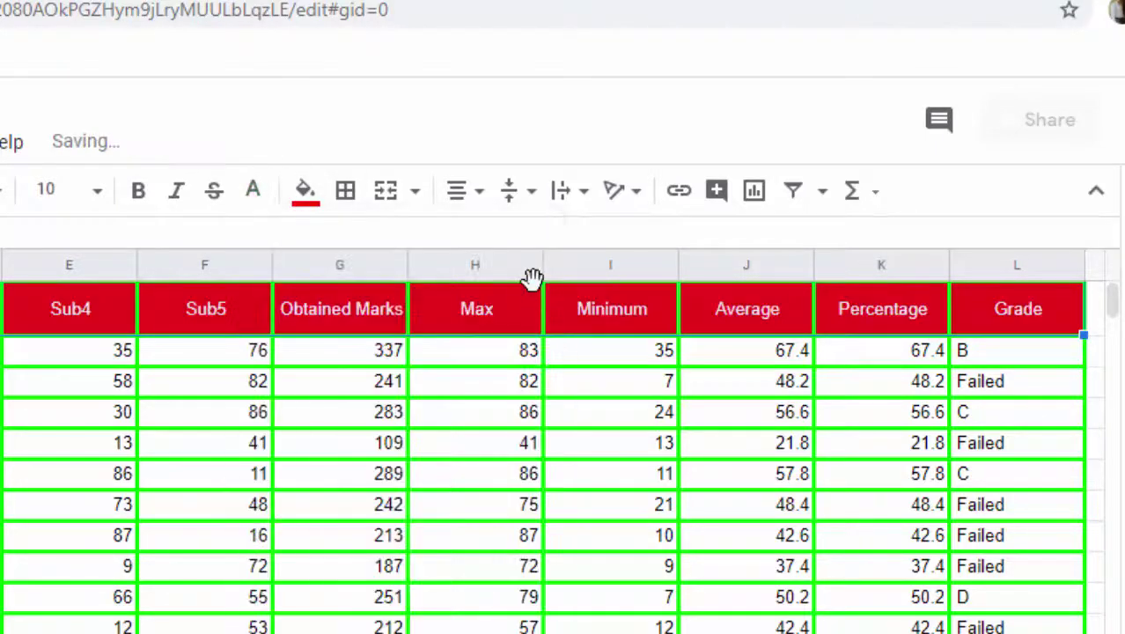
pyautogui.click(375, 597)
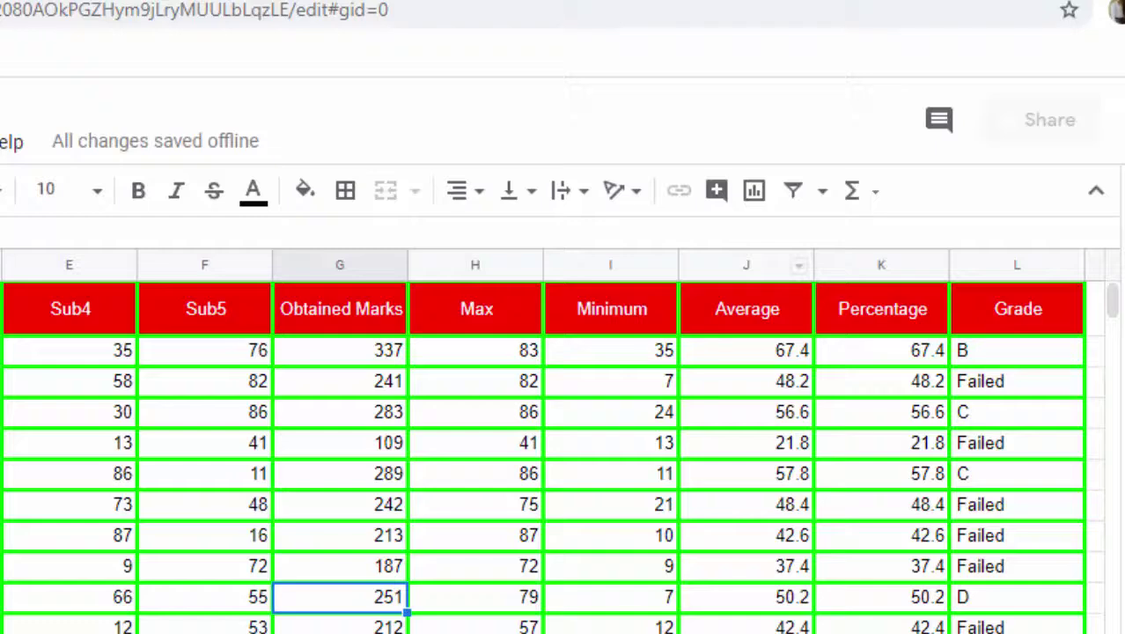
pyautogui.scroll(-1, 545, 458)
pyautogui.scroll(1, 546, 458)
pyautogui.click(68, 626)
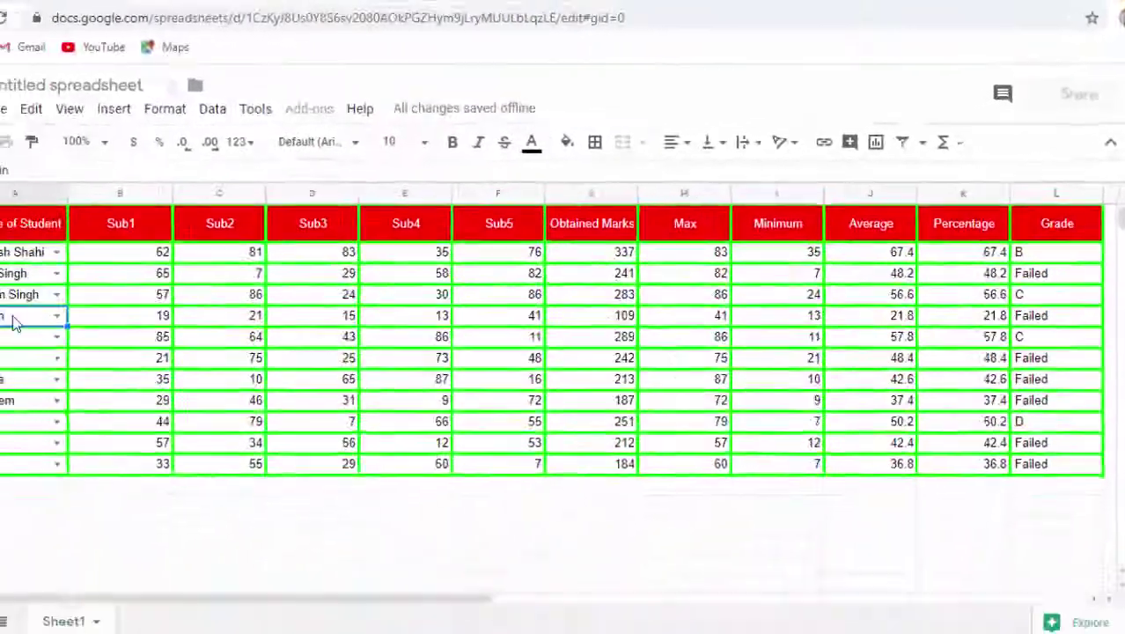
# Copy the Sachin name cell and paste it into C14 below the table.
pyautogui.rightClick(50, 315)
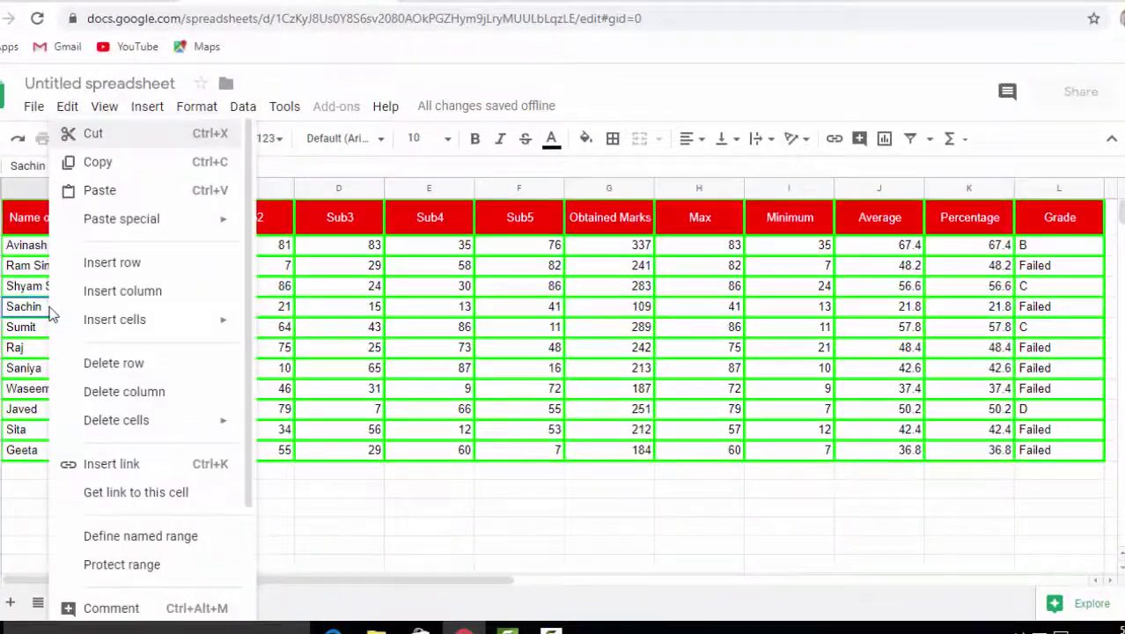
pyautogui.click(78, 162)
pyautogui.click(244, 494)
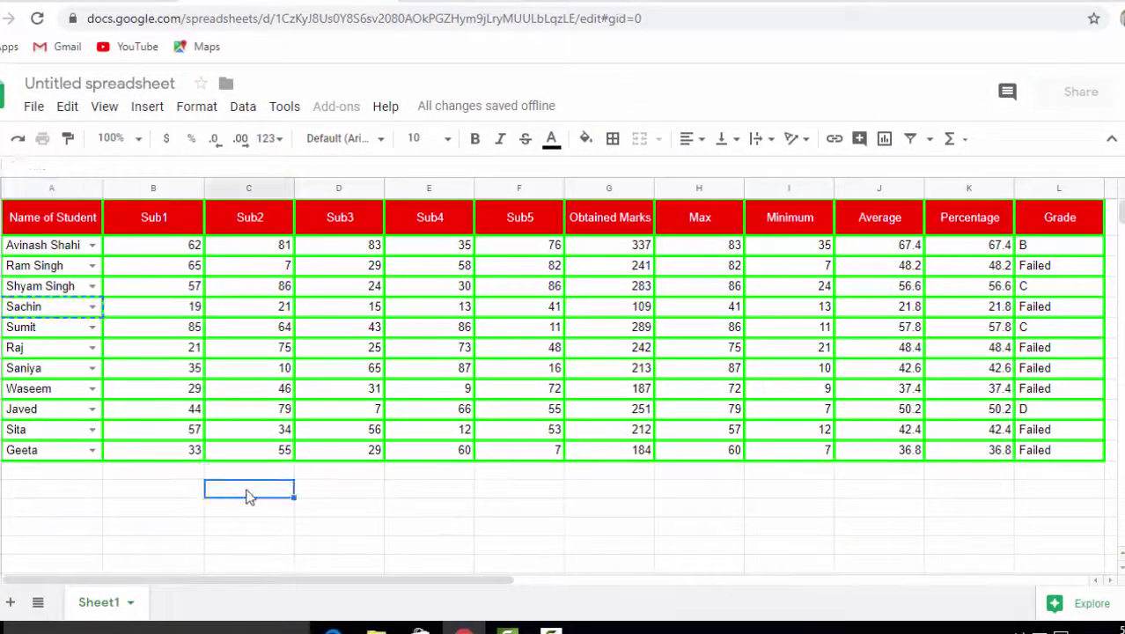
pyautogui.rightClick(248, 495)
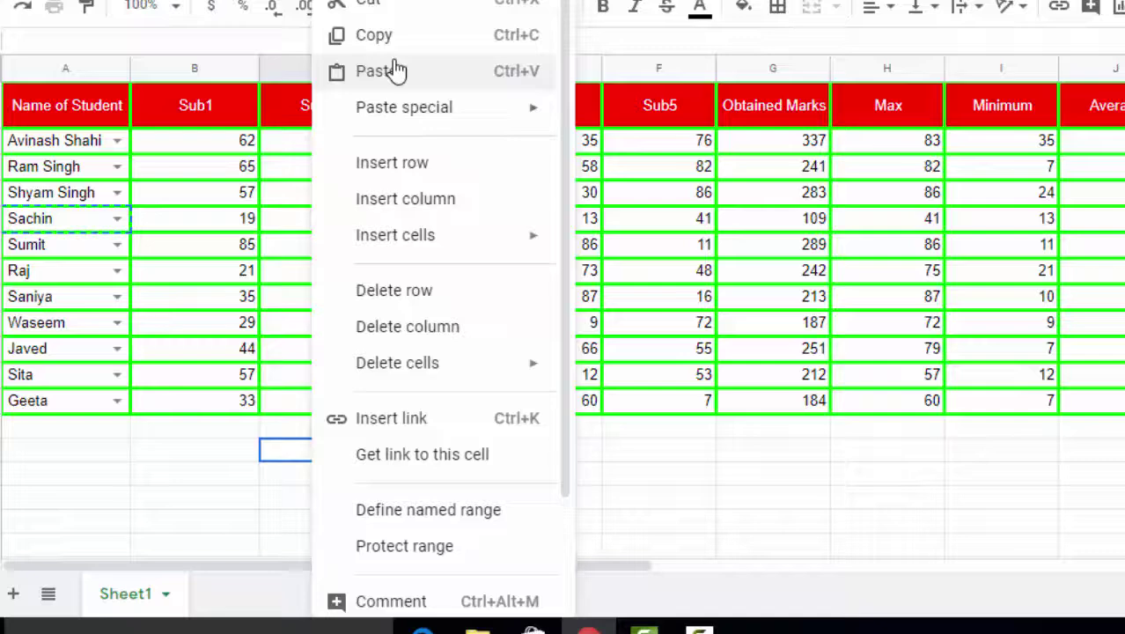
pyautogui.click(304, 189)
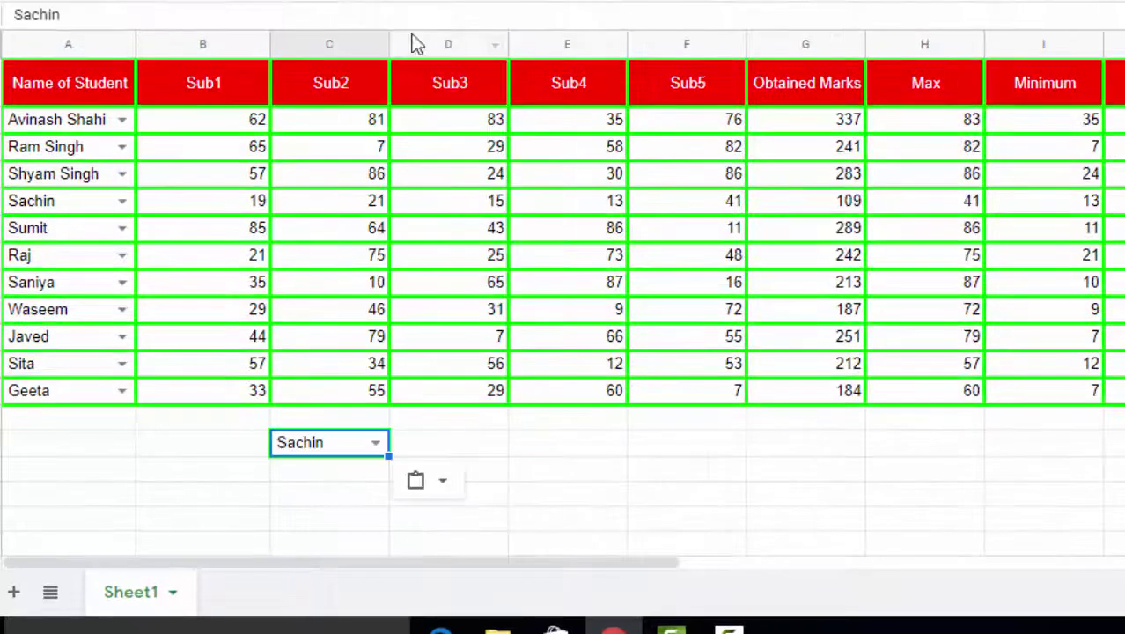
# Copy the Obtained Marks header from G1 and paste it into D14 beside Sachin.
pyautogui.click(426, 448)
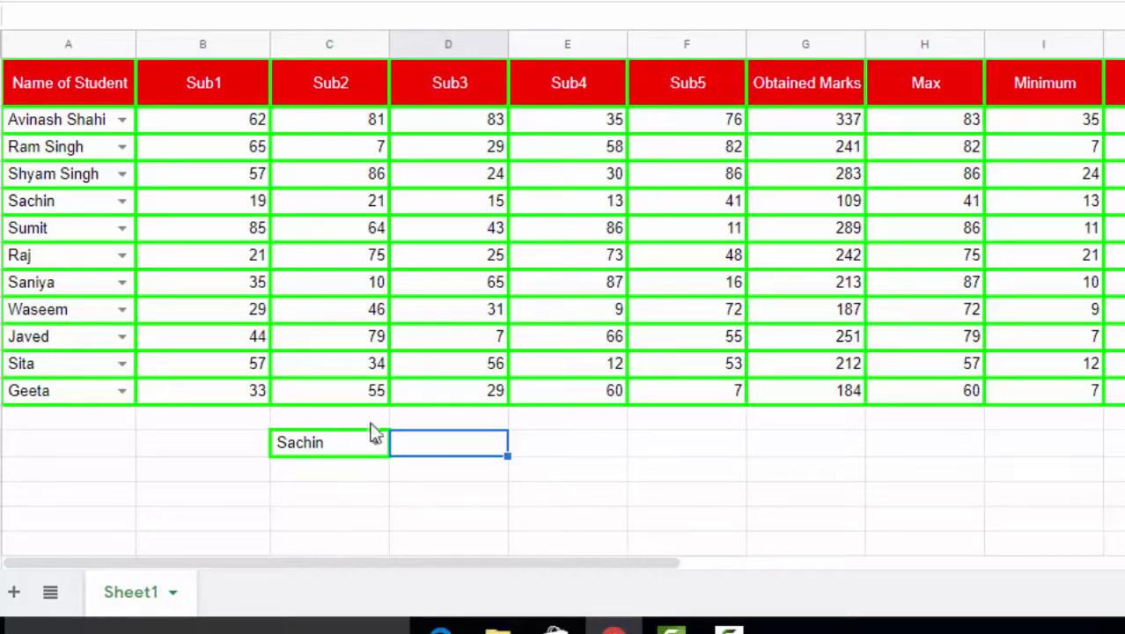
pyautogui.click(798, 90)
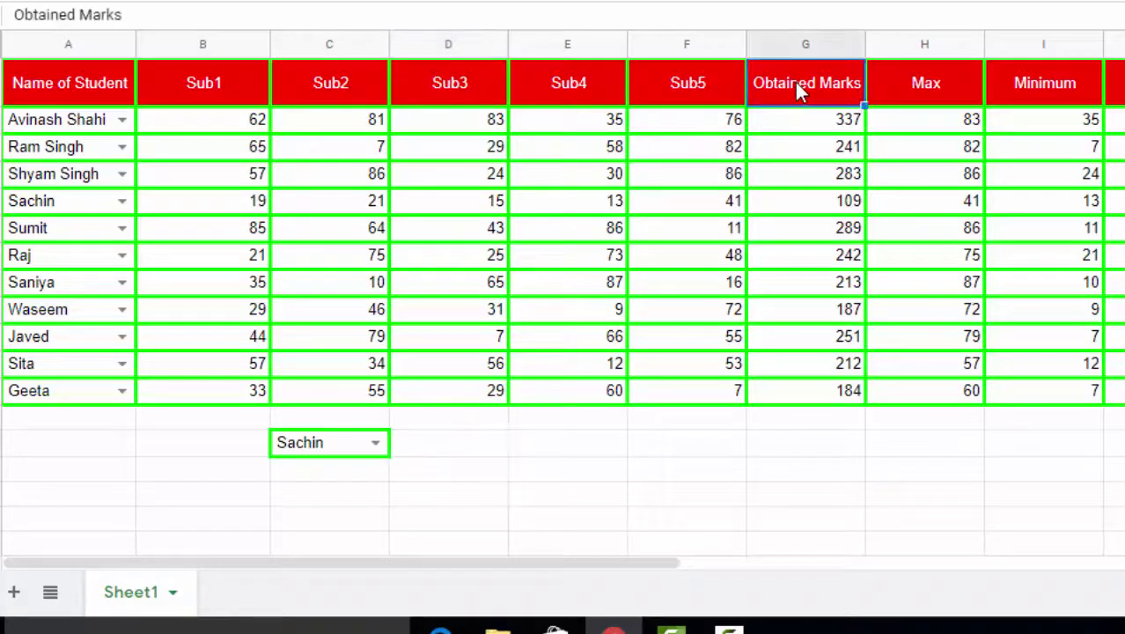
pyautogui.rightClick(798, 91)
pyautogui.click(855, 13)
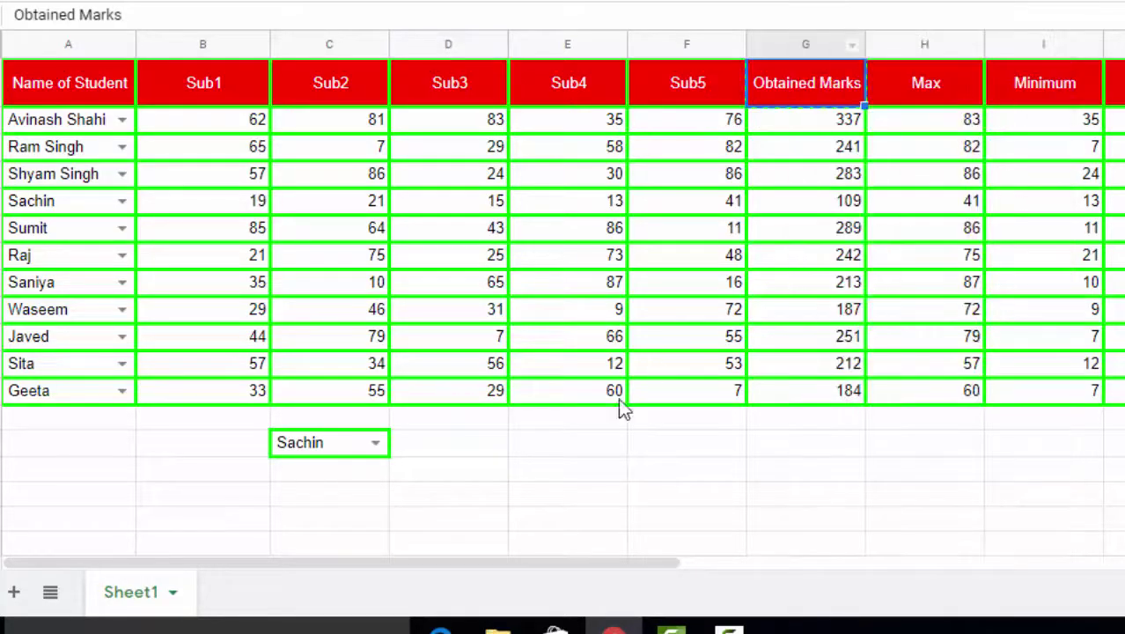
pyautogui.click(468, 454)
pyautogui.rightClick(468, 443)
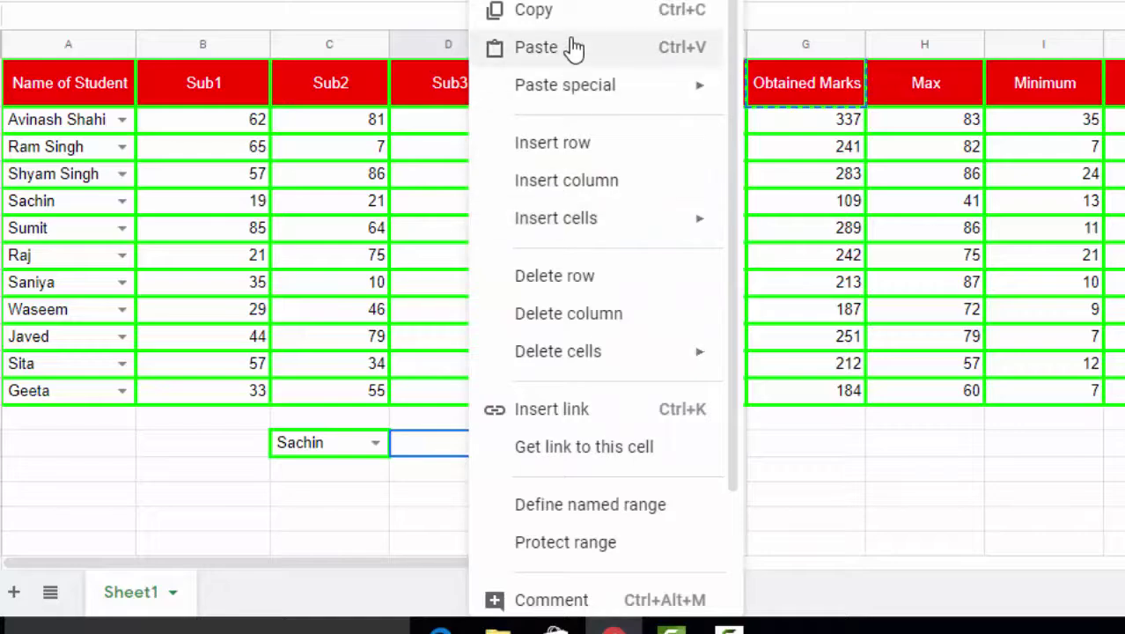
pyautogui.click(537, 48)
pyautogui.click(350, 479)
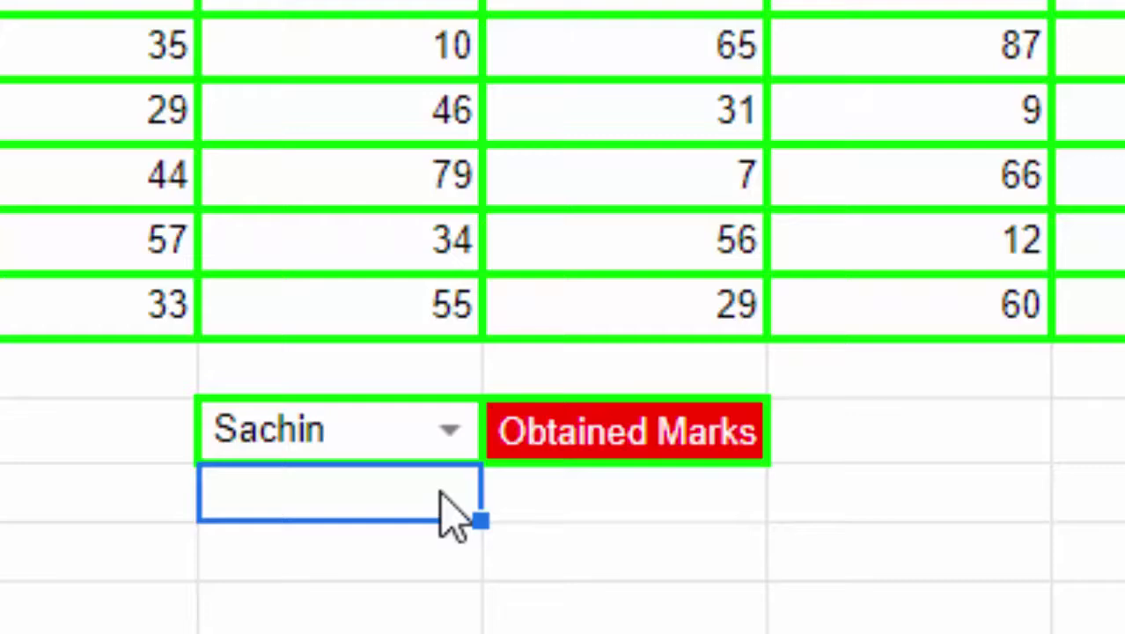
# Enter =MATCH(C14,$A$1:$A$12,0) in C15 so it returns Sachin's row, 5.
pyautogui.write('=ma')
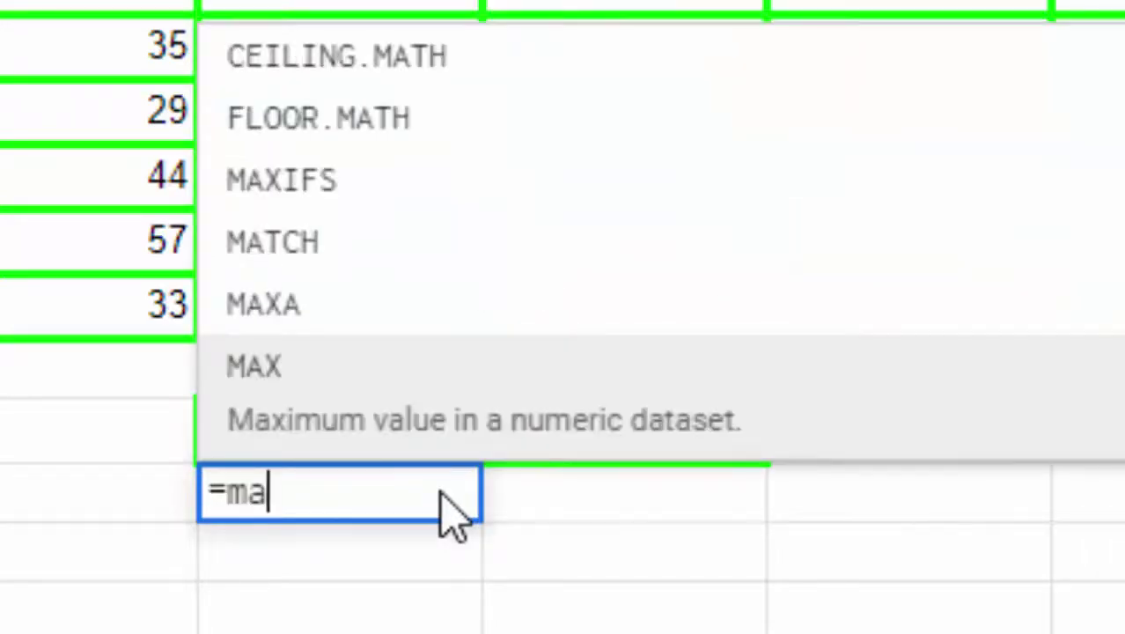
pyautogui.write('tch(')
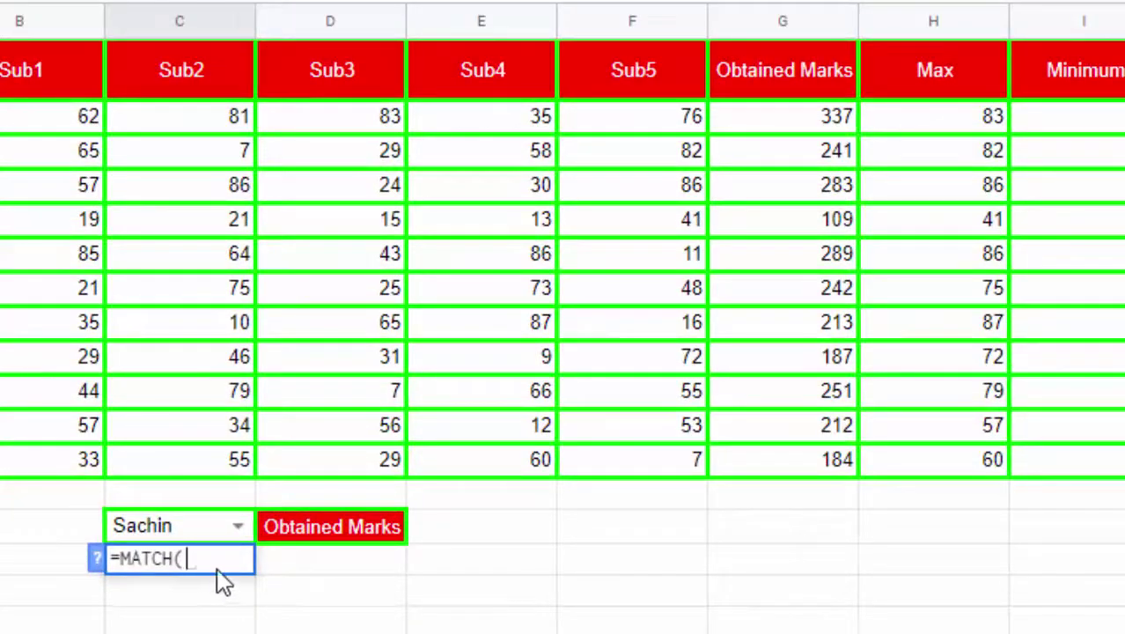
pyautogui.click(192, 531)
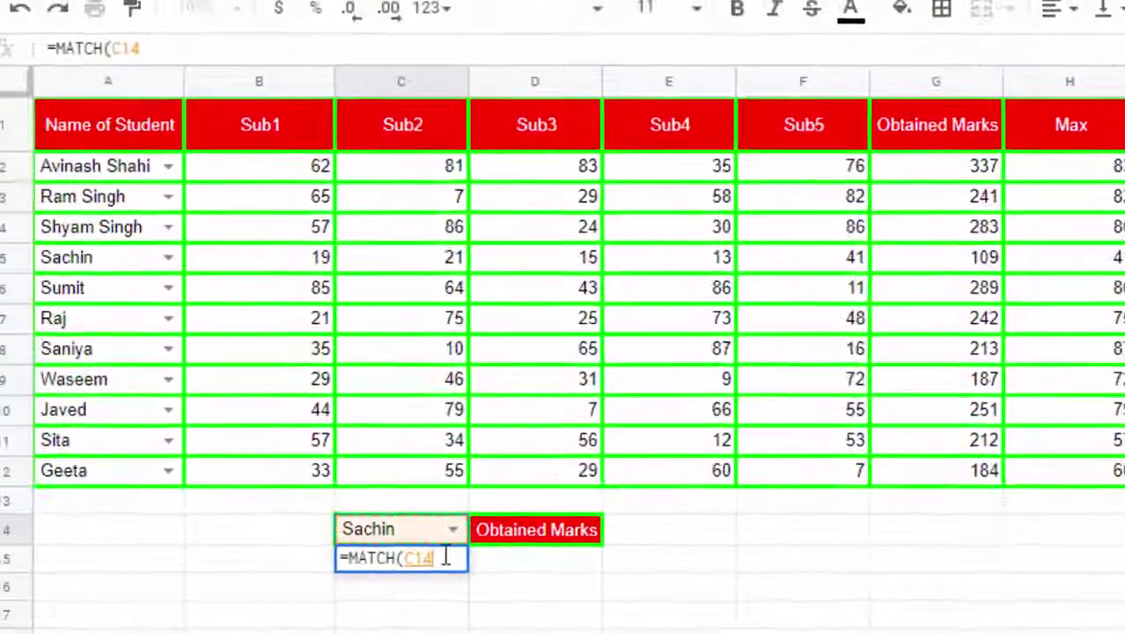
pyautogui.write(',')
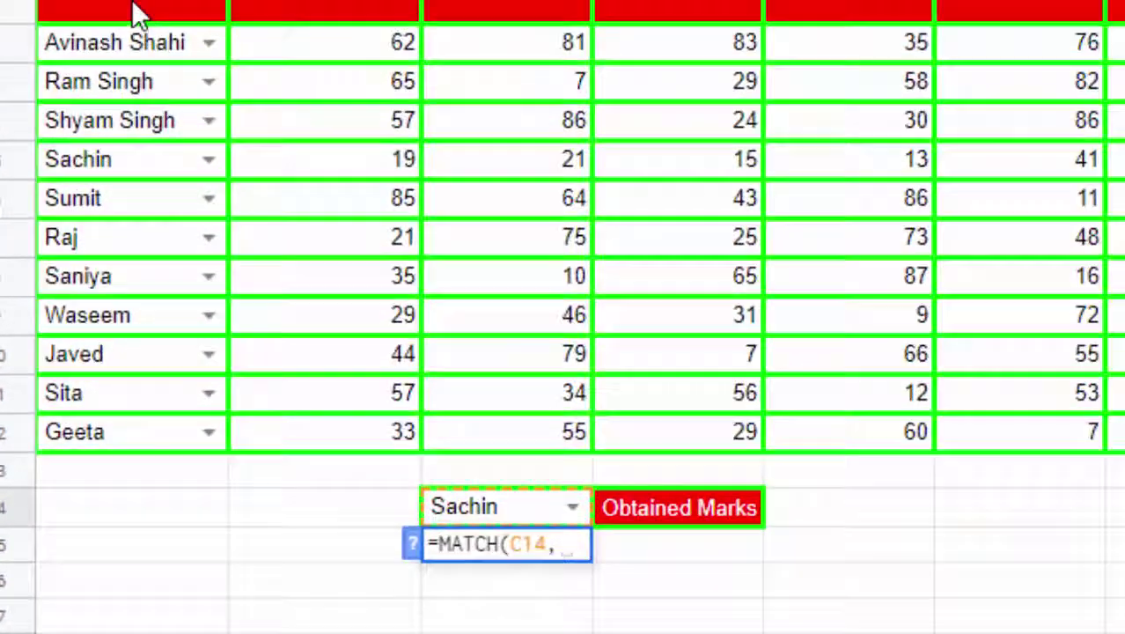
pyautogui.click(116, 77)
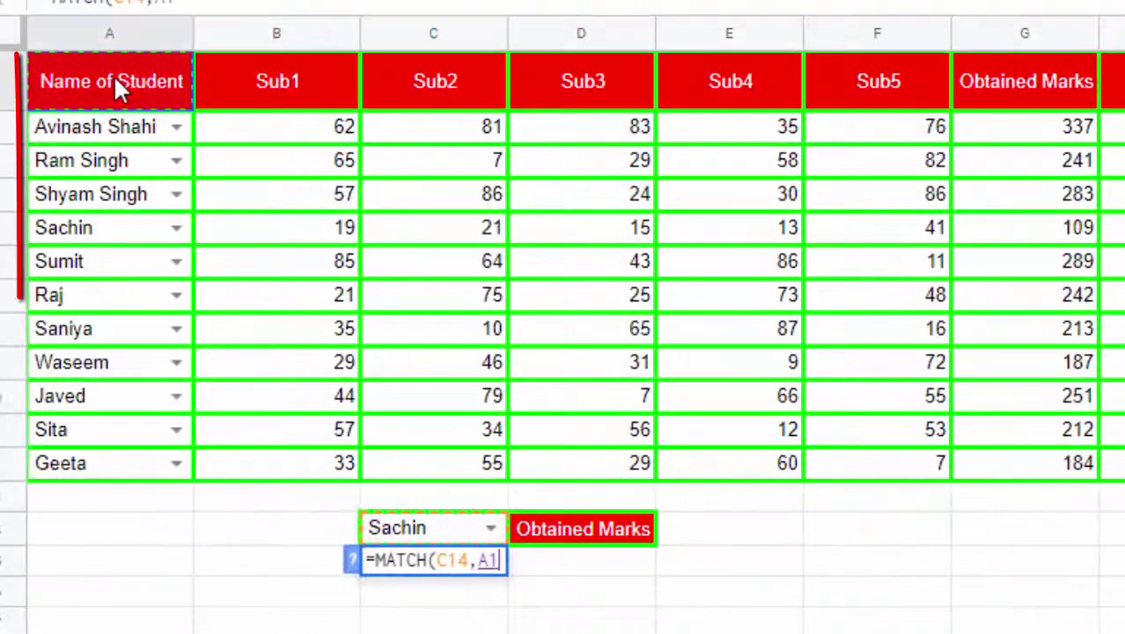
pyautogui.moveTo(115, 77); pyautogui.dragTo(114, 470)
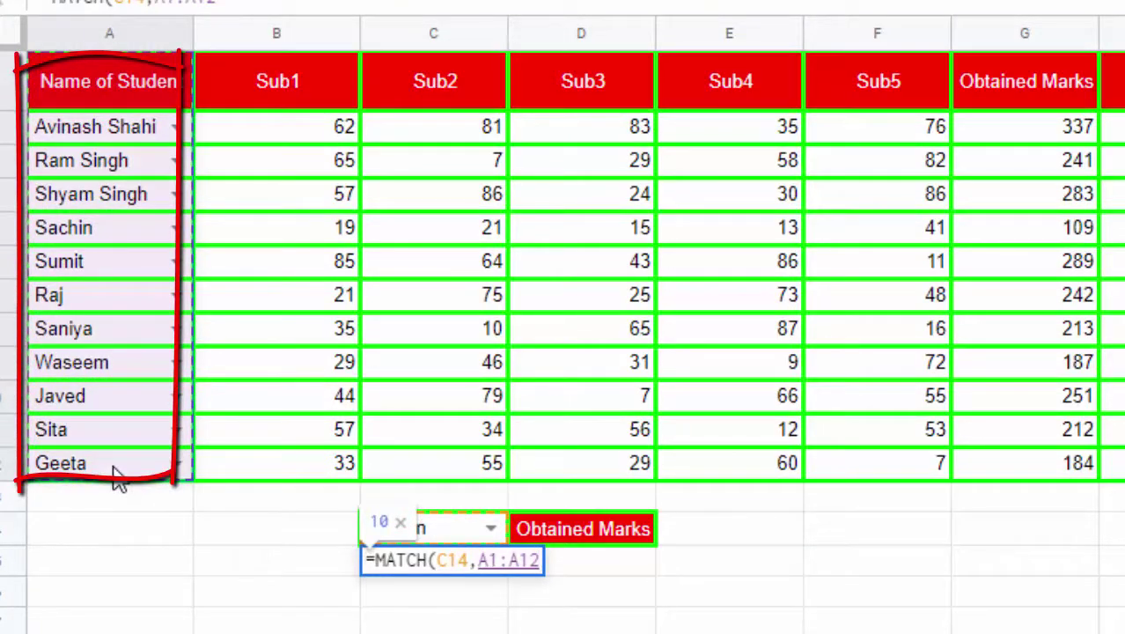
pyautogui.press('F4')
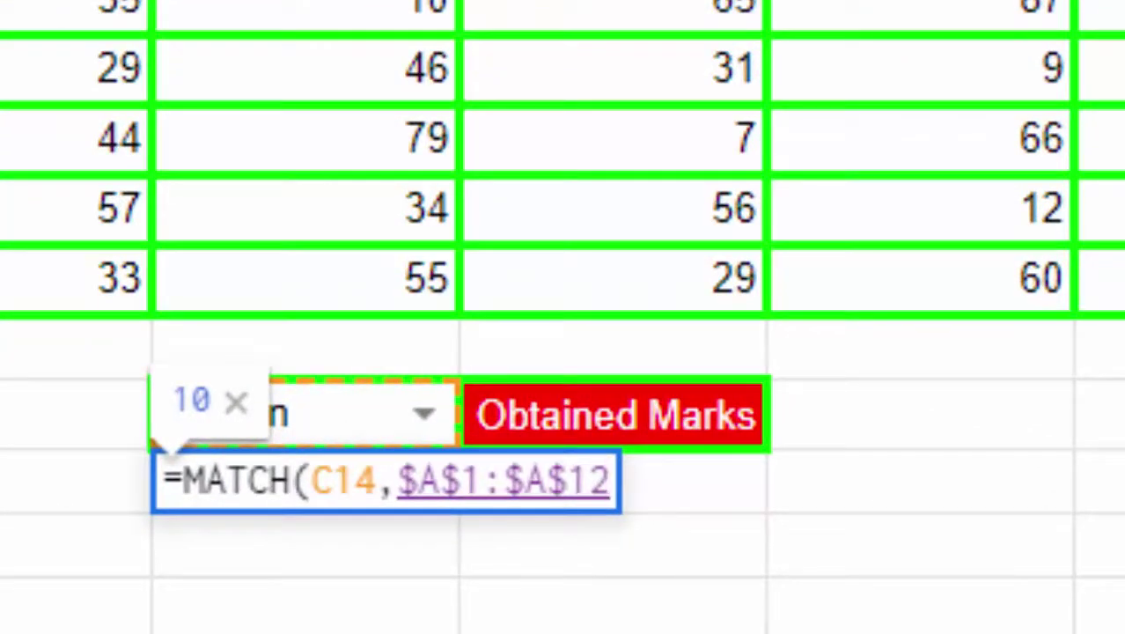
pyautogui.write(',')
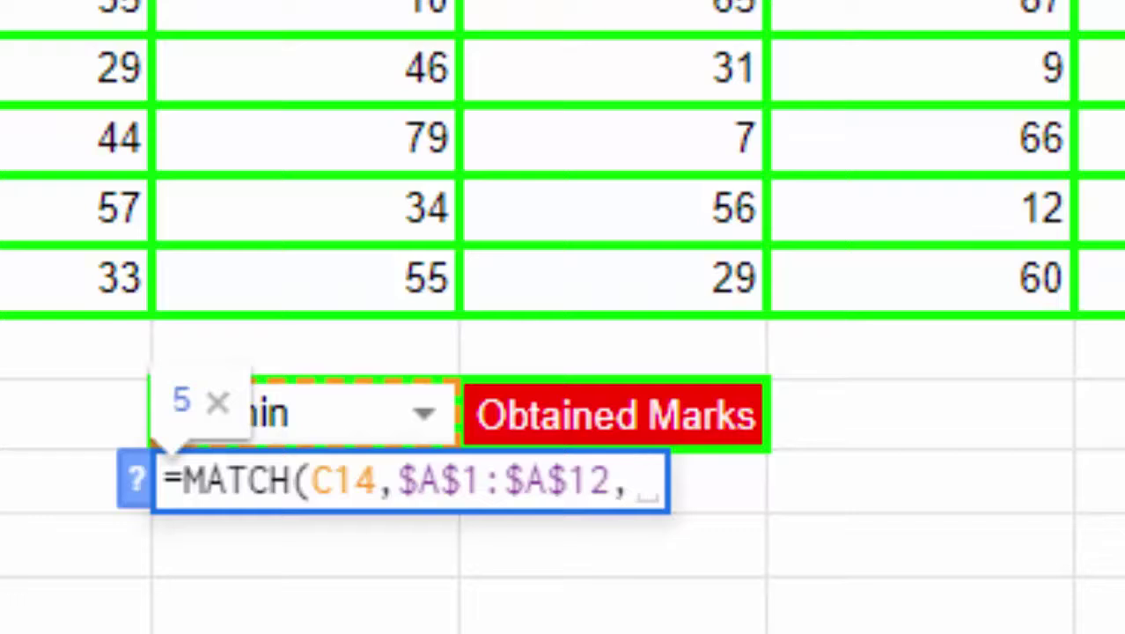
pyautogui.write('0')
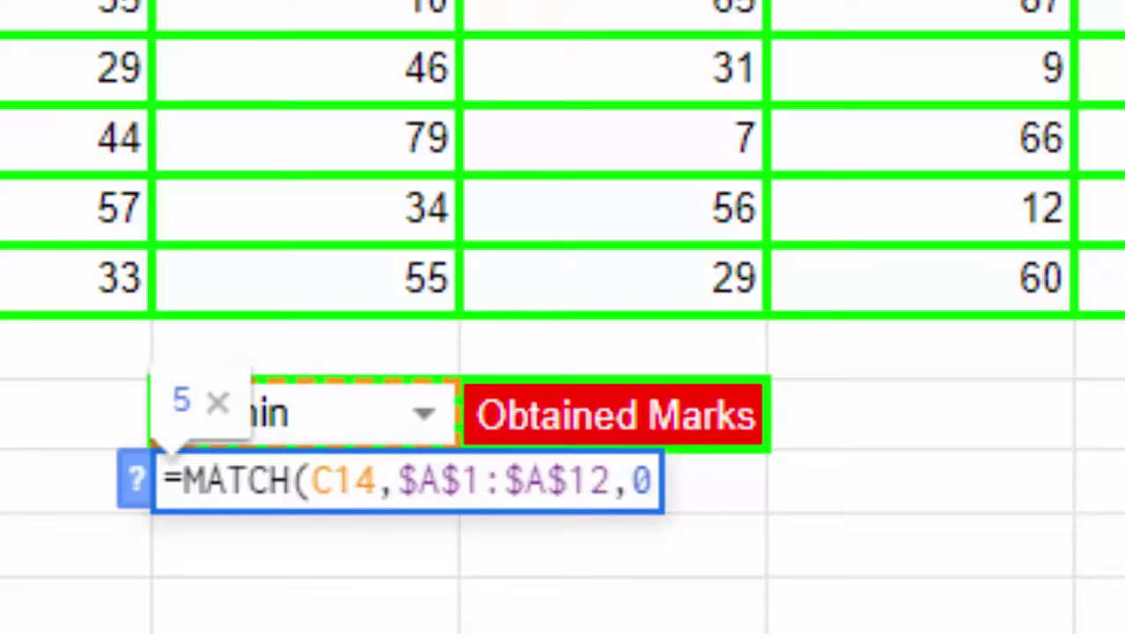
pyautogui.write(')')
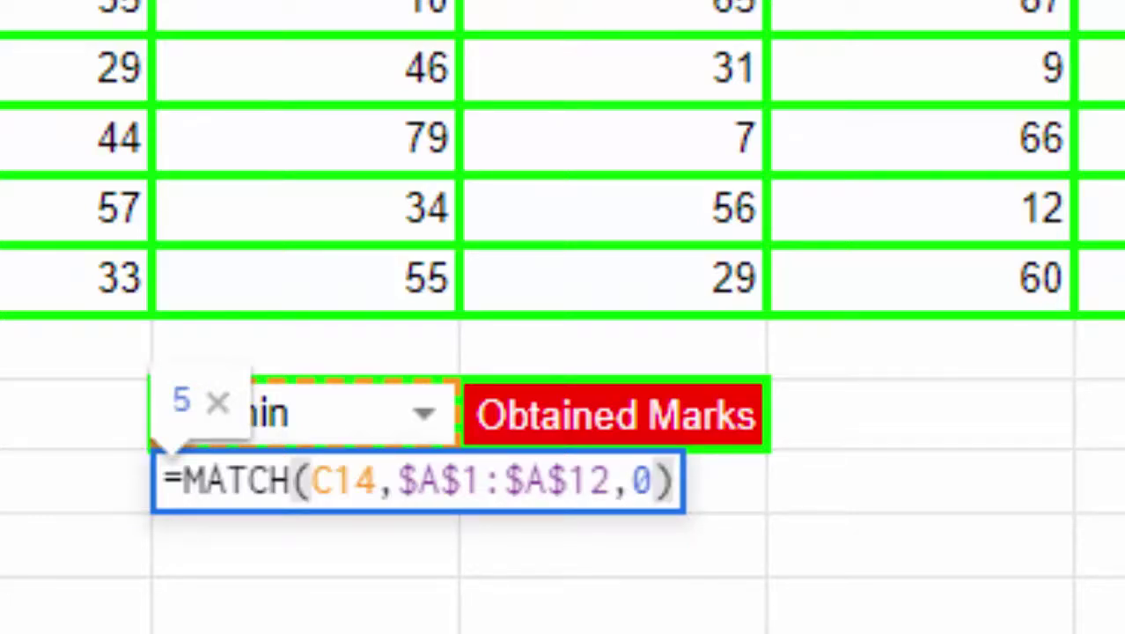
pyautogui.press('Return')
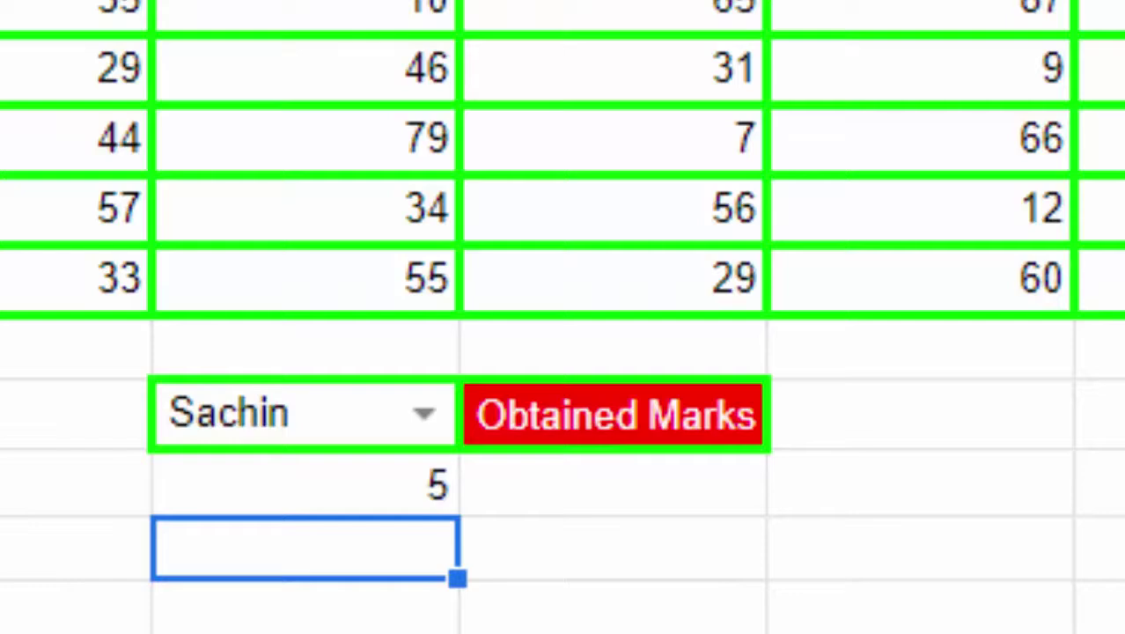
pyautogui.click(316, 506)
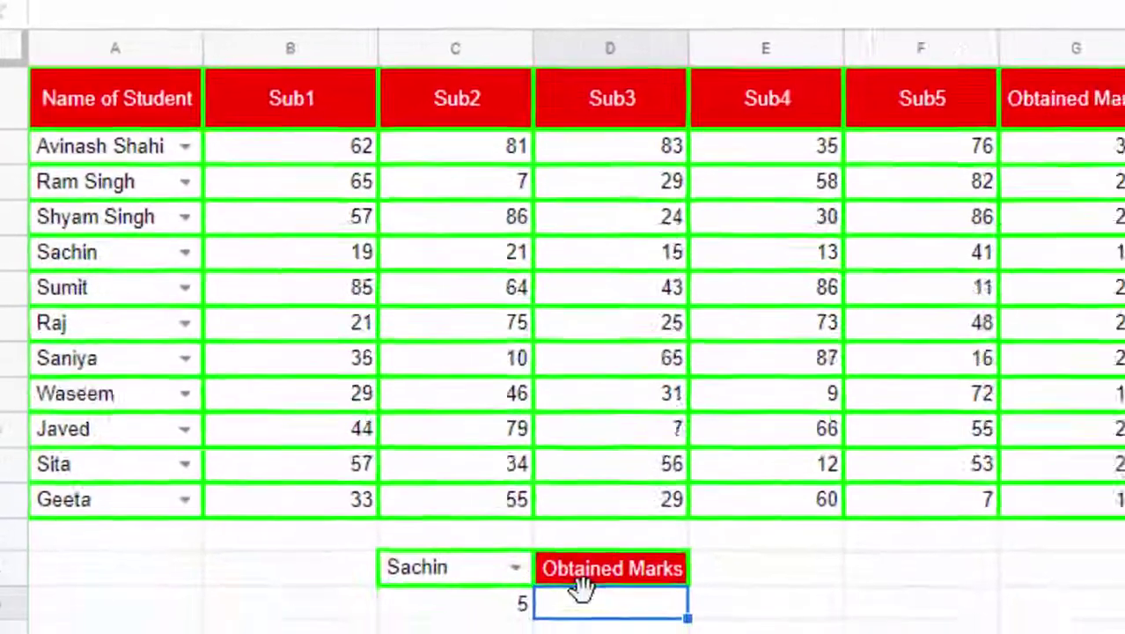
# Enter =MATCH(D14,$A$1:$L$1,0) in D15, returning 7 as the Obtained Marks column.
pyautogui.click(532, 546)
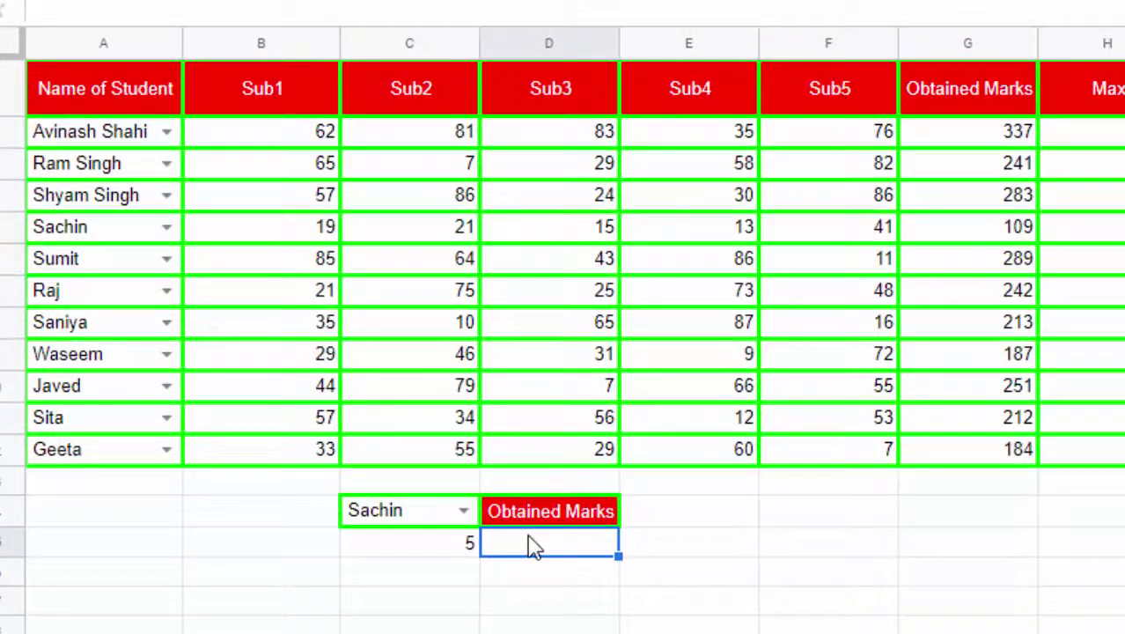
pyautogui.write('=')
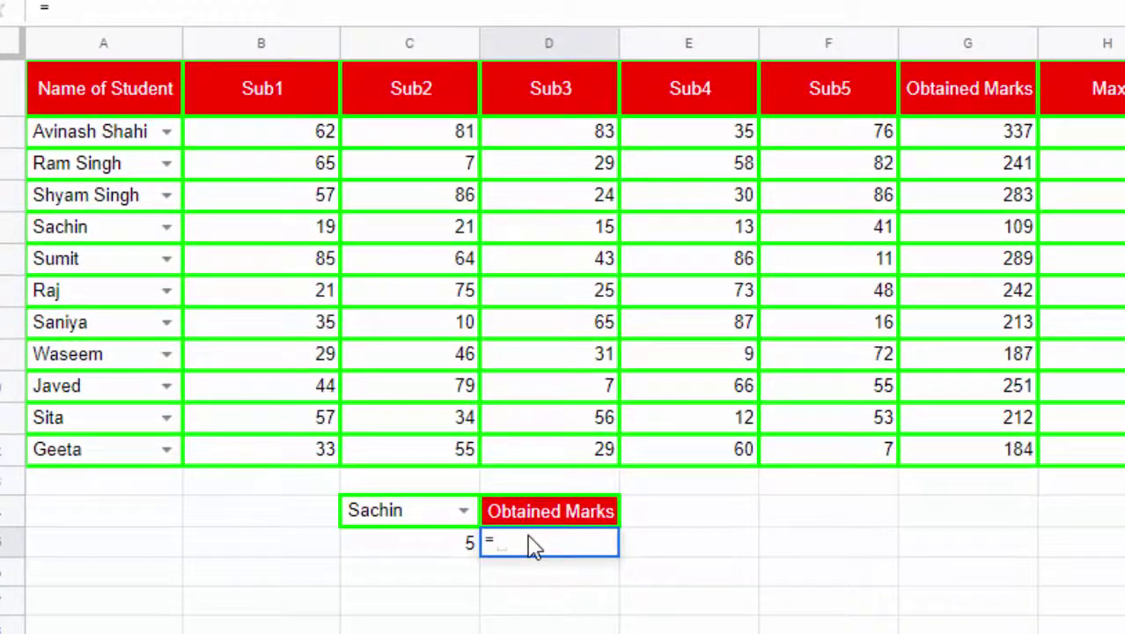
pyautogui.write('matc')
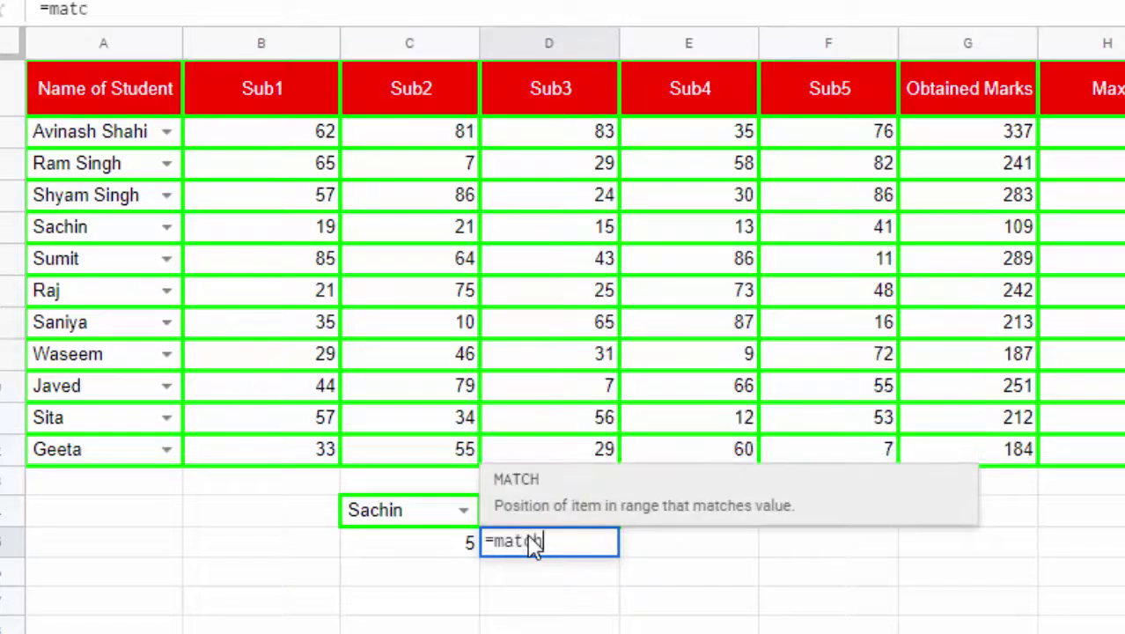
pyautogui.write('(')
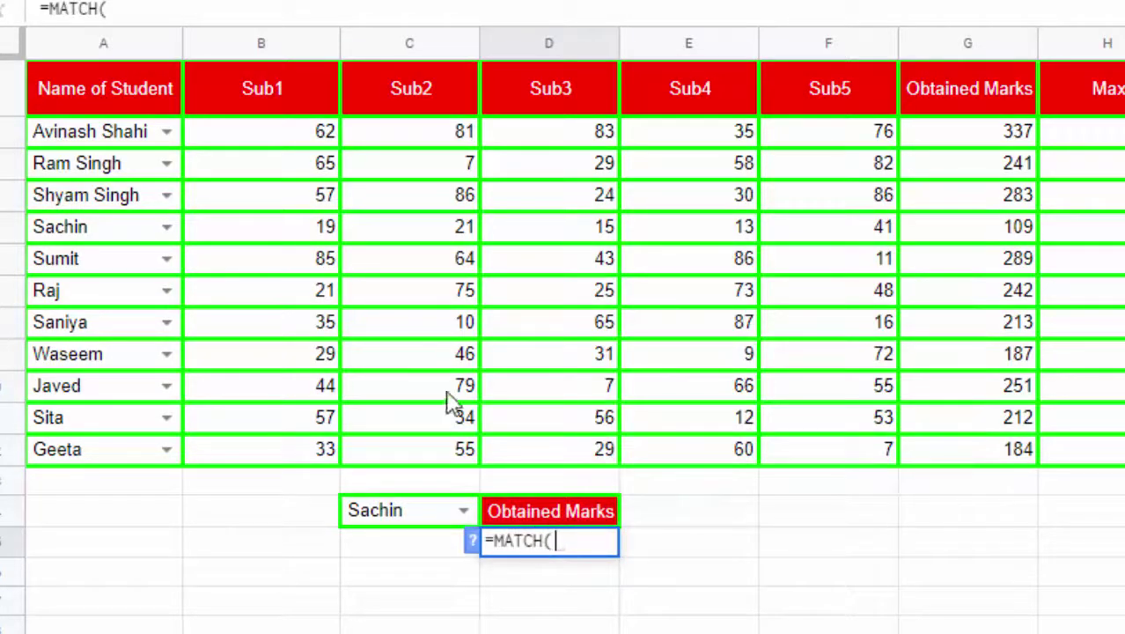
pyautogui.click(557, 517)
pyautogui.write(',')
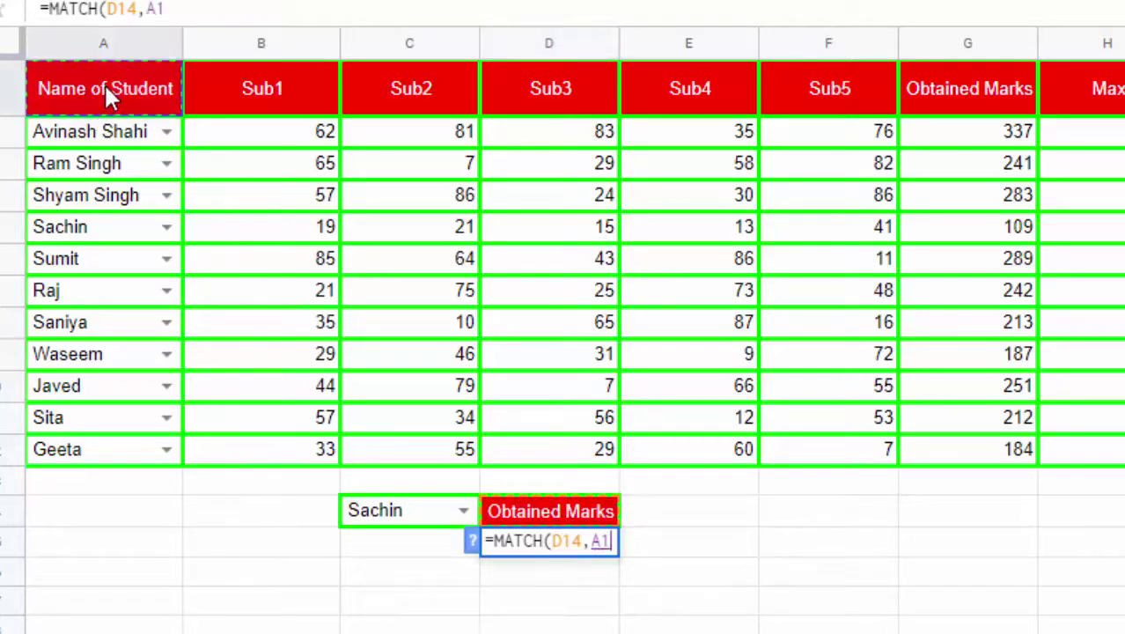
pyautogui.moveTo(104, 82); pyautogui.dragTo(325, 62)
pyautogui.moveTo(428, 63); pyautogui.dragTo(1117, 63)
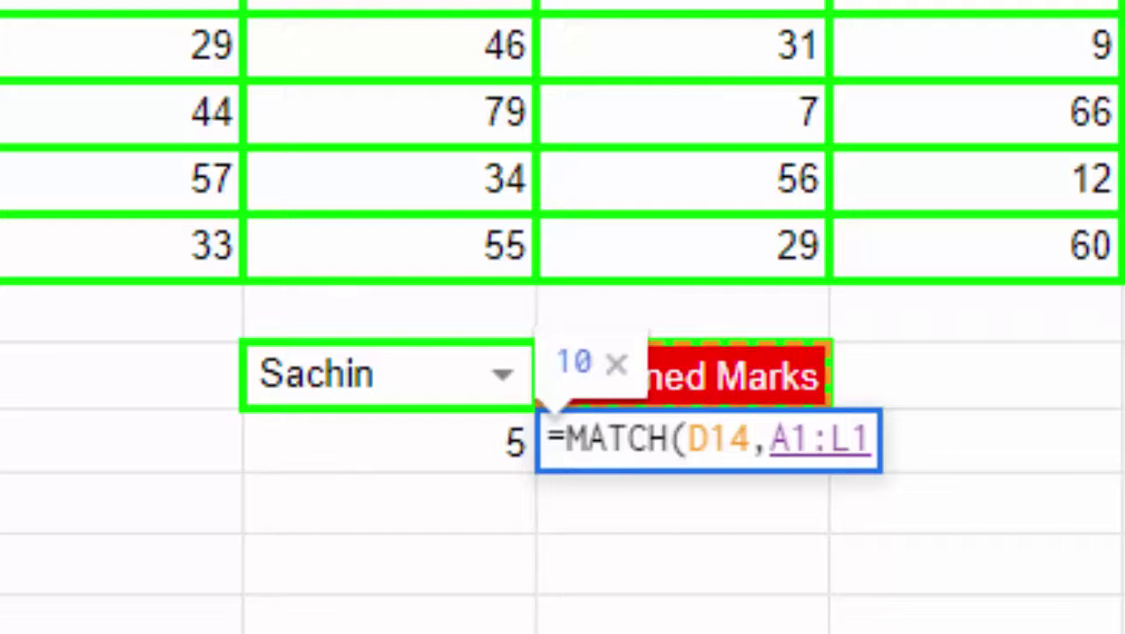
pyautogui.press('F4')
pyautogui.write('$L$1,')
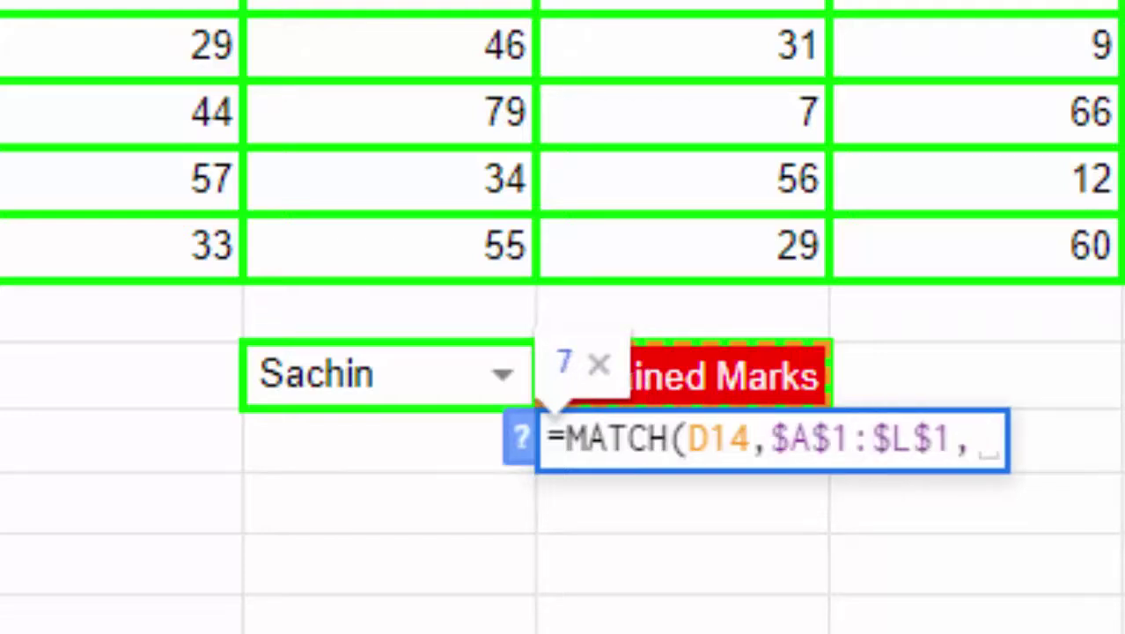
pyautogui.write('0')
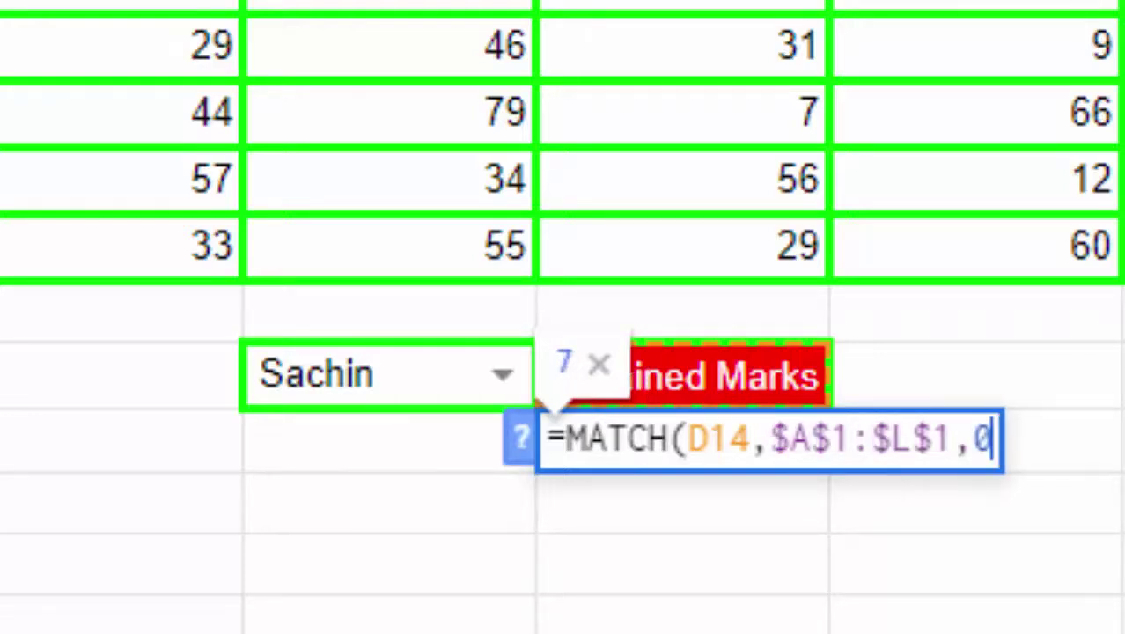
pyautogui.write(')')
pyautogui.press('Return')
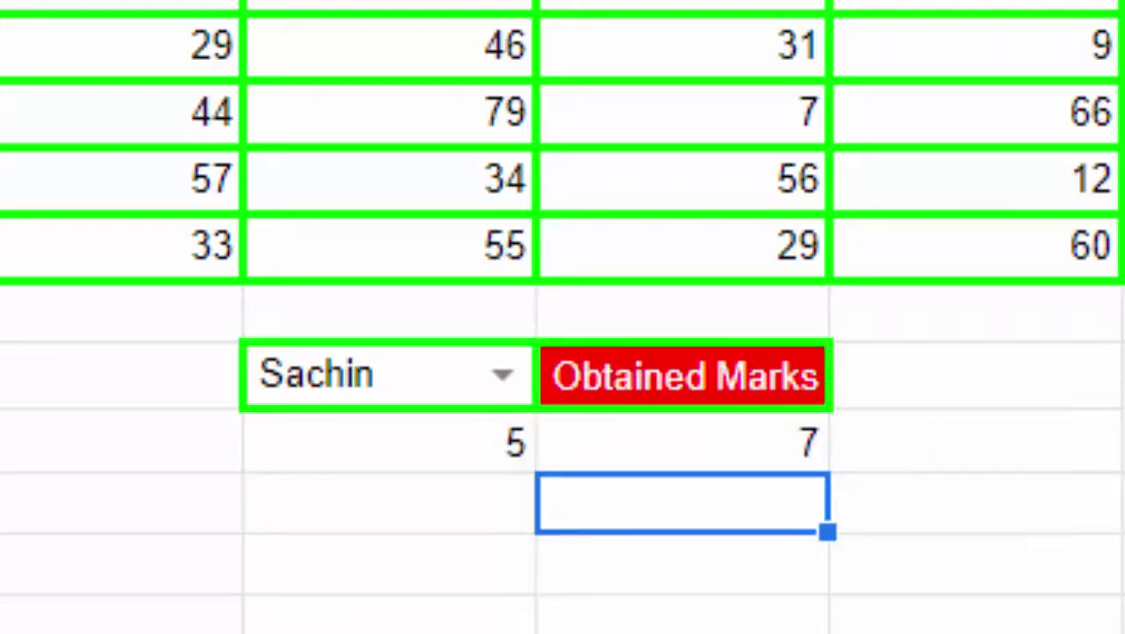
pyautogui.click(731, 460)
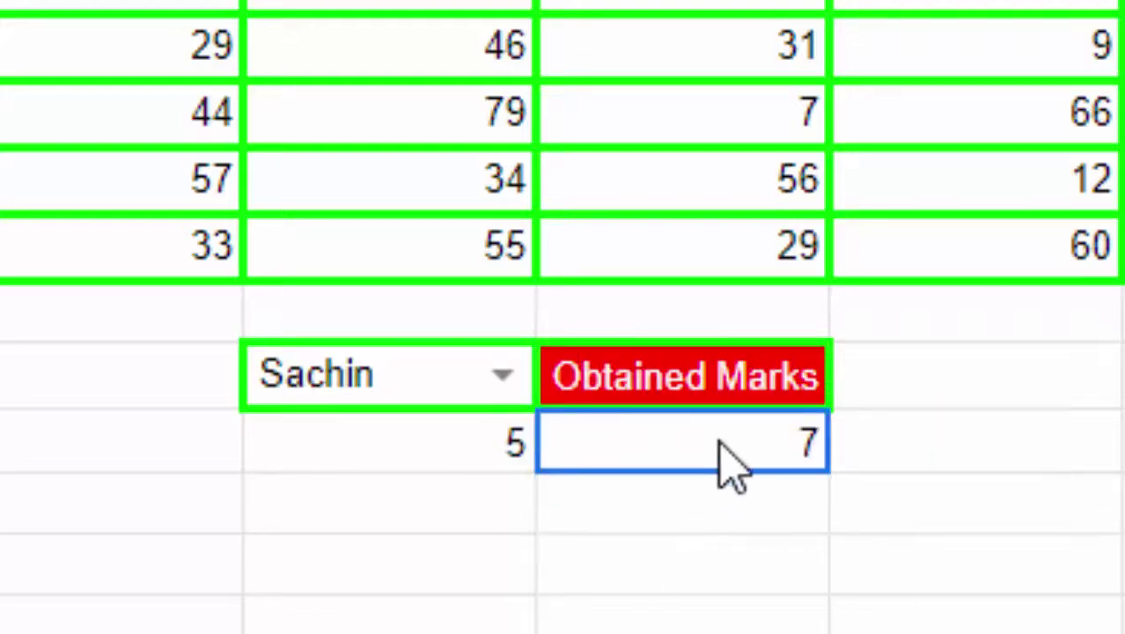
pyautogui.click(438, 459)
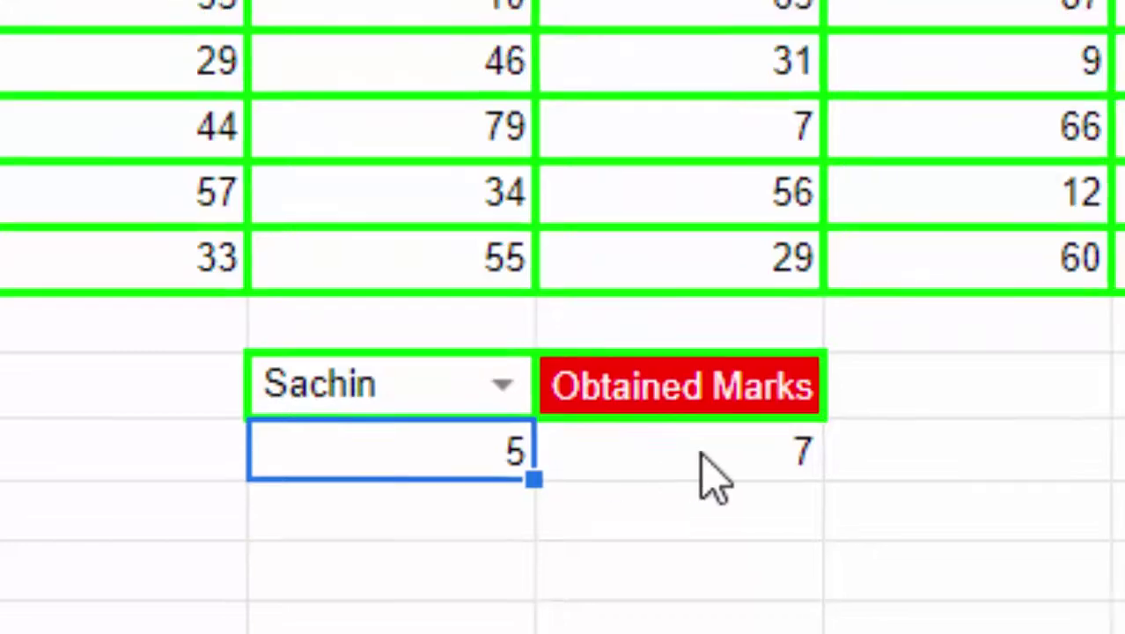
pyautogui.click(686, 445)
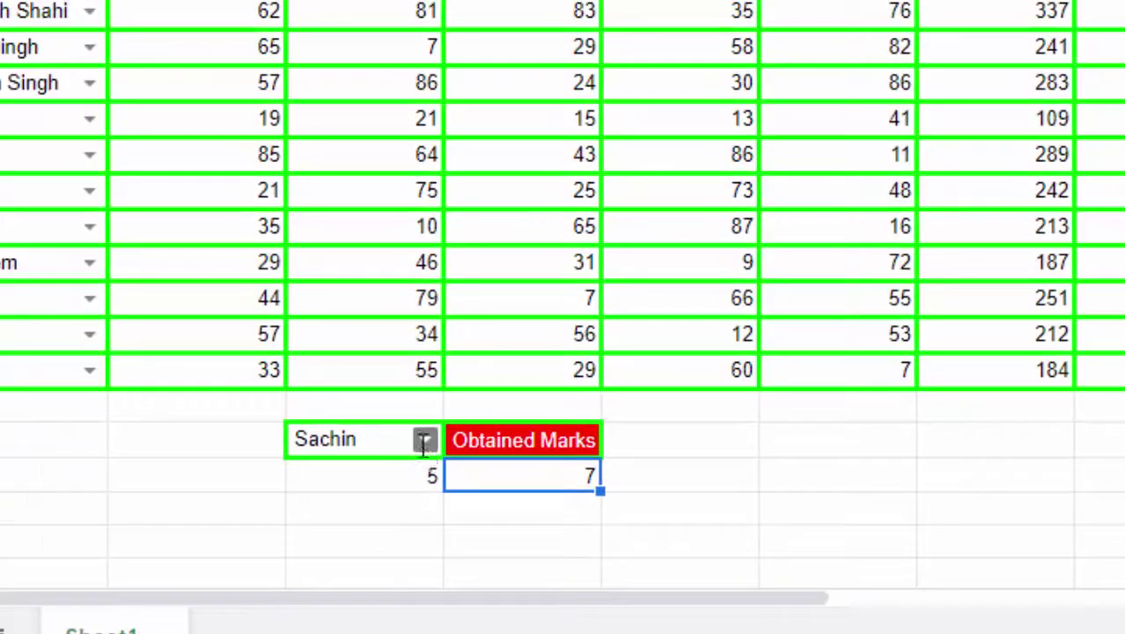
# Pick Javed in the C14 name dropdown so the row position becomes 10.
pyautogui.click(424, 441)
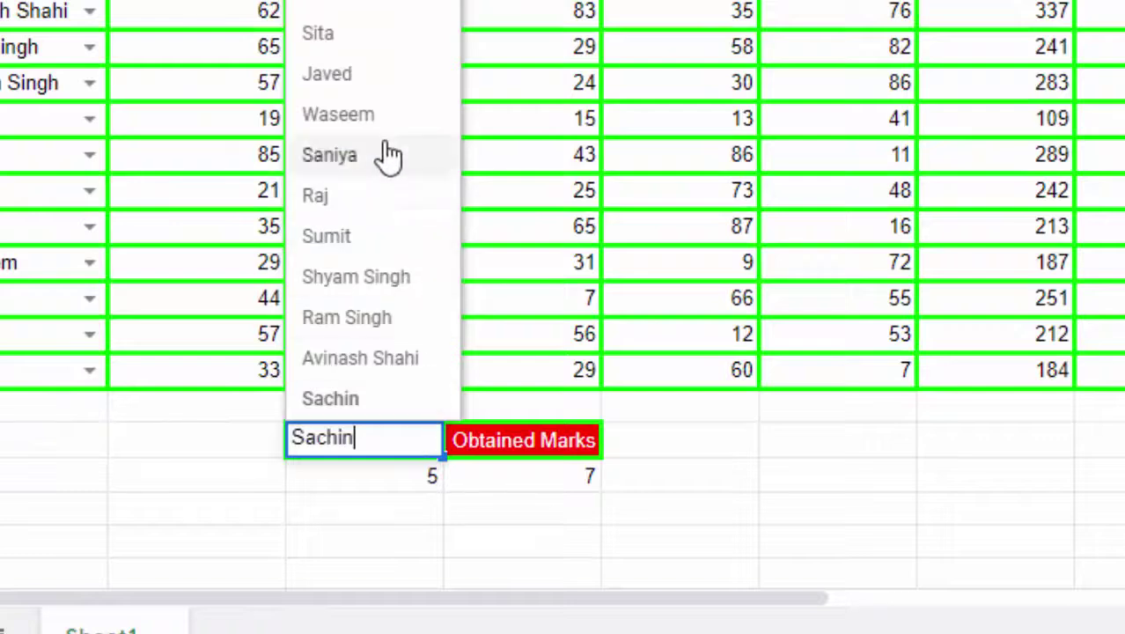
pyautogui.click(389, 78)
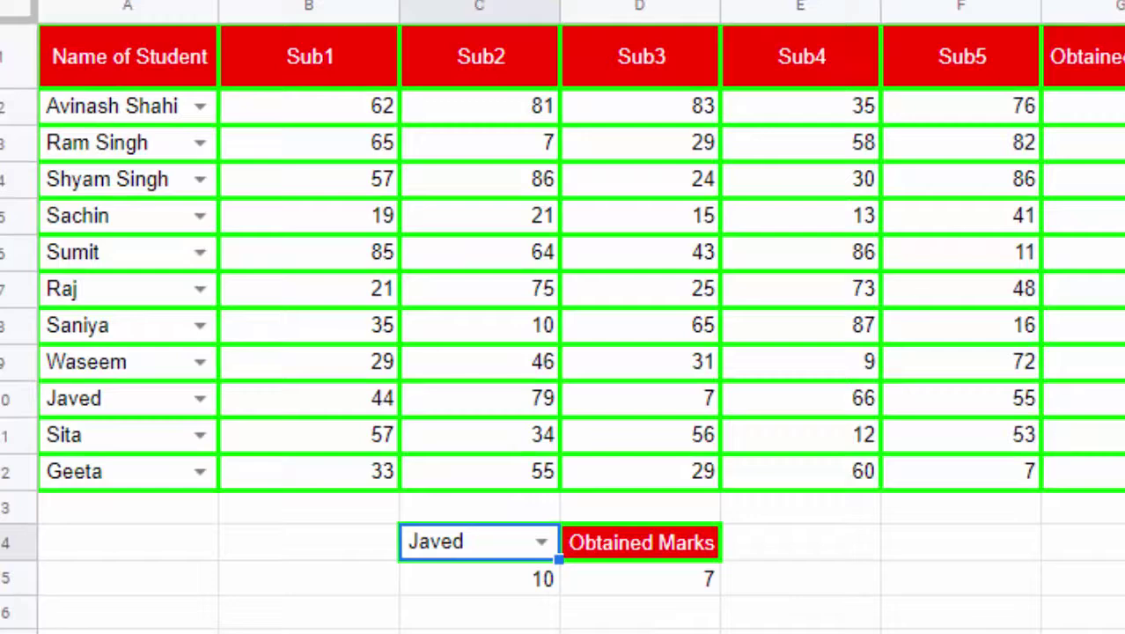
# Start a VLOOKUP in E15 with lookup value C14 and absolute table $A$1:$L$12.
pyautogui.doubleClick(840, 583)
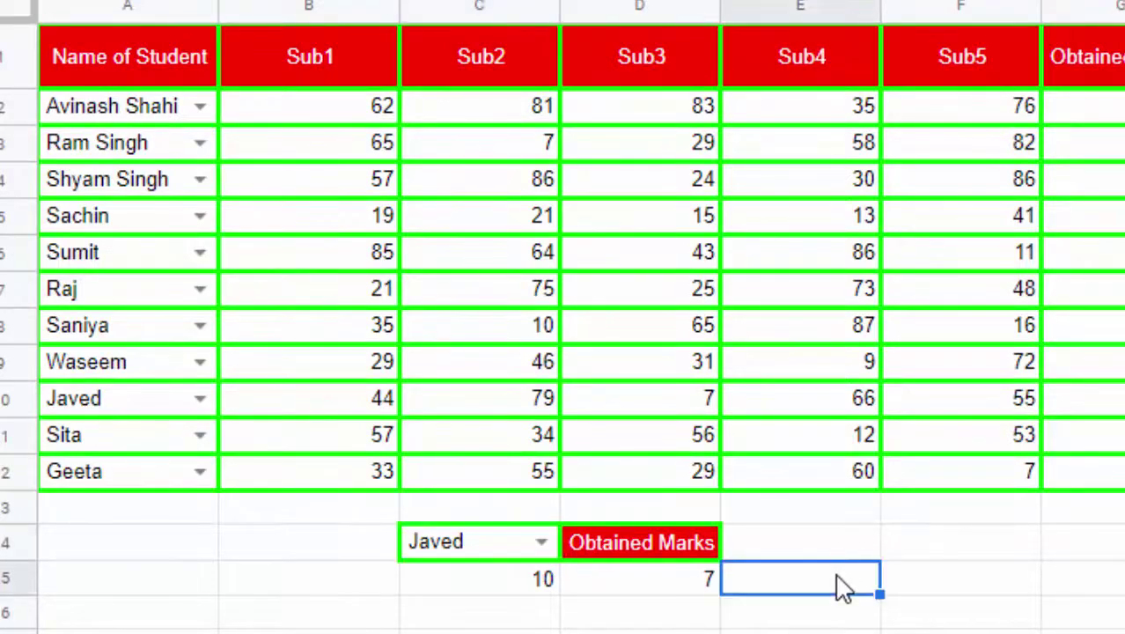
pyautogui.write('=v')
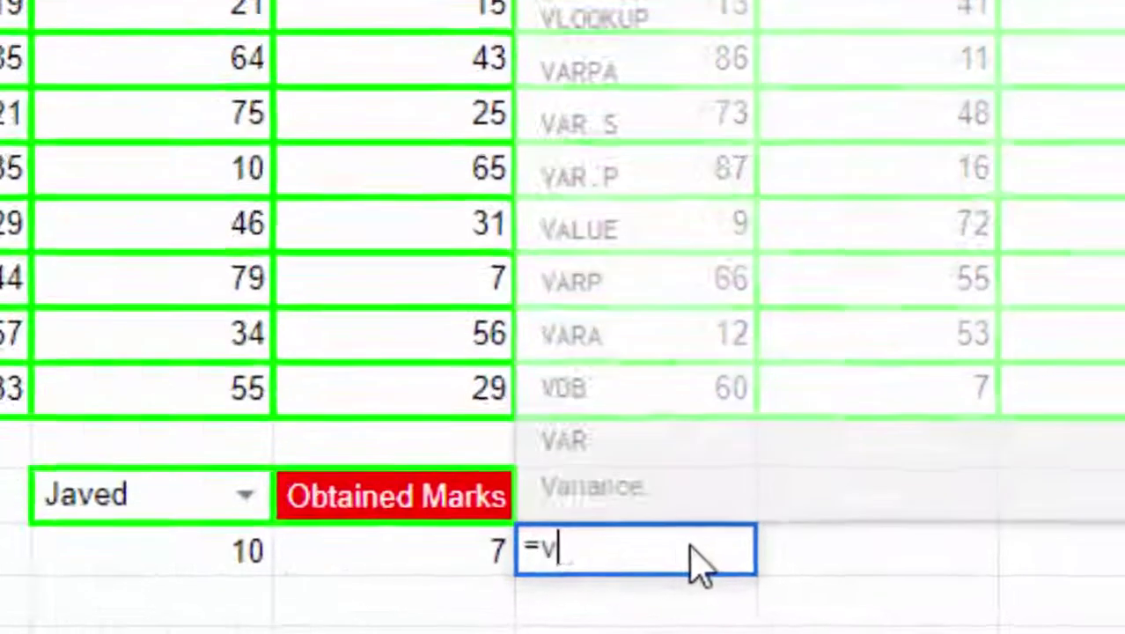
pyautogui.write('loo')
pyautogui.press('Tab')
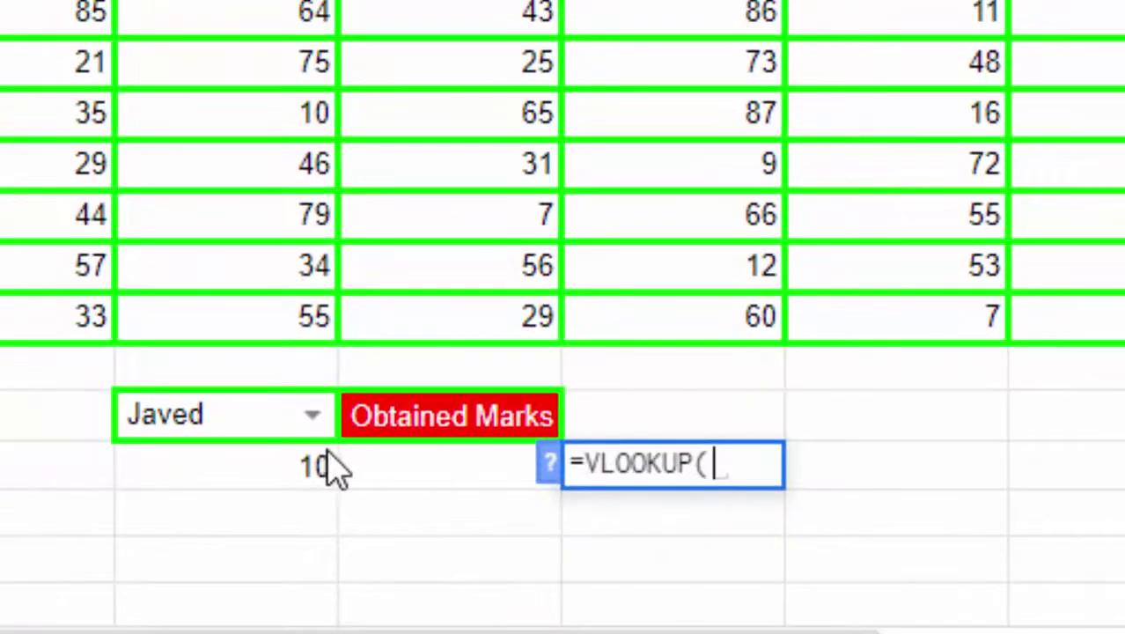
pyautogui.click(234, 431)
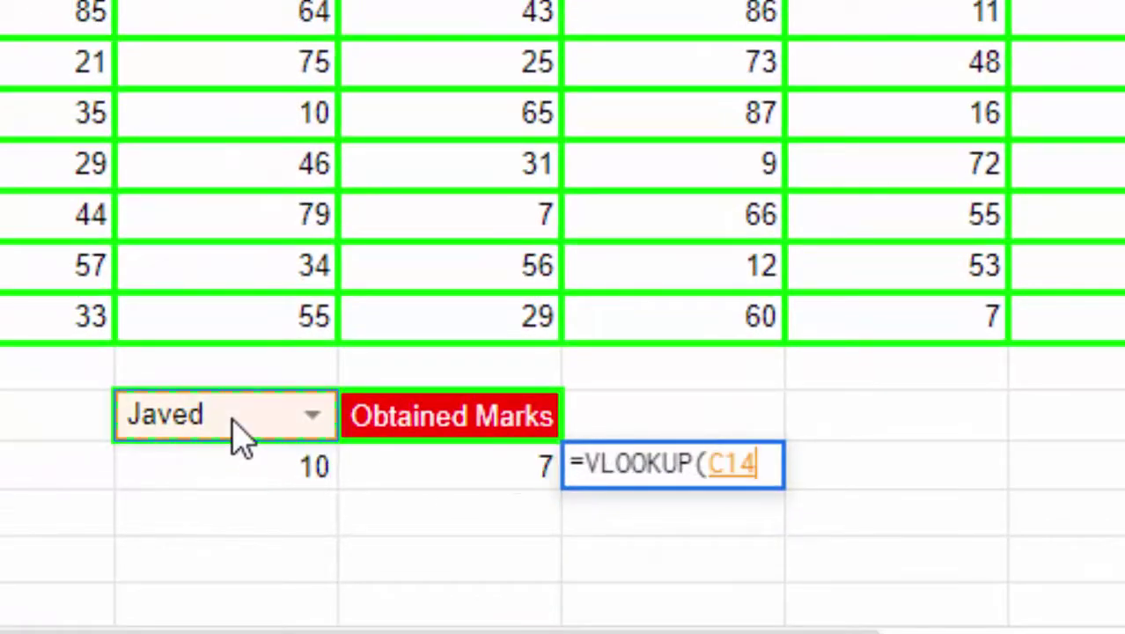
pyautogui.write(',')
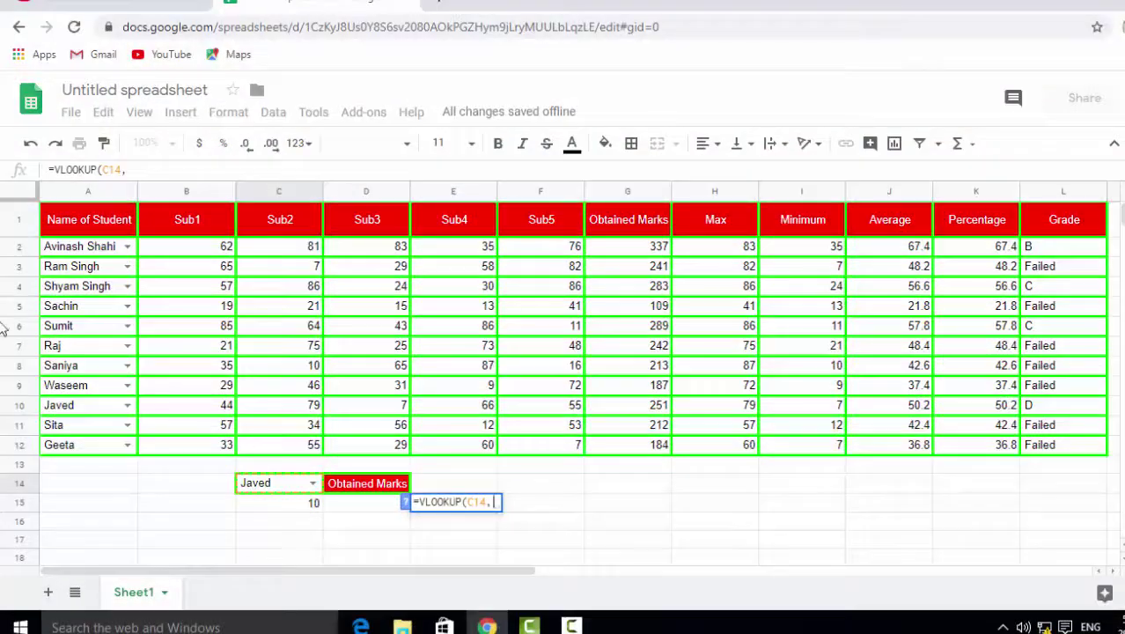
pyautogui.moveTo(93, 224)
pyautogui.mouseDown()
pyautogui.moveTo(770, 442)
pyautogui.moveTo(1047, 451)
pyautogui.mouseUp()
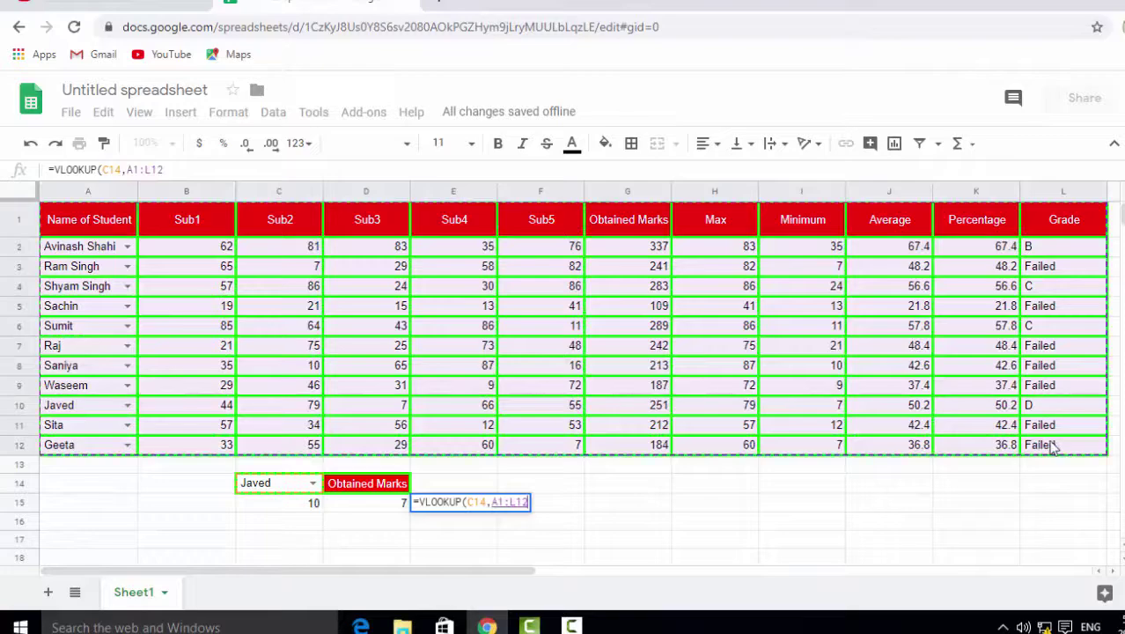
pyautogui.press('F4')
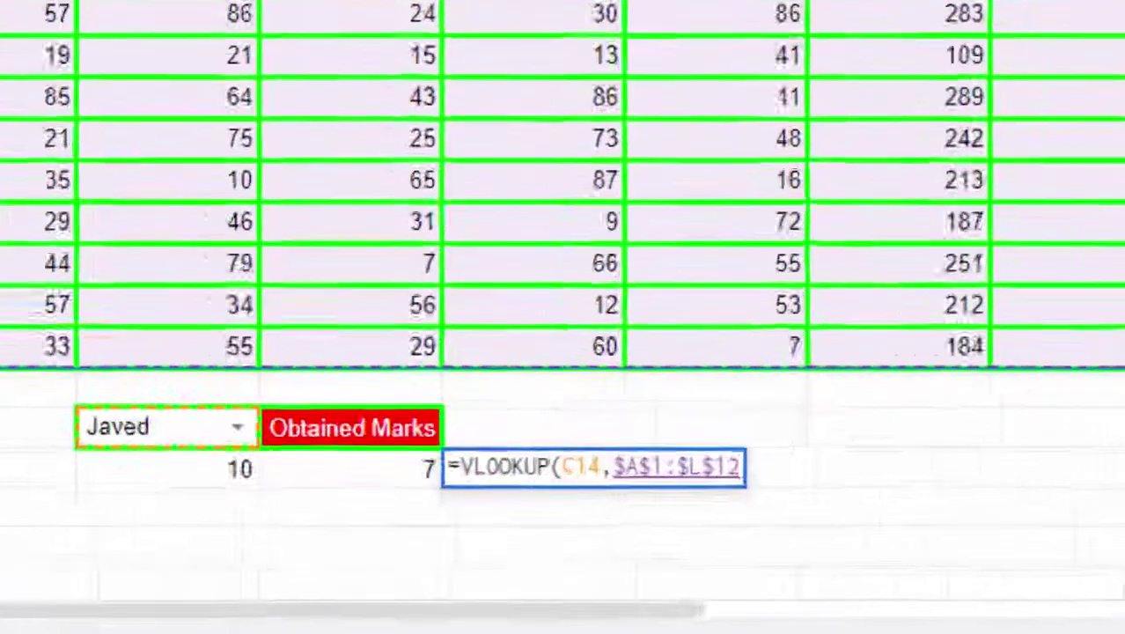
# Finish with MATCH(D14,$A$1:$L$1,0) as column index and exact match, returning 251.
pyautogui.write(',')
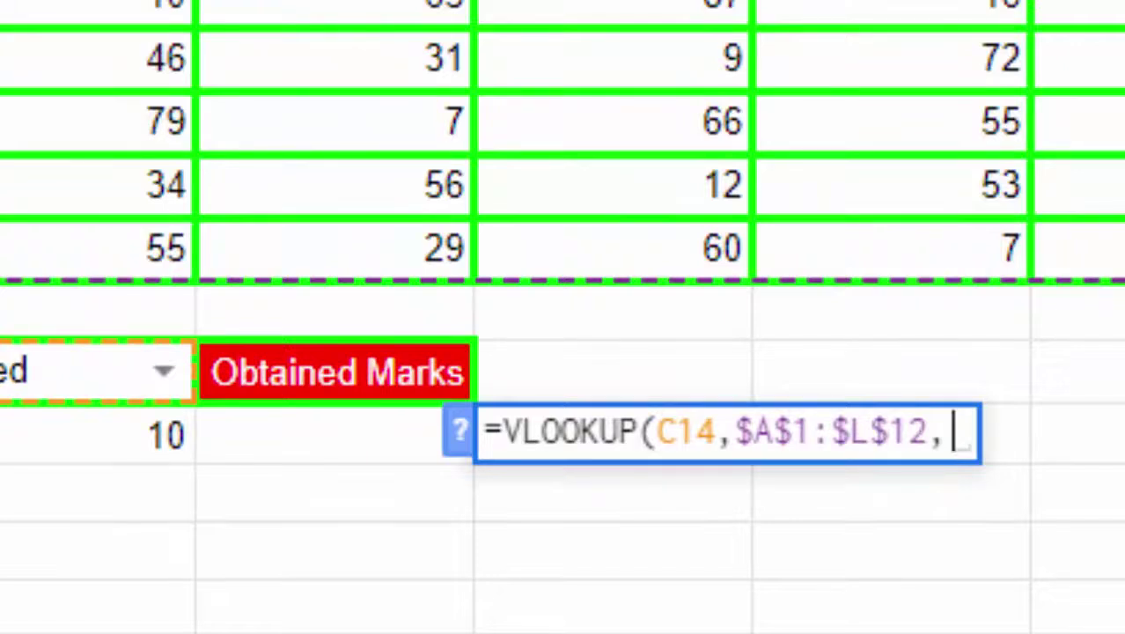
pyautogui.write('m')
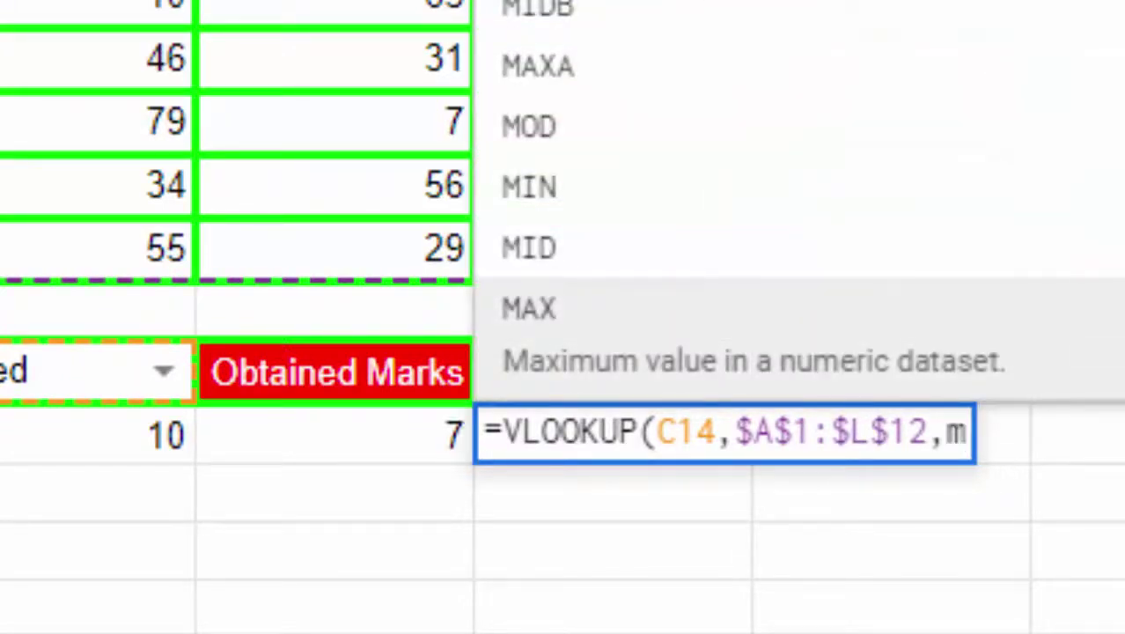
pyautogui.press('Up')
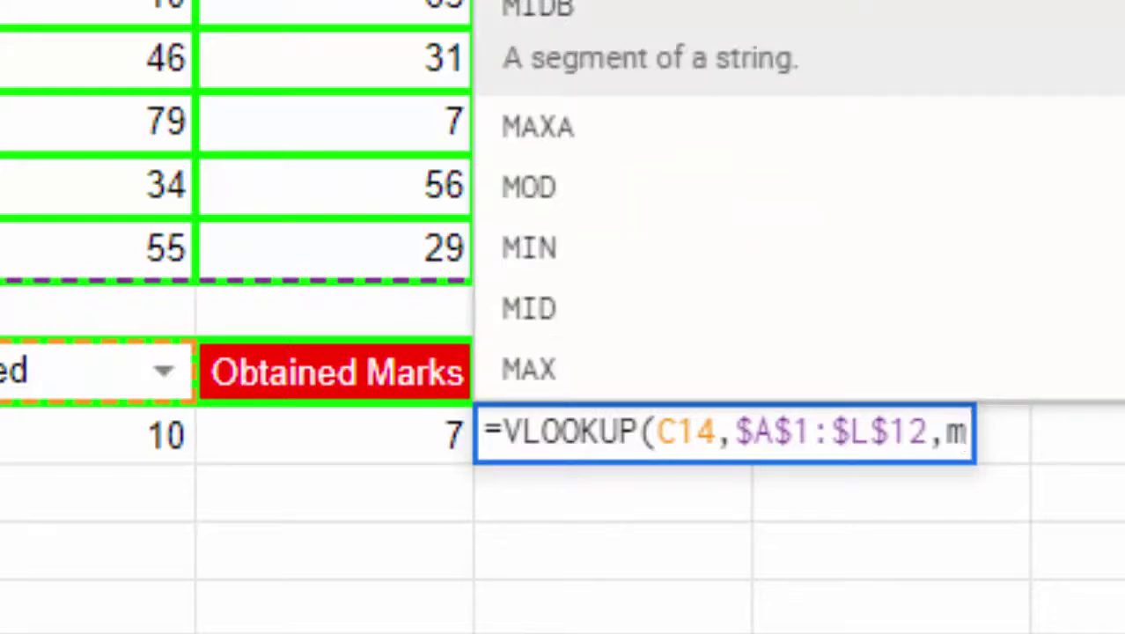
pyautogui.press('Up')
pyautogui.press('Tab')
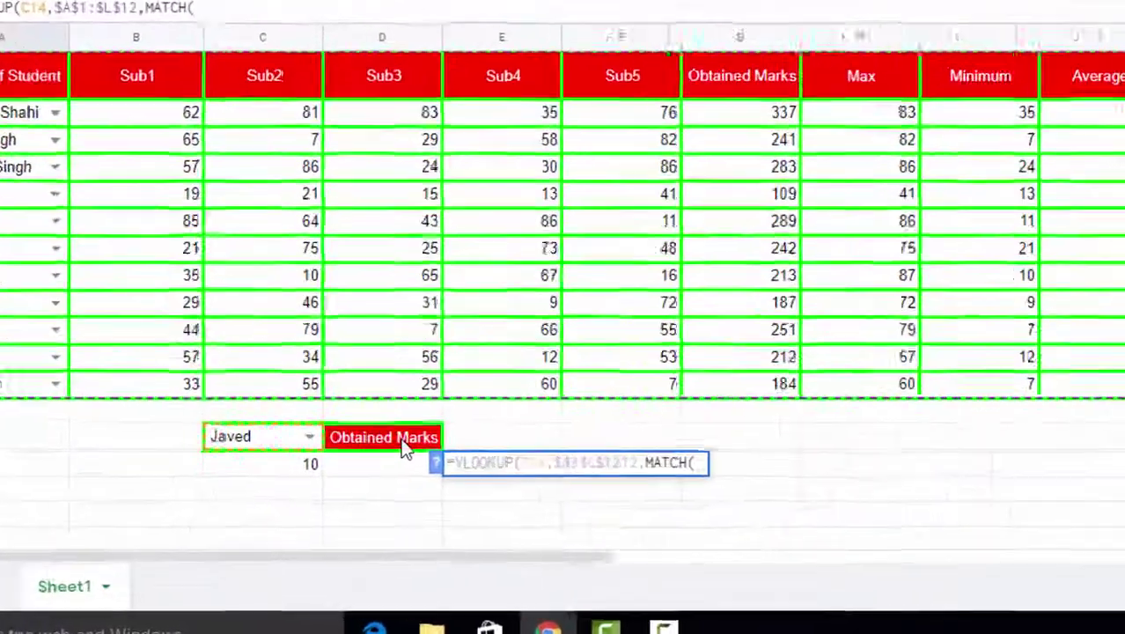
pyautogui.click(376, 489)
pyautogui.write(',')
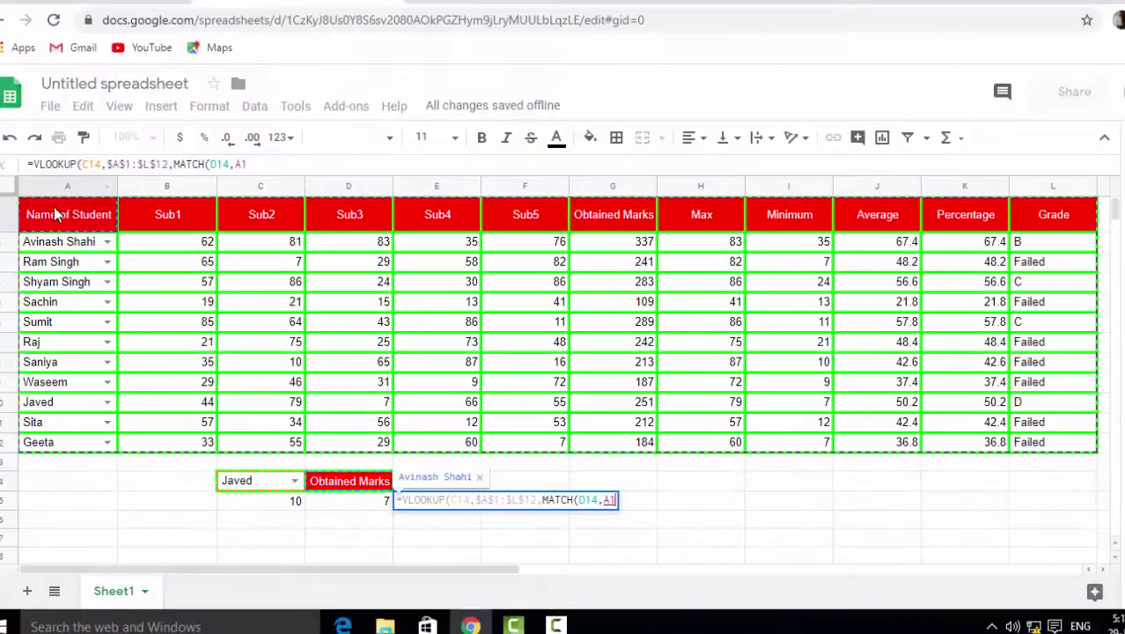
pyautogui.moveTo(56, 214); pyautogui.dragTo(1028, 224)
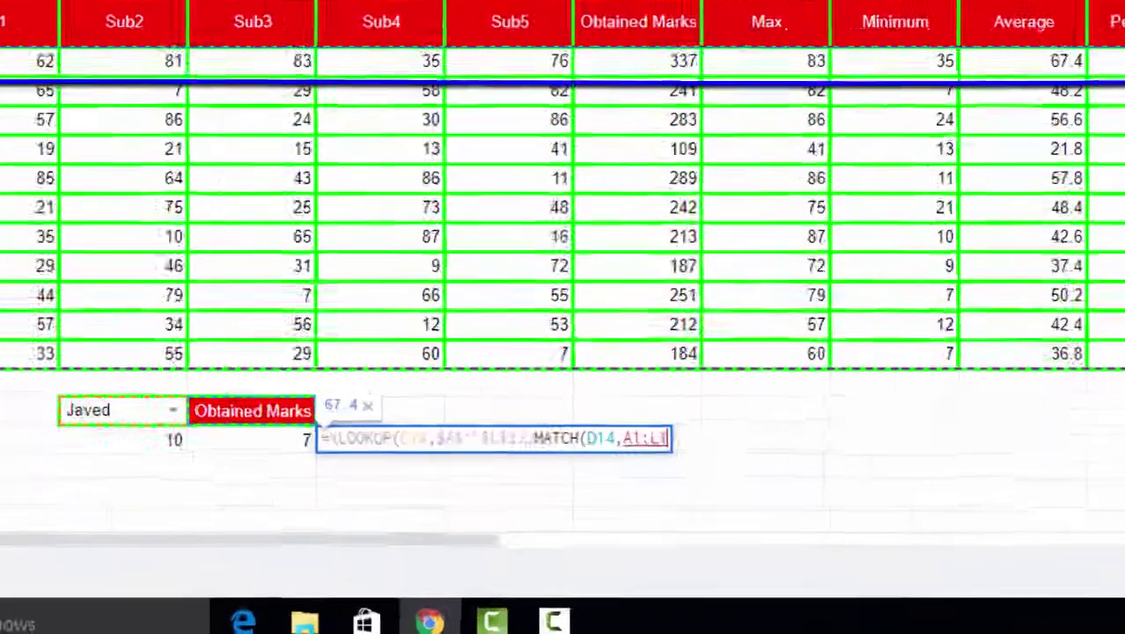
pyautogui.press('F4')
pyautogui.write(',0')
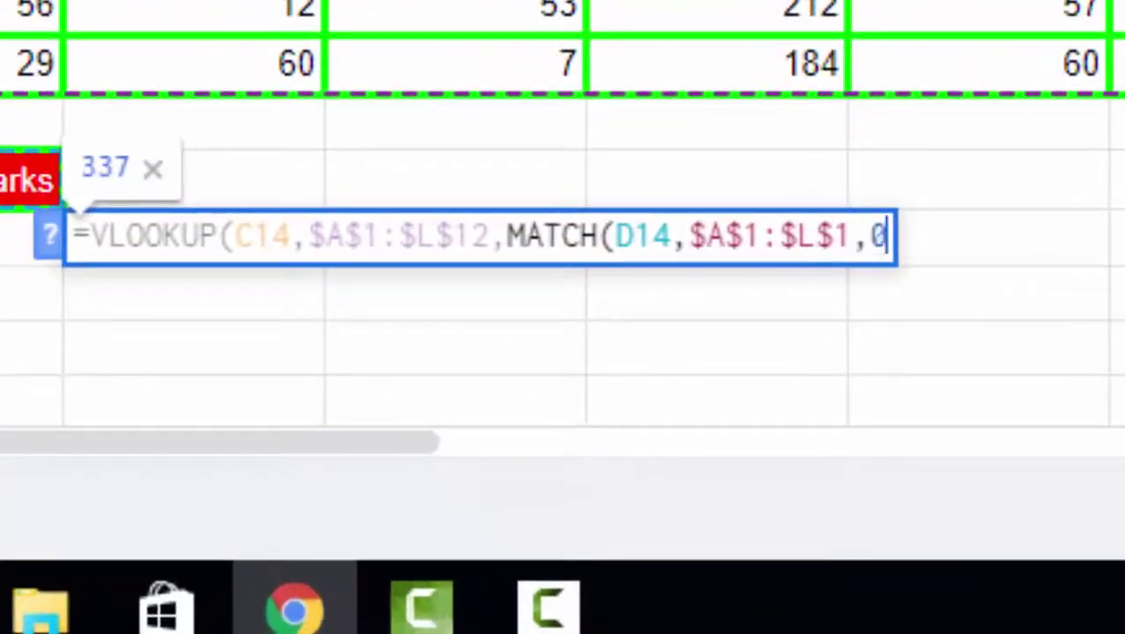
pyautogui.write('),')
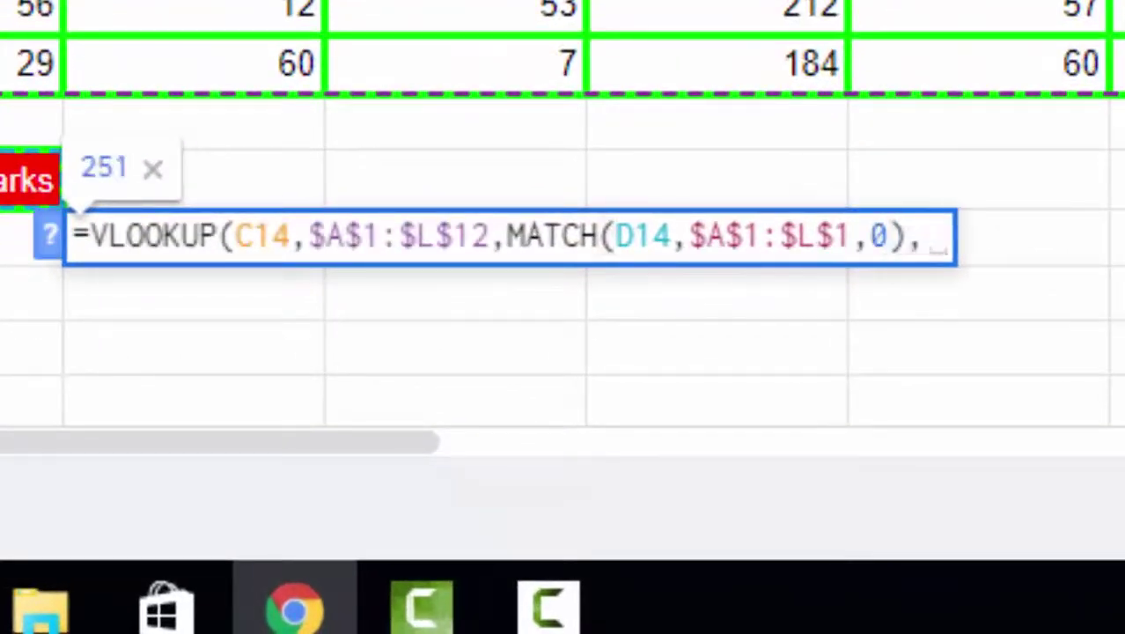
pyautogui.write('0)')
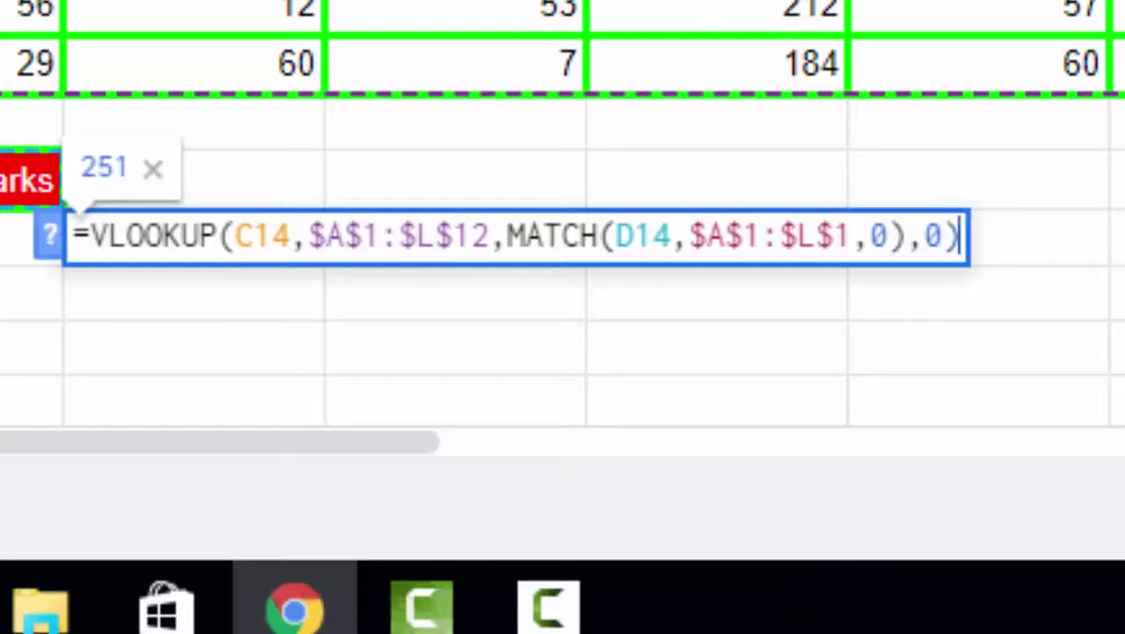
pyautogui.press('Return')
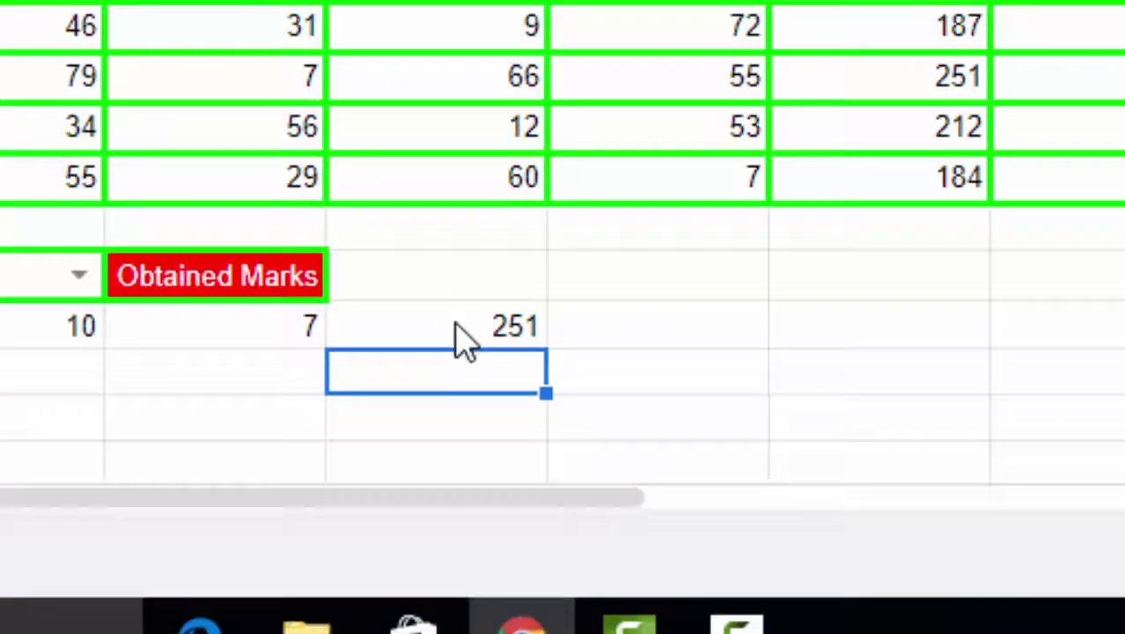
# Fill Javed's whole row 10 yellow.
pyautogui.click(819, 465)
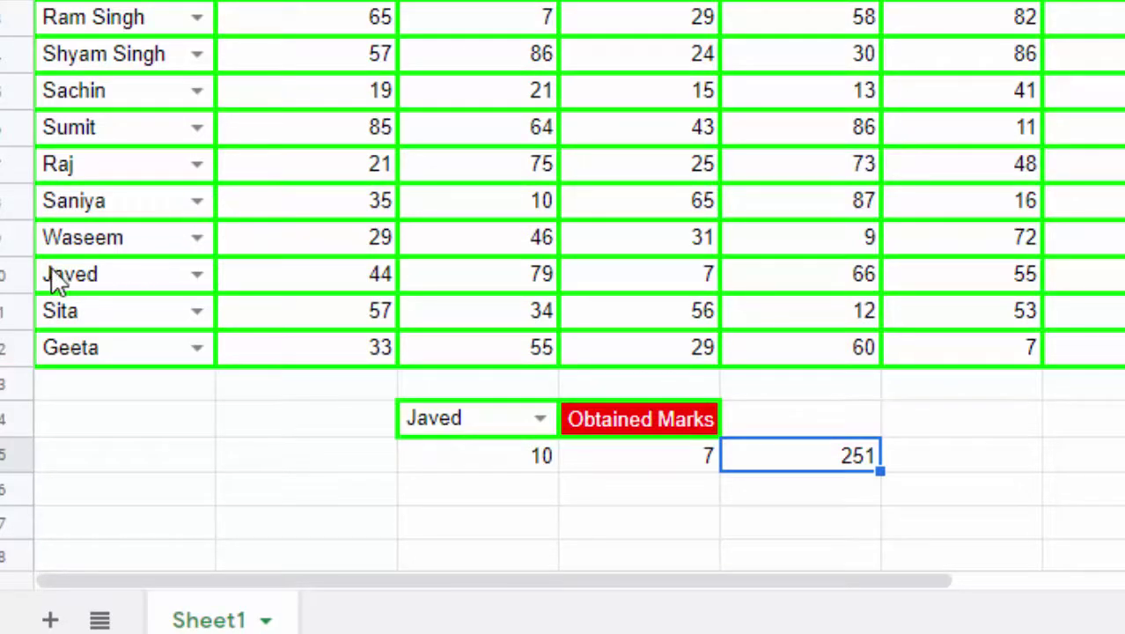
pyautogui.click(9, 268)
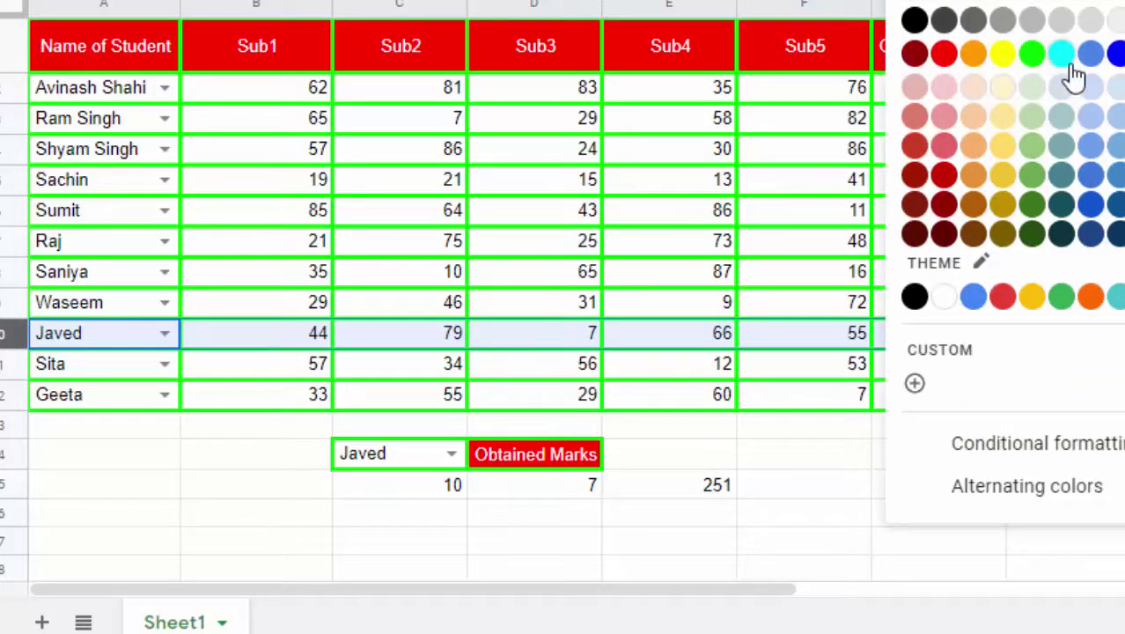
pyautogui.click(1061, 56)
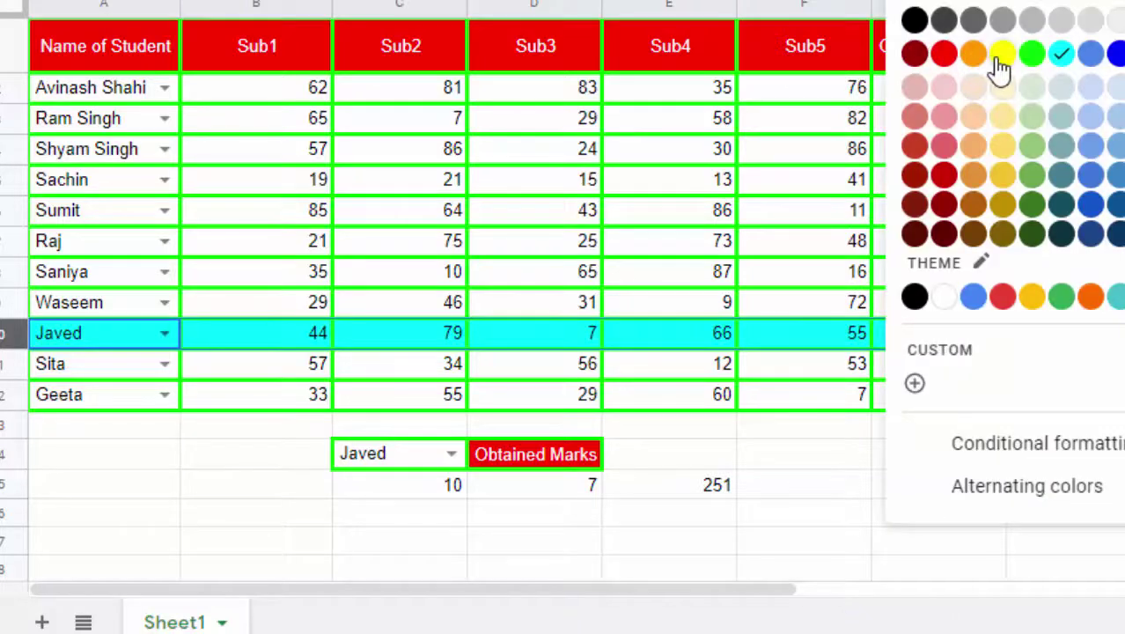
pyautogui.click(1002, 55)
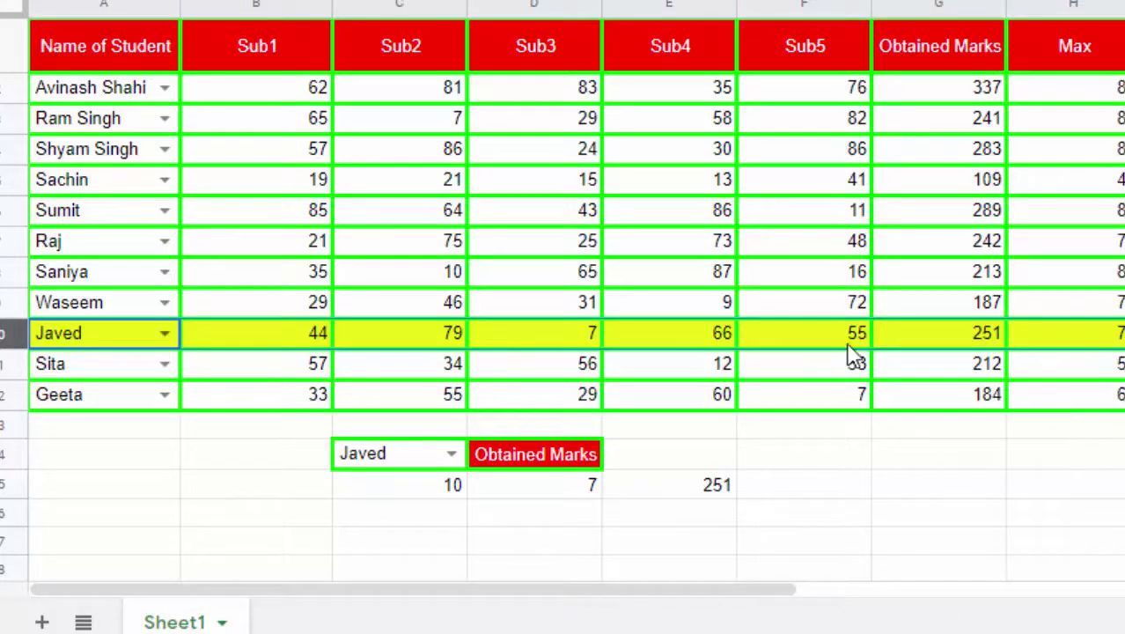
# Give Javed's 251 Obtained Marks cell G10 a black fill.
pyautogui.click(940, 343)
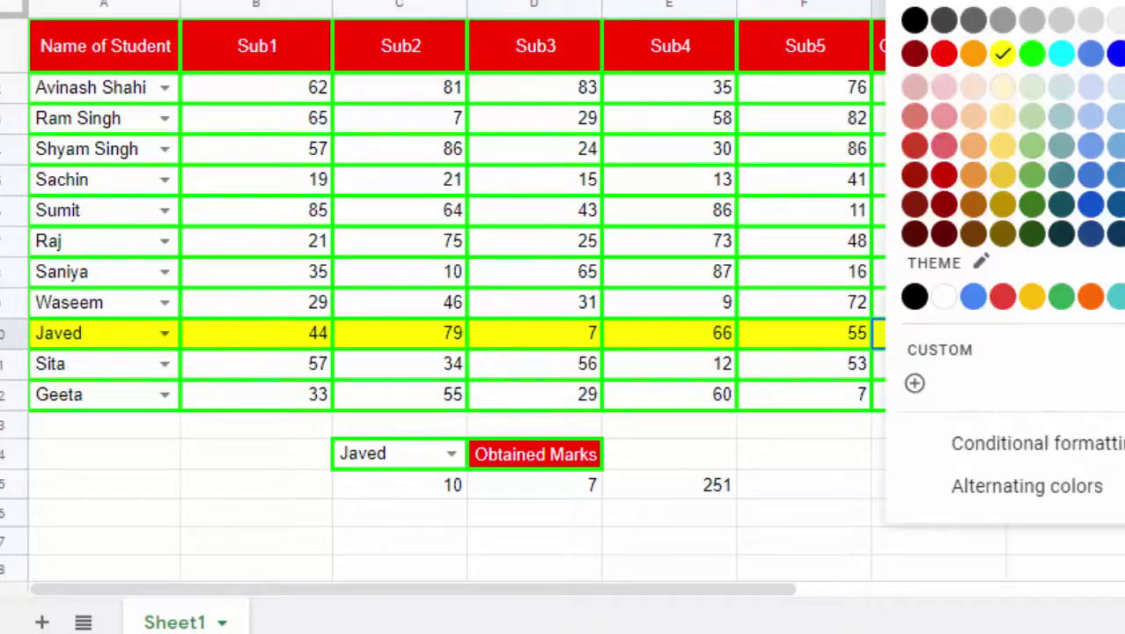
pyautogui.click(913, 19)
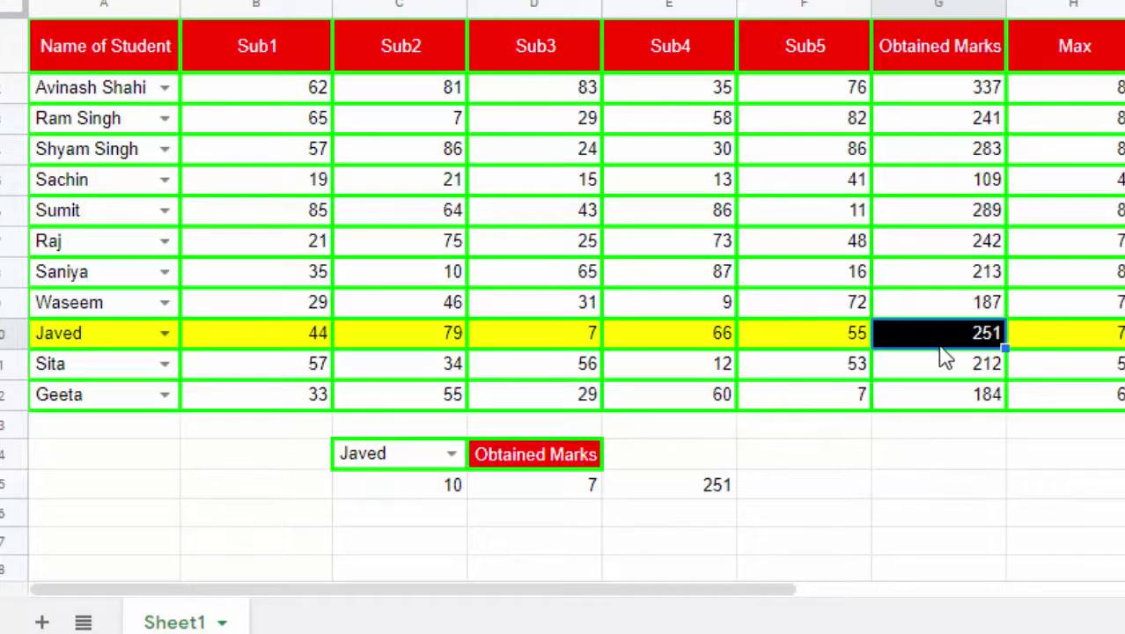
pyautogui.click(938, 454)
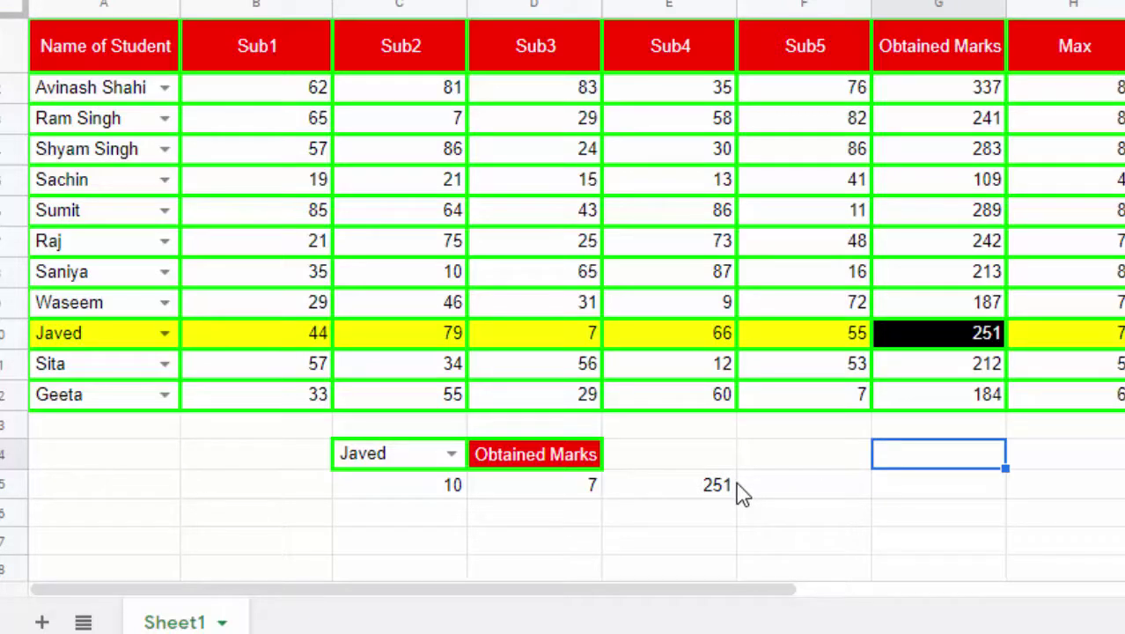
# Choose Saniya in the C14 dropdown so the lookup returns 213.
pyautogui.click(443, 466)
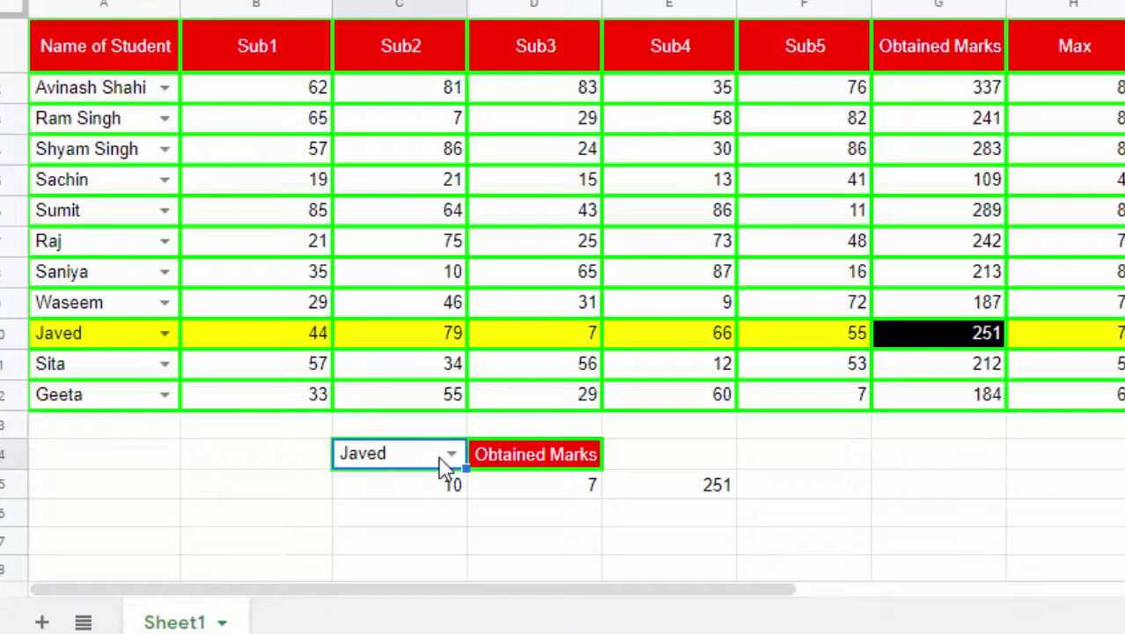
pyautogui.click(451, 453)
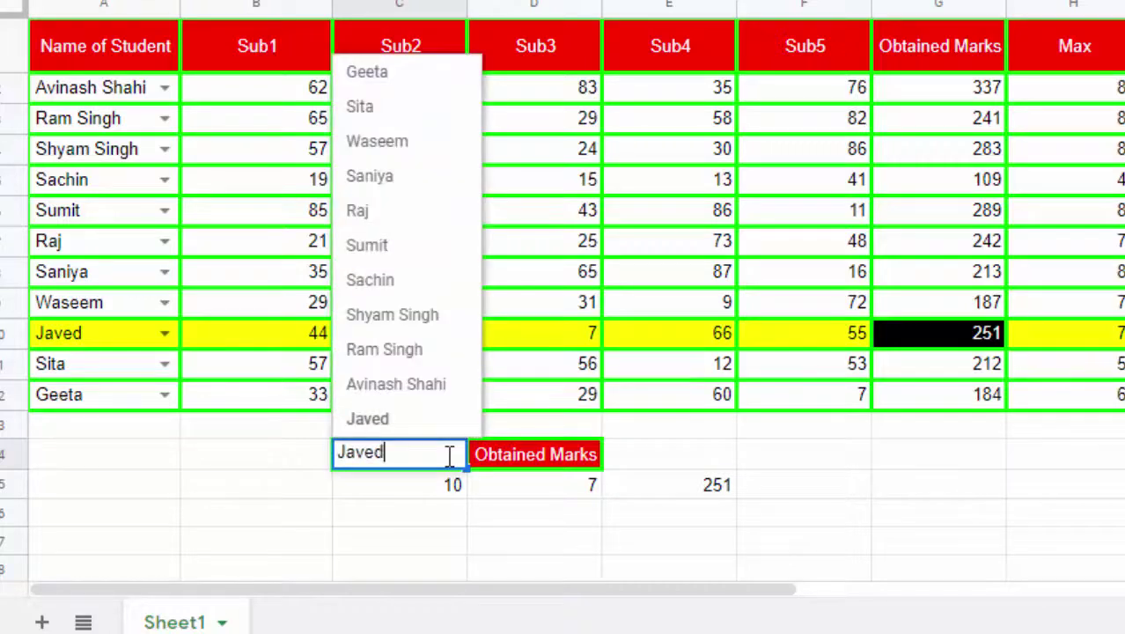
pyautogui.click(410, 180)
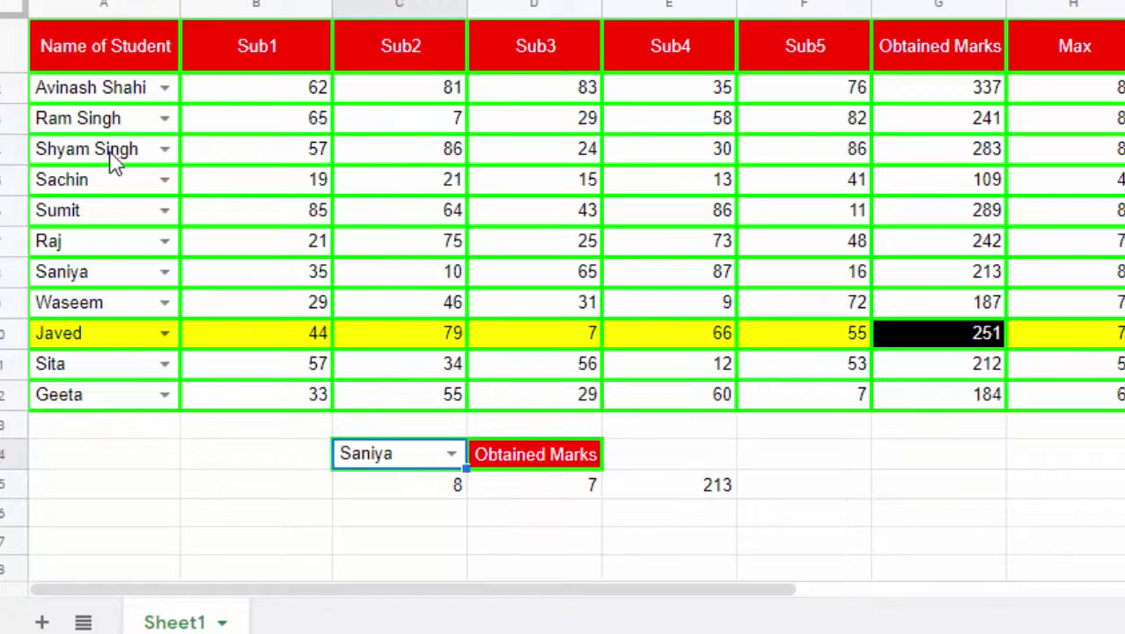
# Format Saniya's 213 Obtained Marks cell G8 with black fill and white text.
pyautogui.click(101, 273)
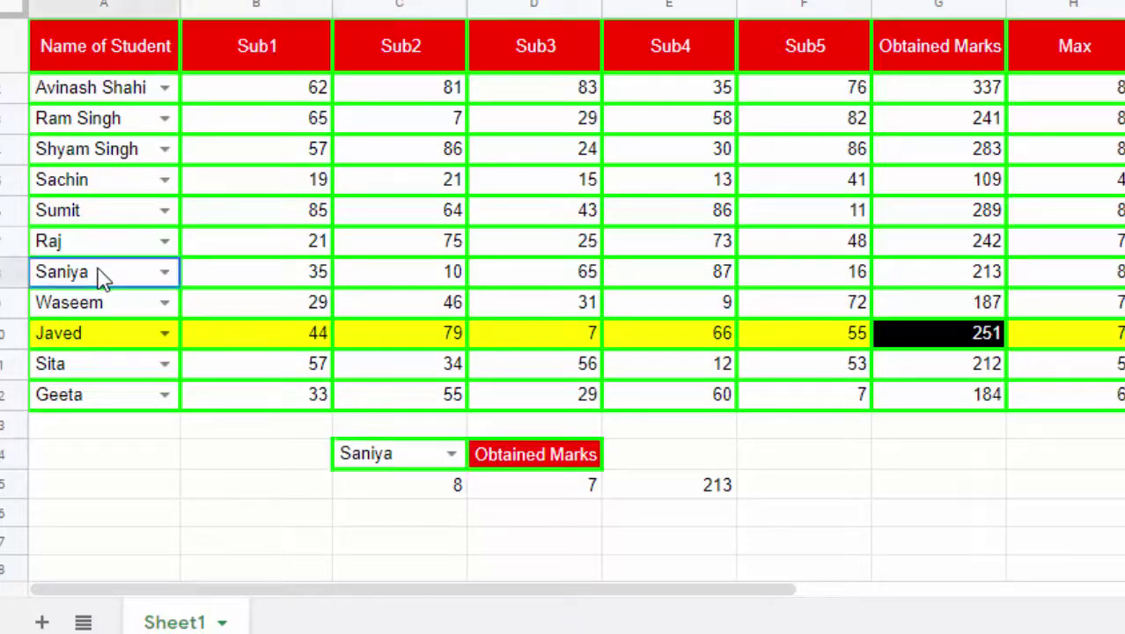
pyautogui.click(8, 271)
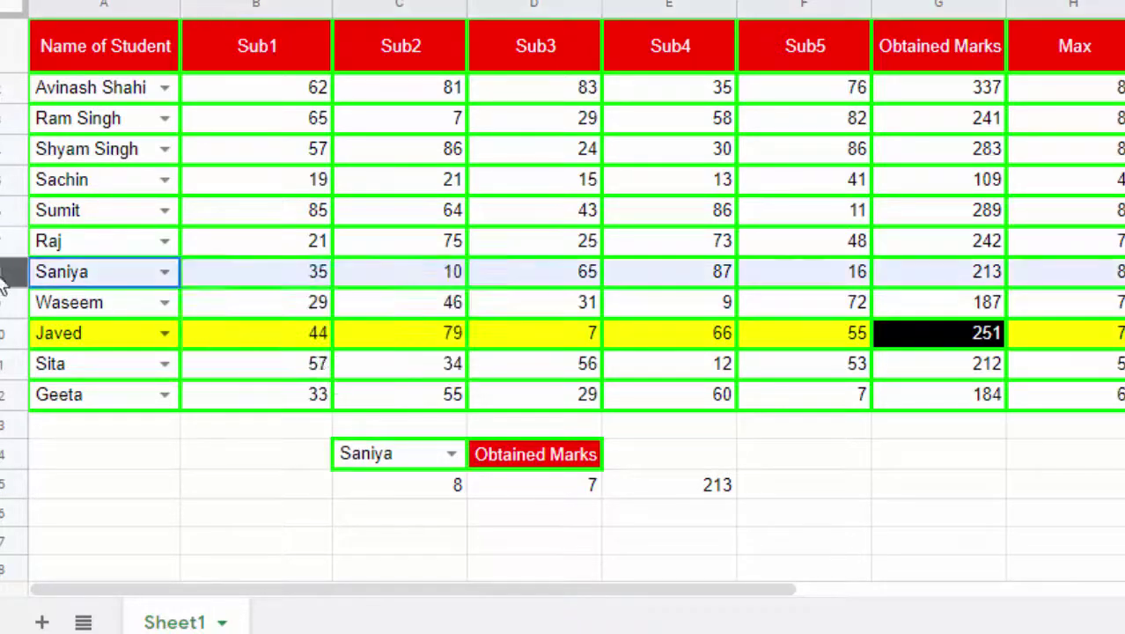
pyautogui.click(985, 276)
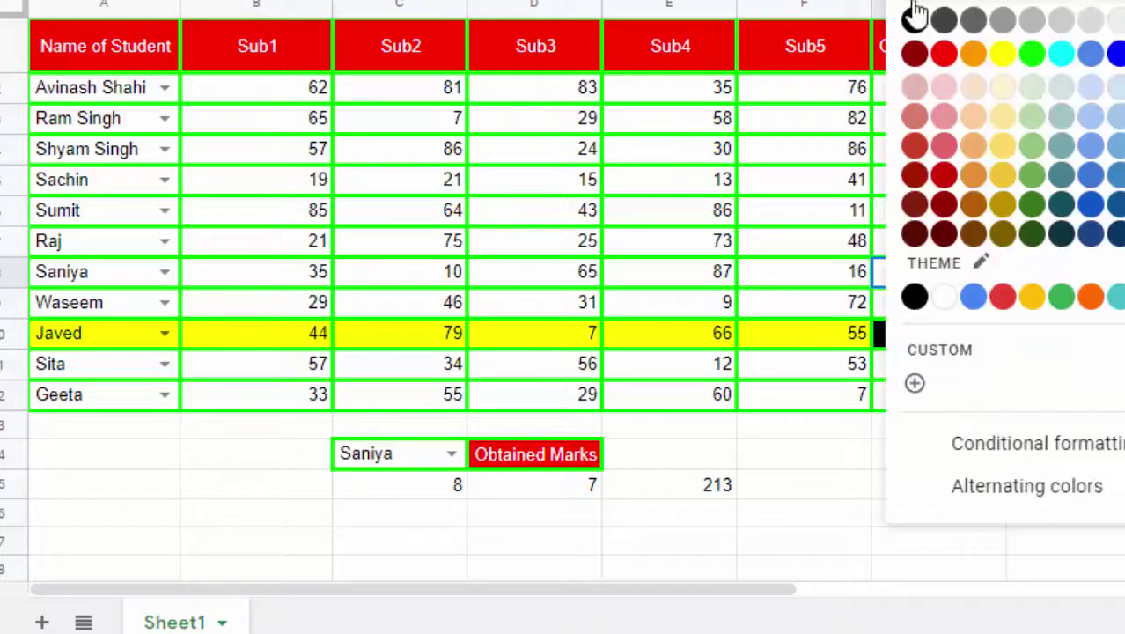
pyautogui.click(914, 20)
pyautogui.click(870, 4)
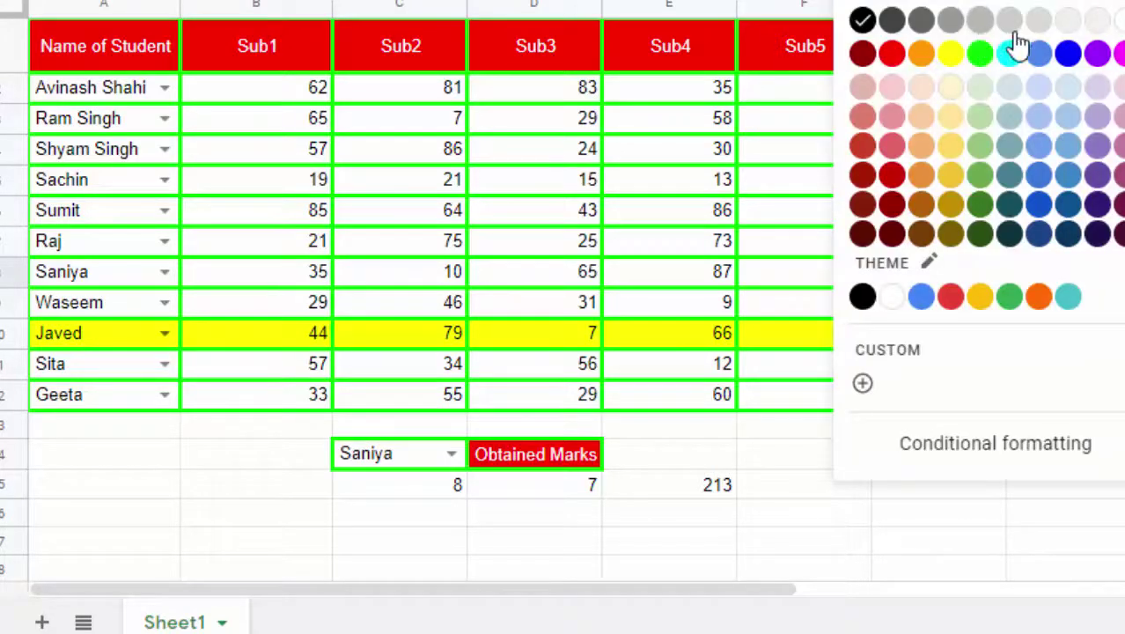
pyautogui.click(1106, 20)
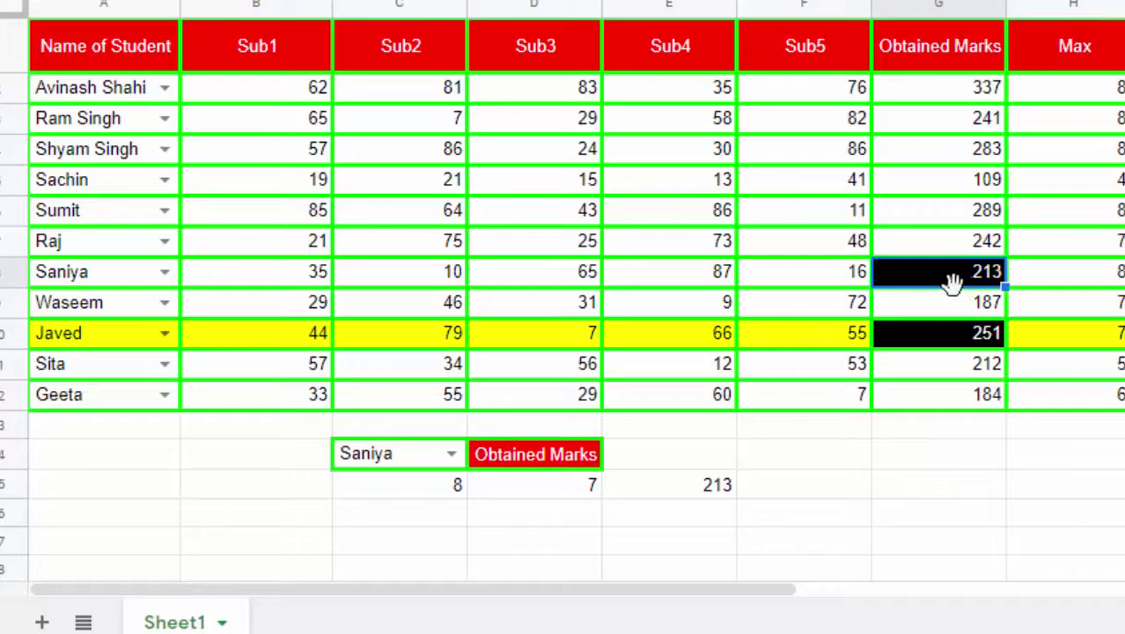
pyautogui.click(16, 272)
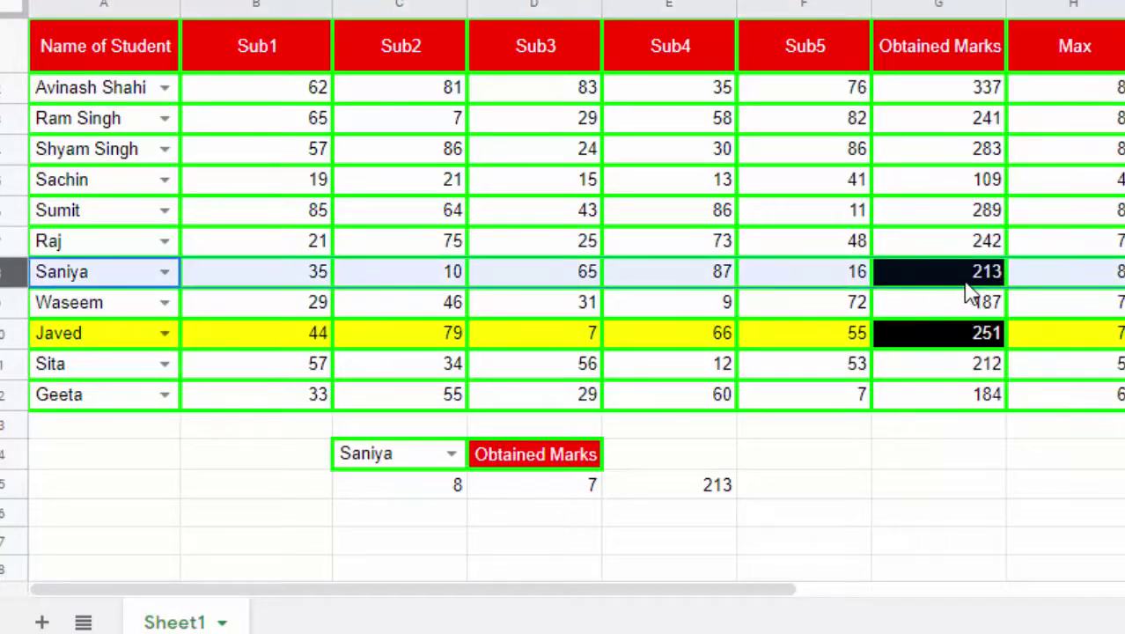
# Choose Sumit in the C14 dropdown so the lookup returns 289.
pyautogui.click(427, 467)
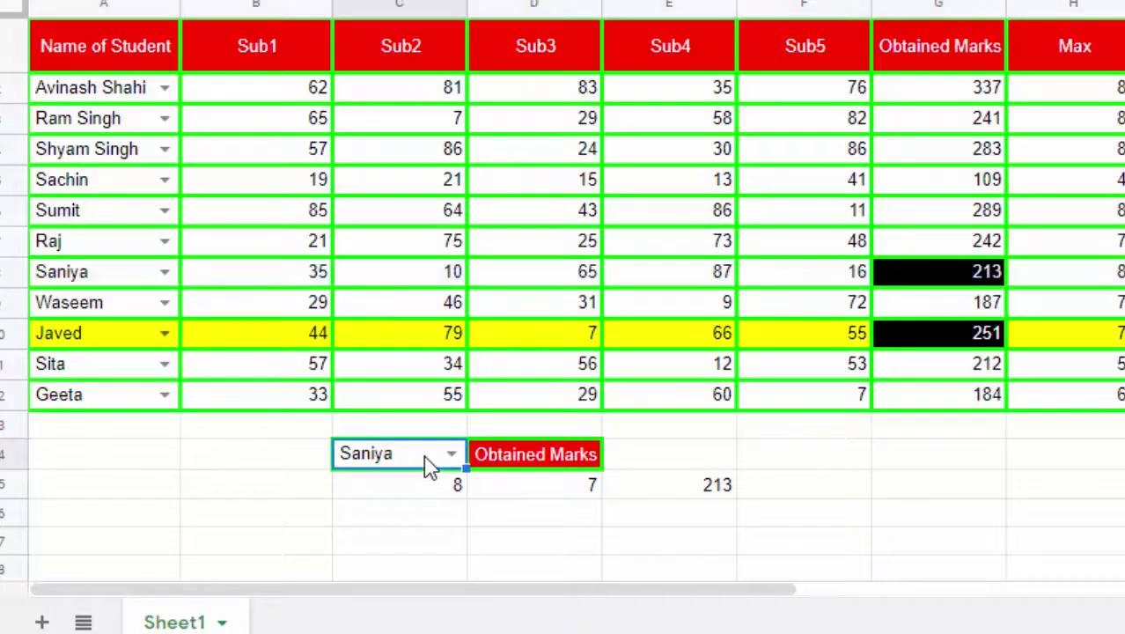
pyautogui.click(449, 453)
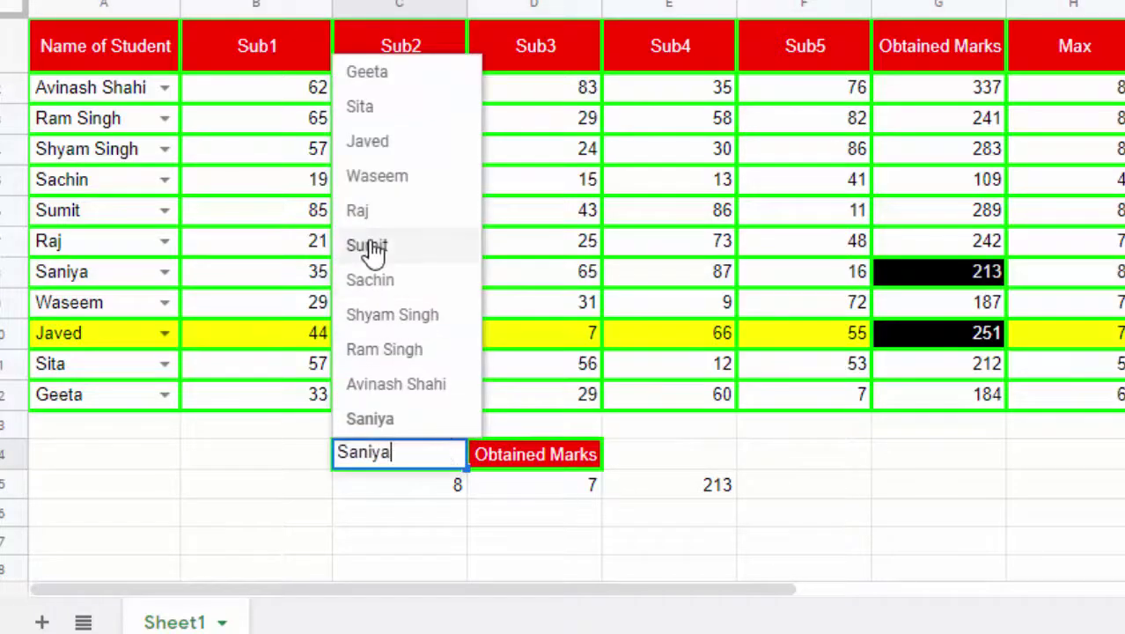
pyautogui.click(437, 244)
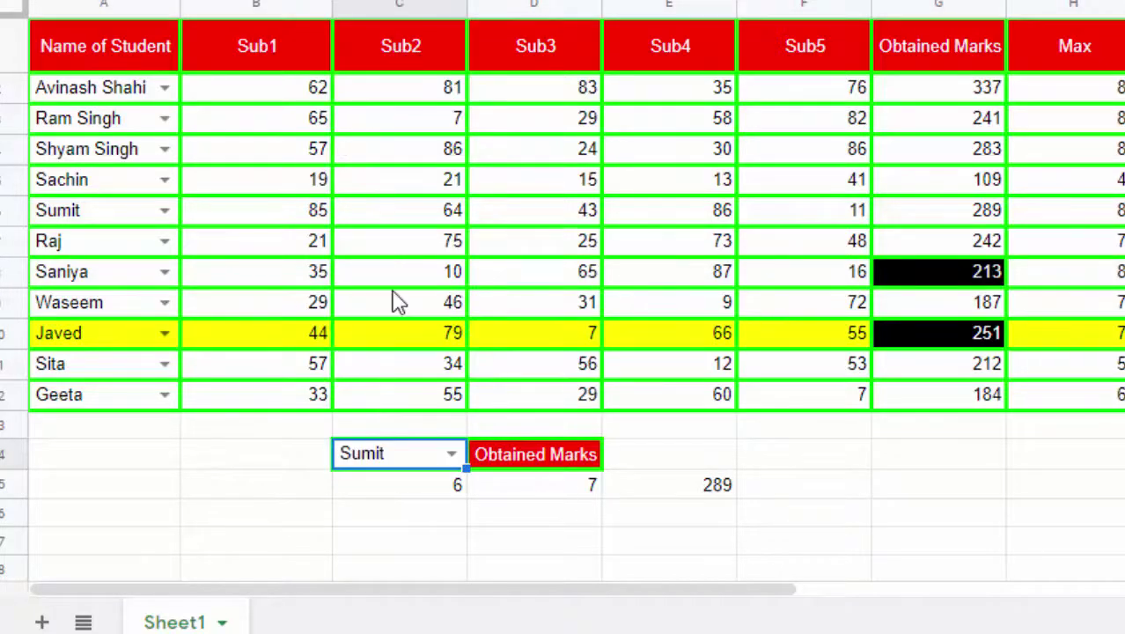
pyautogui.click(671, 491)
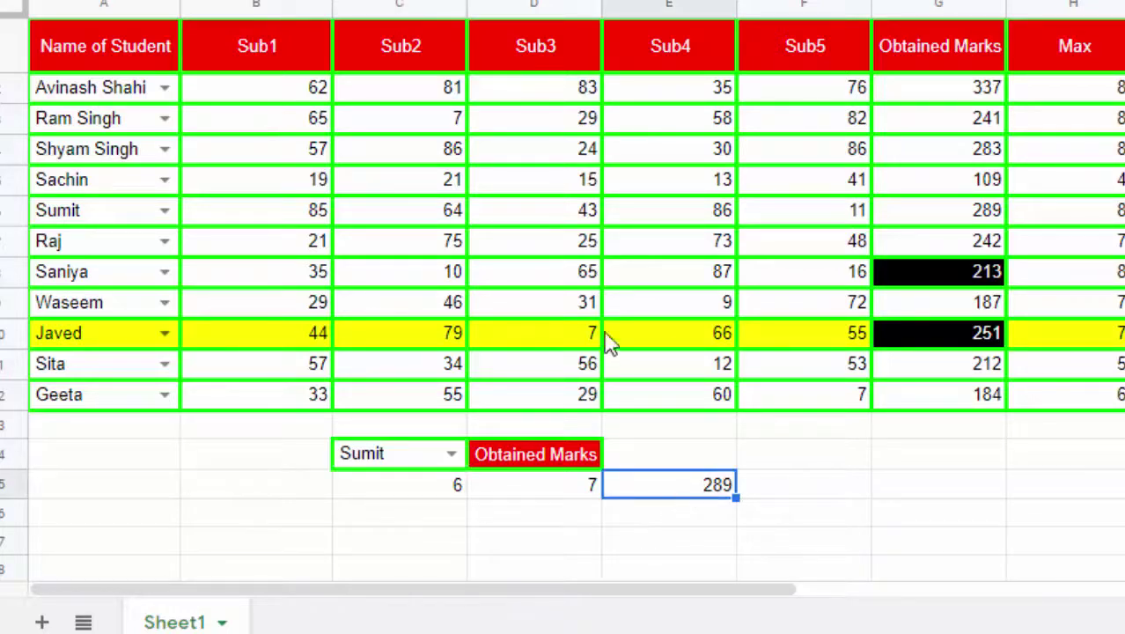
# Fill Sumit's 289 Obtained Marks cell G6 black.
pyautogui.click(10, 216)
pyautogui.click(918, 215)
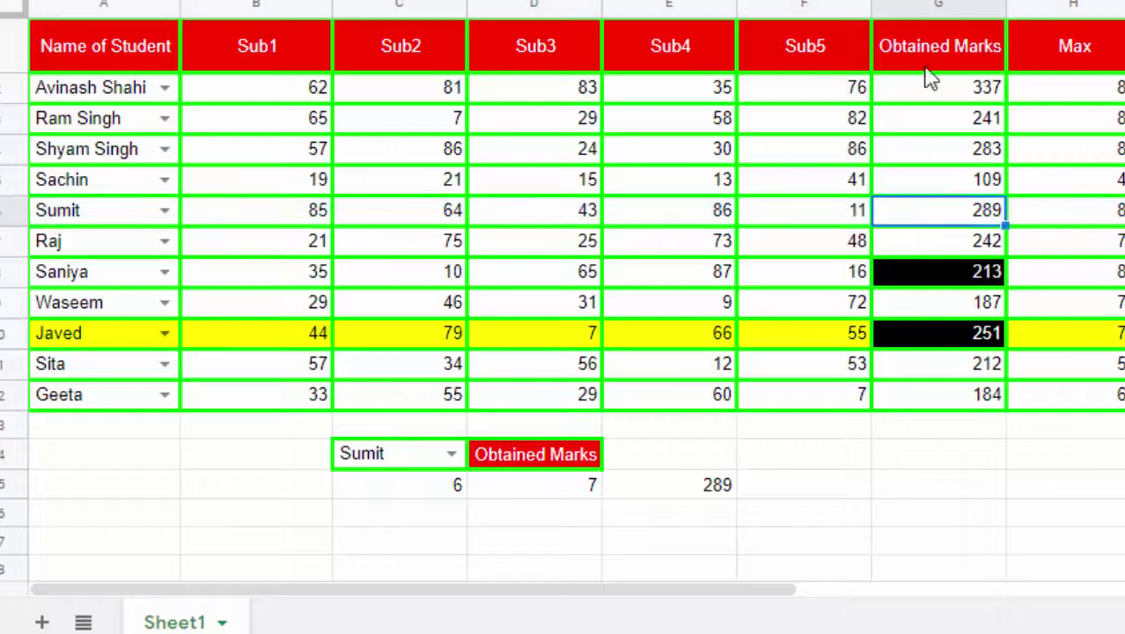
pyautogui.click(995, 4)
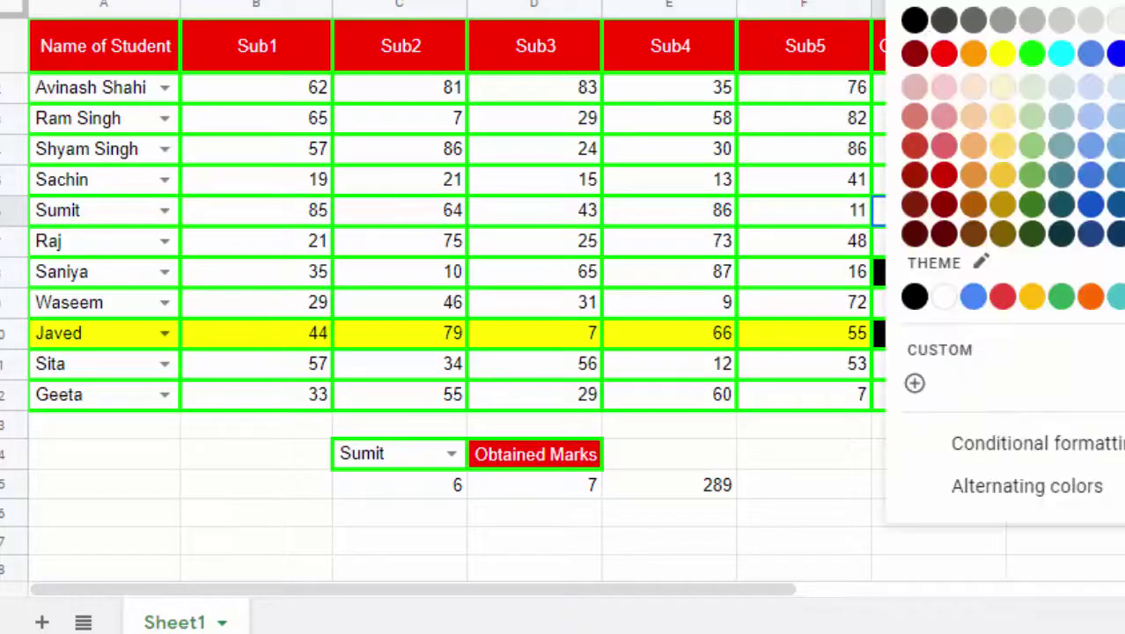
pyautogui.click(917, 20)
pyautogui.click(994, 5)
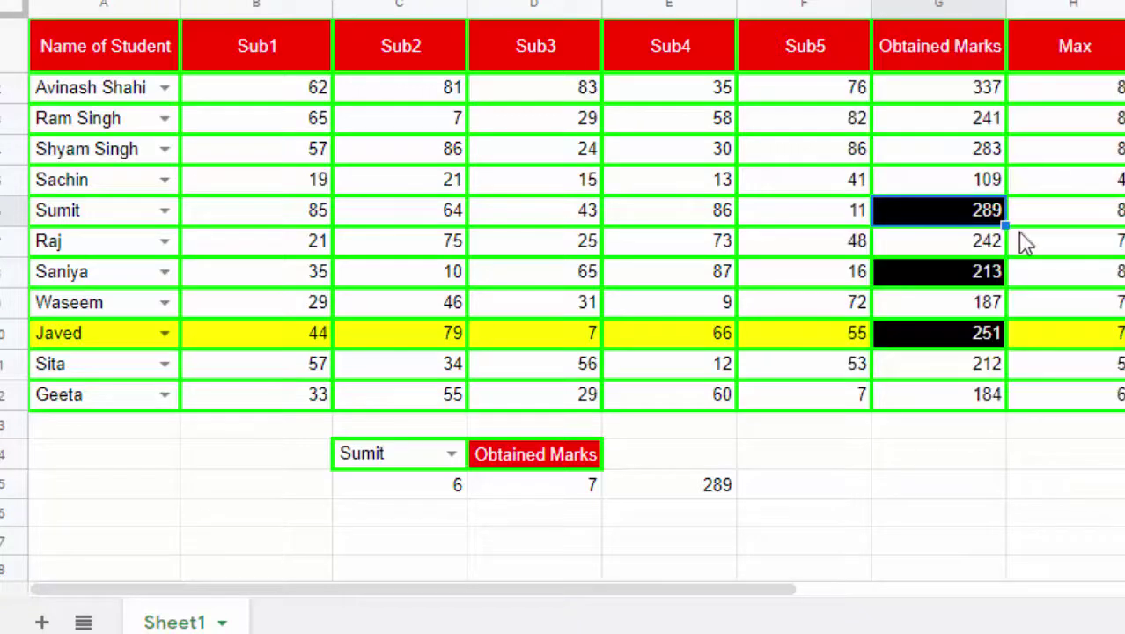
pyautogui.click(1061, 515)
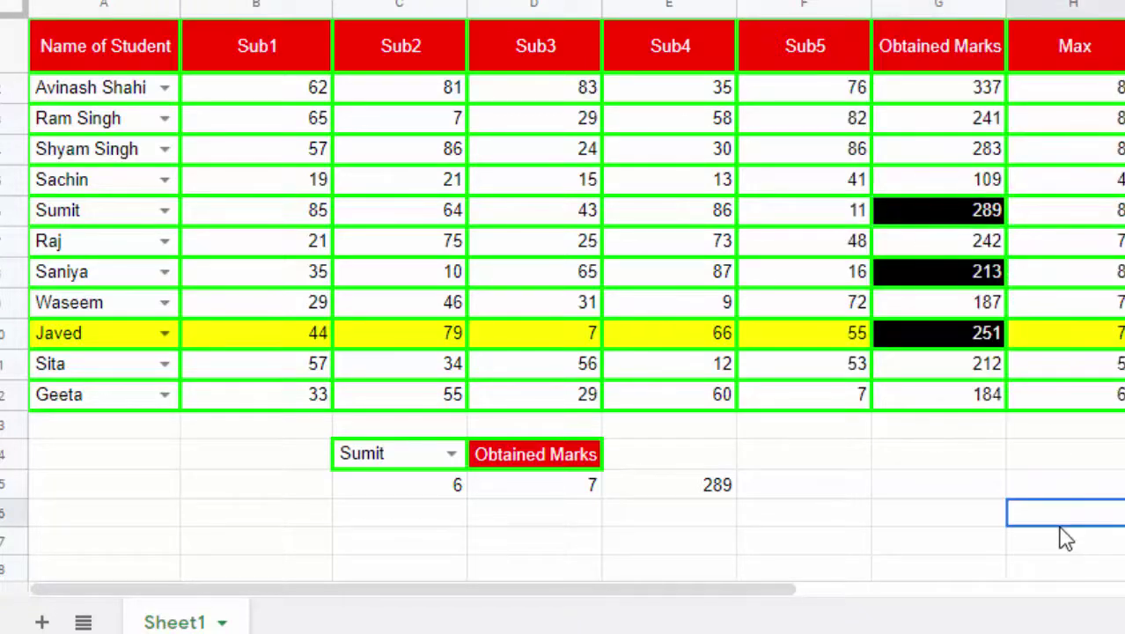